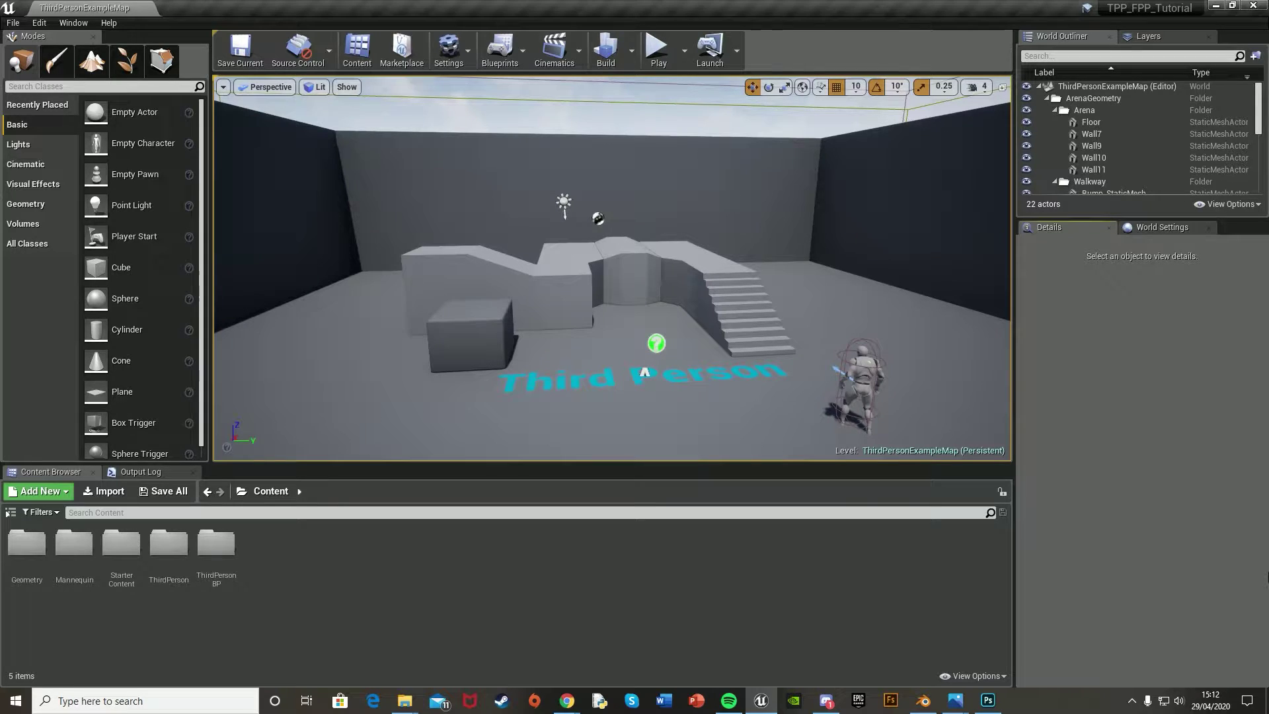
Open ThirdPersonCharacter from the Content Browser's ThirdPersonBP > Blueprints folder
{"action": "double_click", "coordinate": [218, 547]}
{"action": "double_click", "coordinate": [36, 557]}
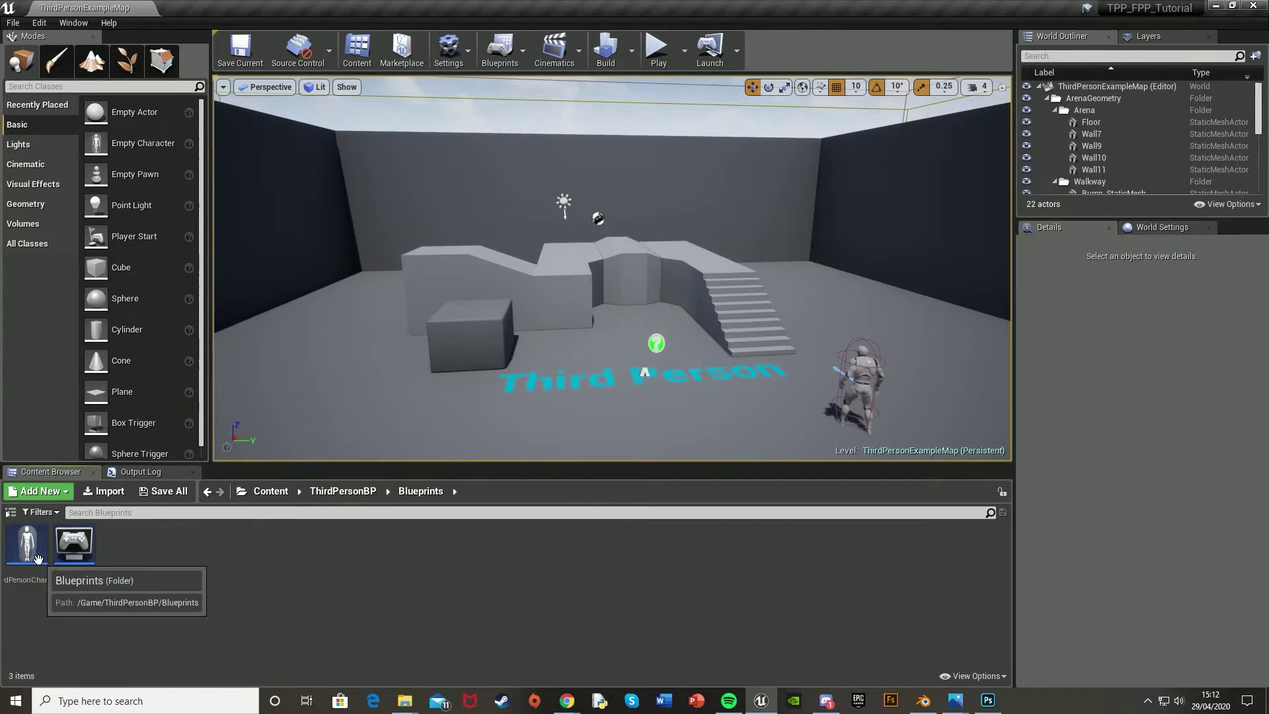
{"action": "double_click", "coordinate": [40, 566]}
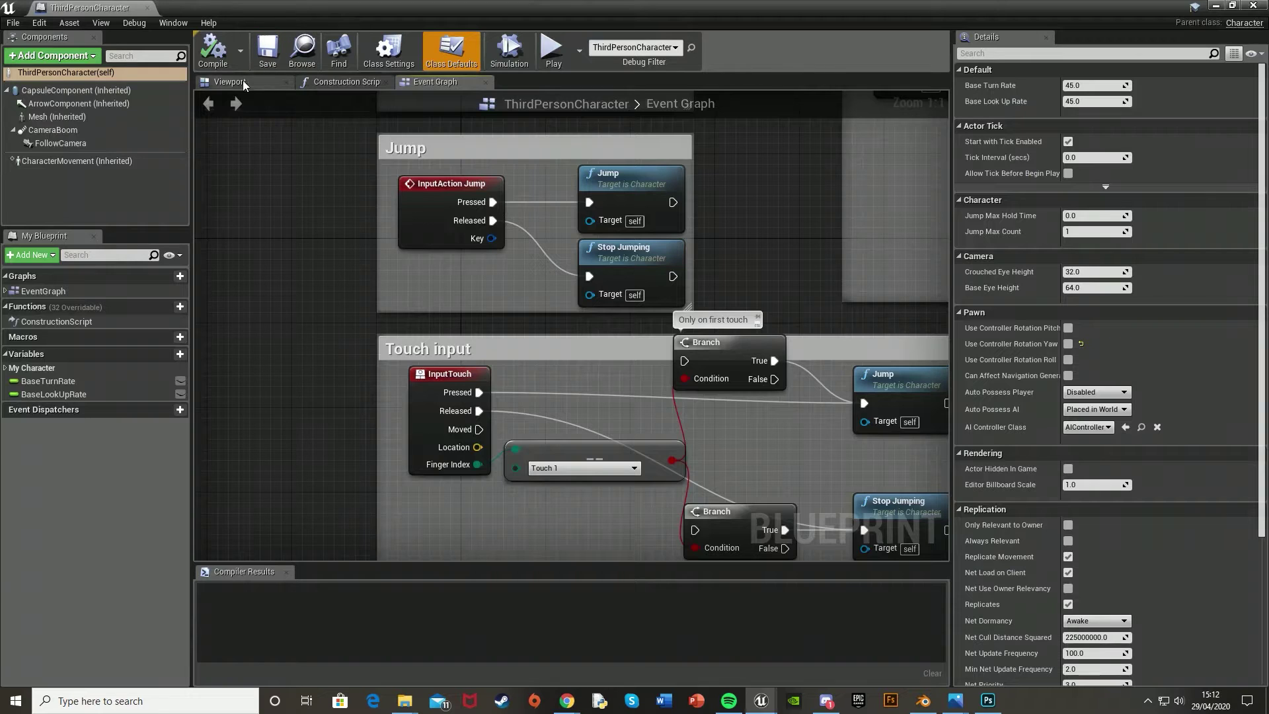
Select the FollowCamera component and run a quick play test of the level
{"action": "left_click", "coordinate": [241, 81]}
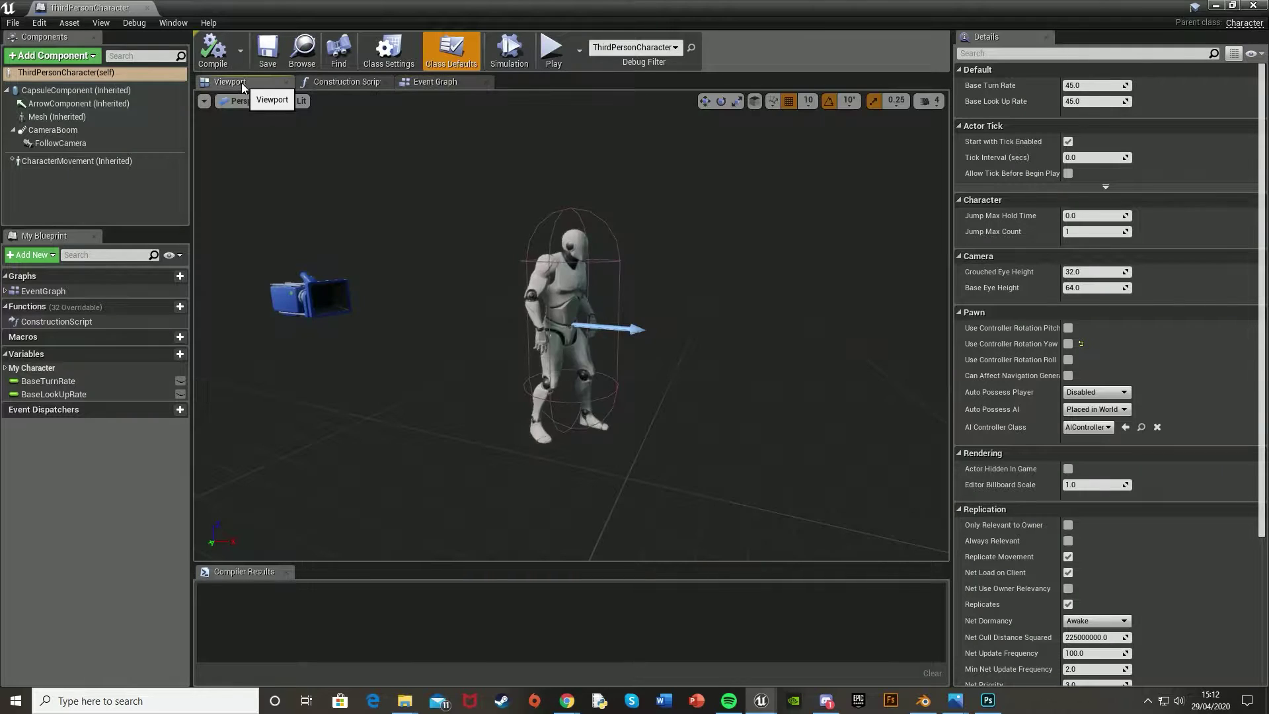
{"action": "left_click", "coordinate": [308, 303]}
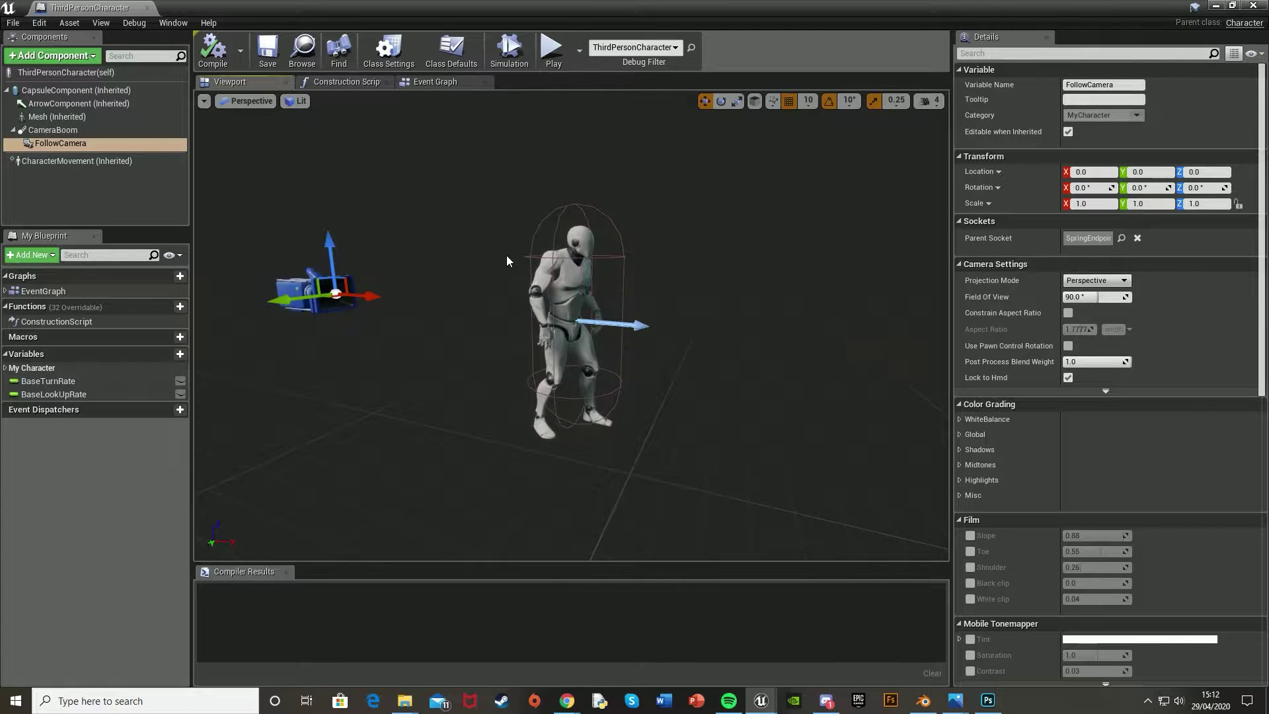
{"action": "left_click", "coordinate": [1217, 7]}
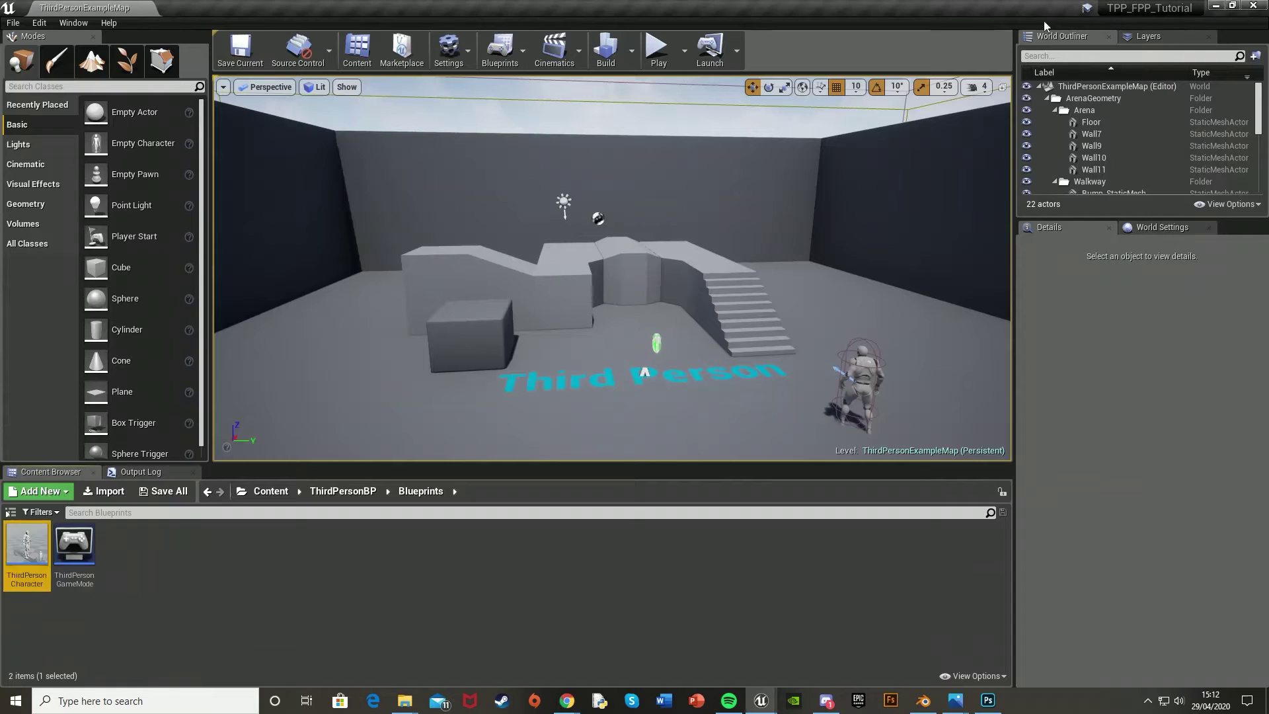
{"action": "left_click", "coordinate": [670, 76]}
{"action": "key", "text": "Escape"}
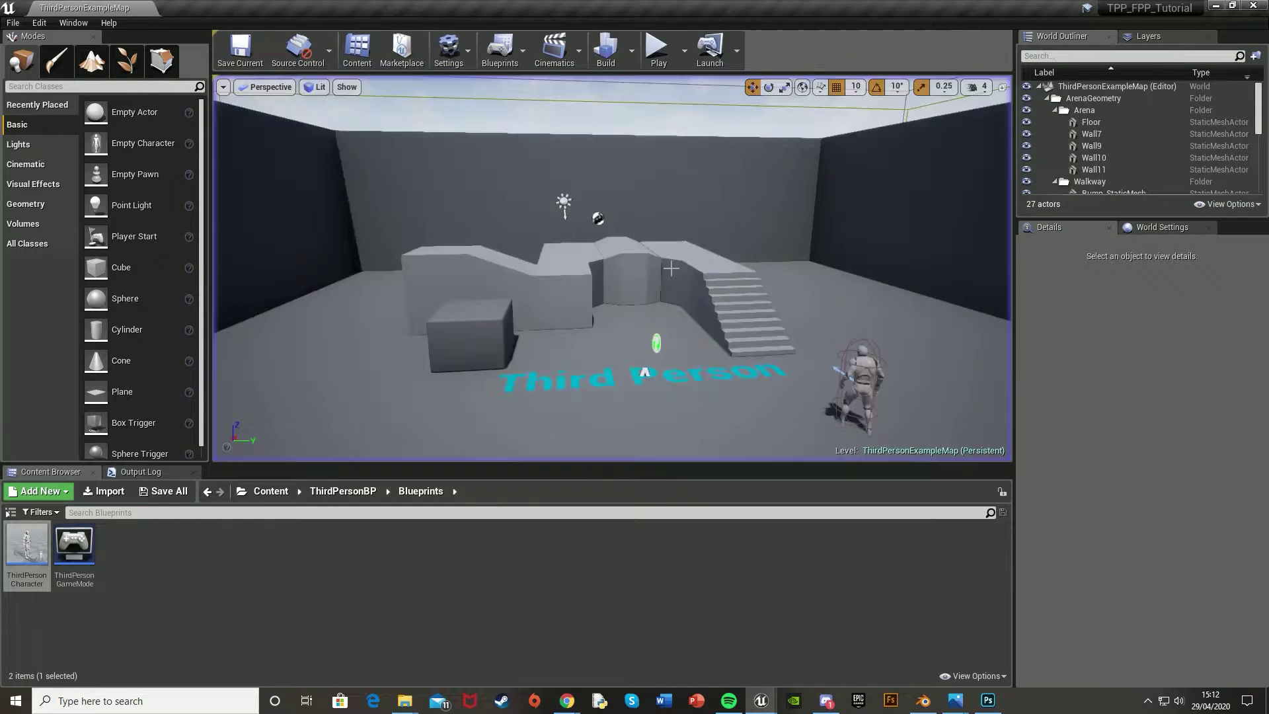
{"action": "left_click", "coordinate": [761, 700]}
{"action": "left_click", "coordinate": [853, 639]}
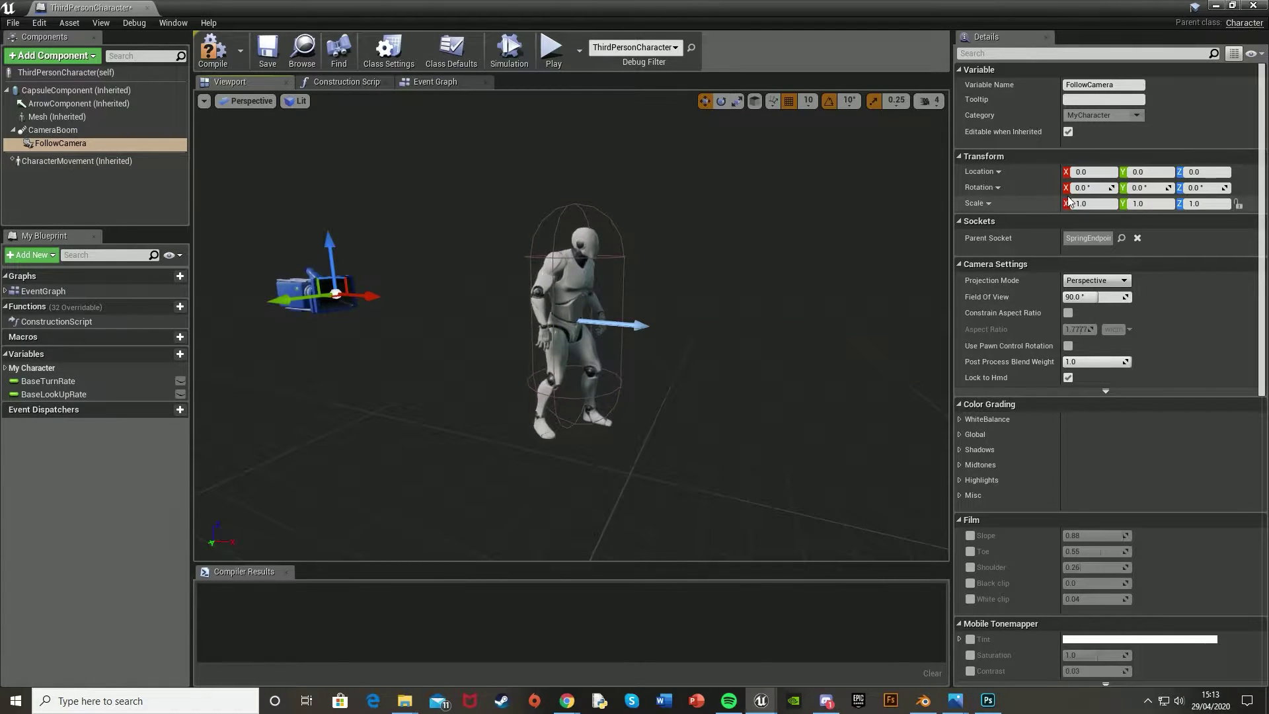
Set FollowCamera's location to X -118, Z 121 and its pitch to -10 degrees
{"action": "left_click", "coordinate": [1091, 171]}
{"action": "type", "text": "-"}
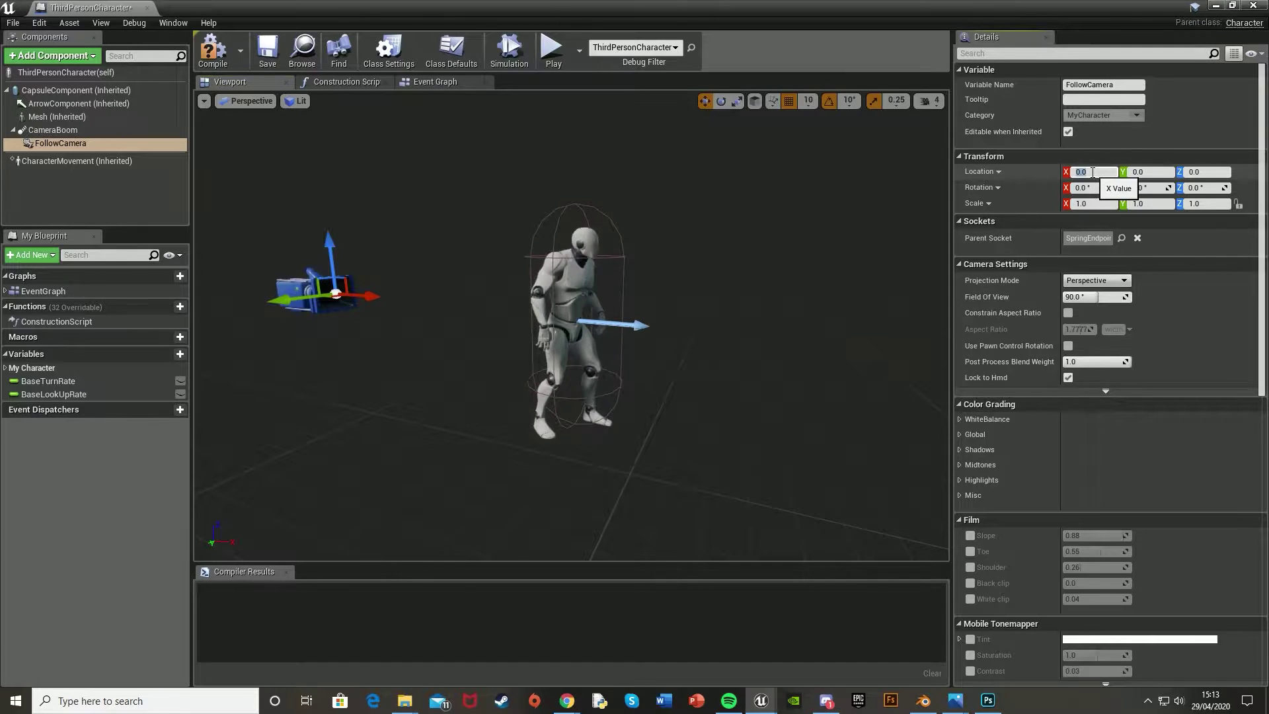
{"action": "type", "text": "118"}
{"action": "key", "text": "Tab"}
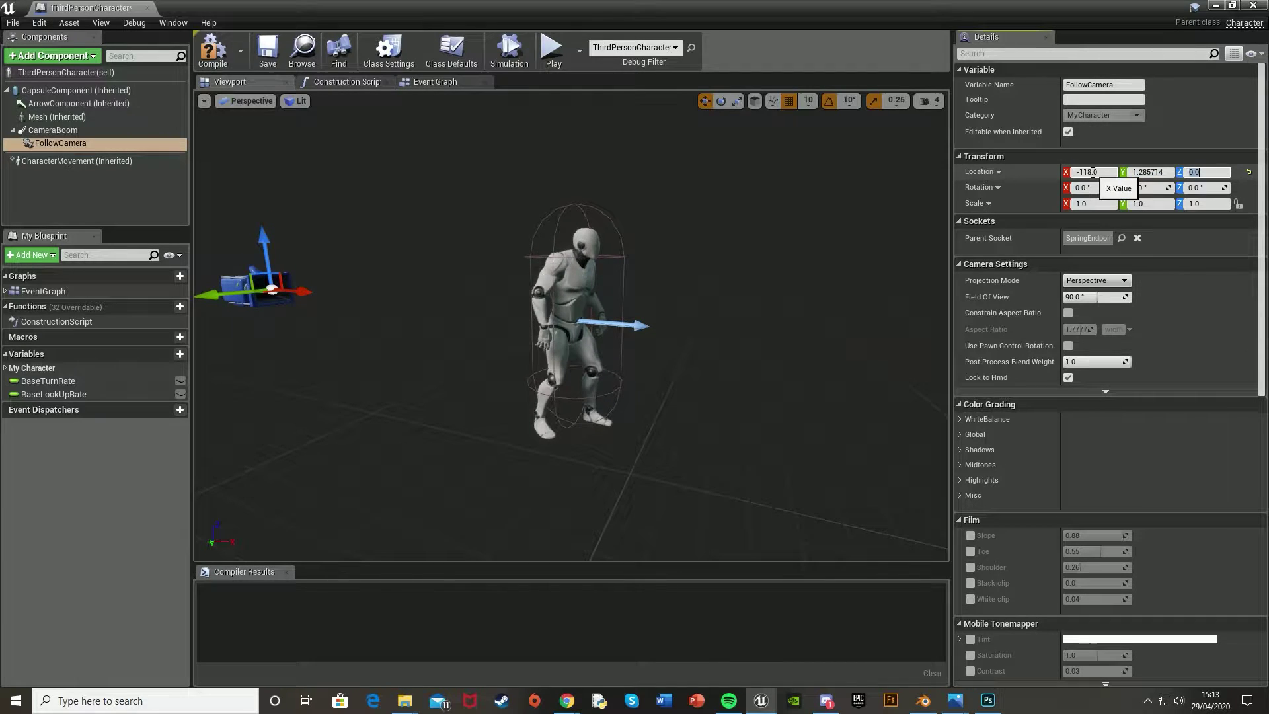
{"action": "type", "text": "121"}
{"action": "key", "text": "Return"}
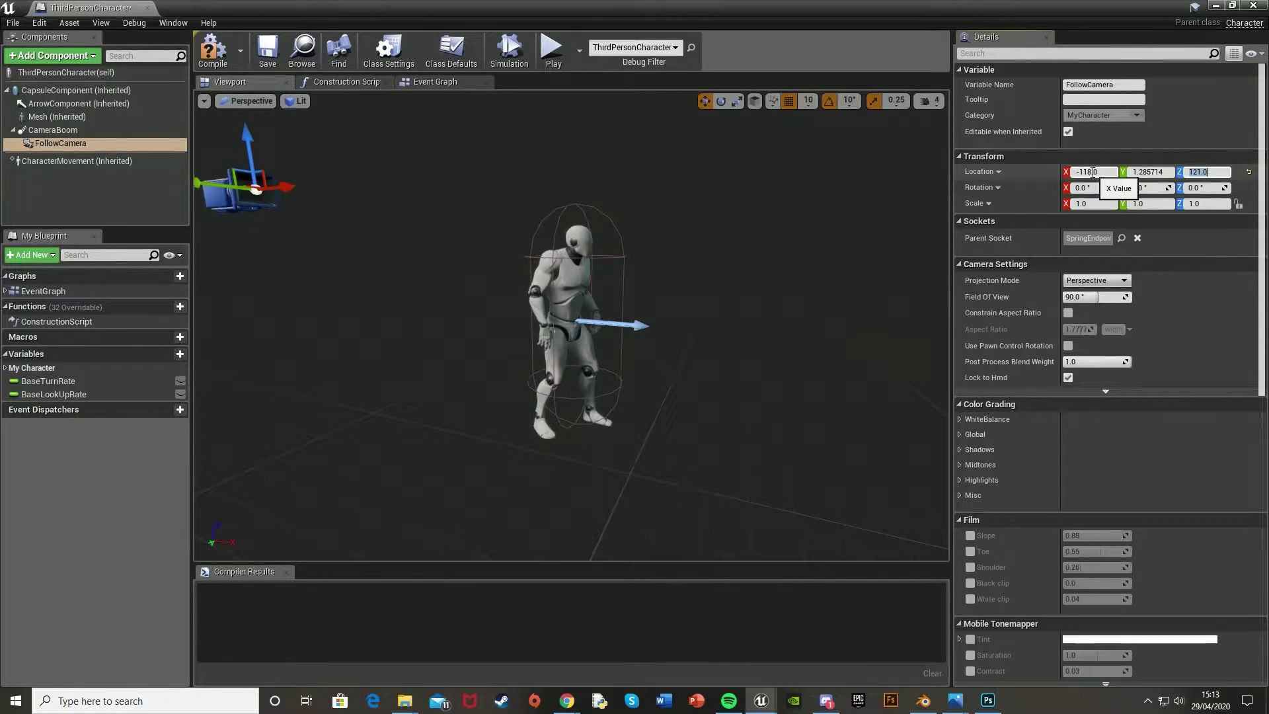
{"action": "left_click", "coordinate": [1154, 187]}
{"action": "type", "text": "-10"}
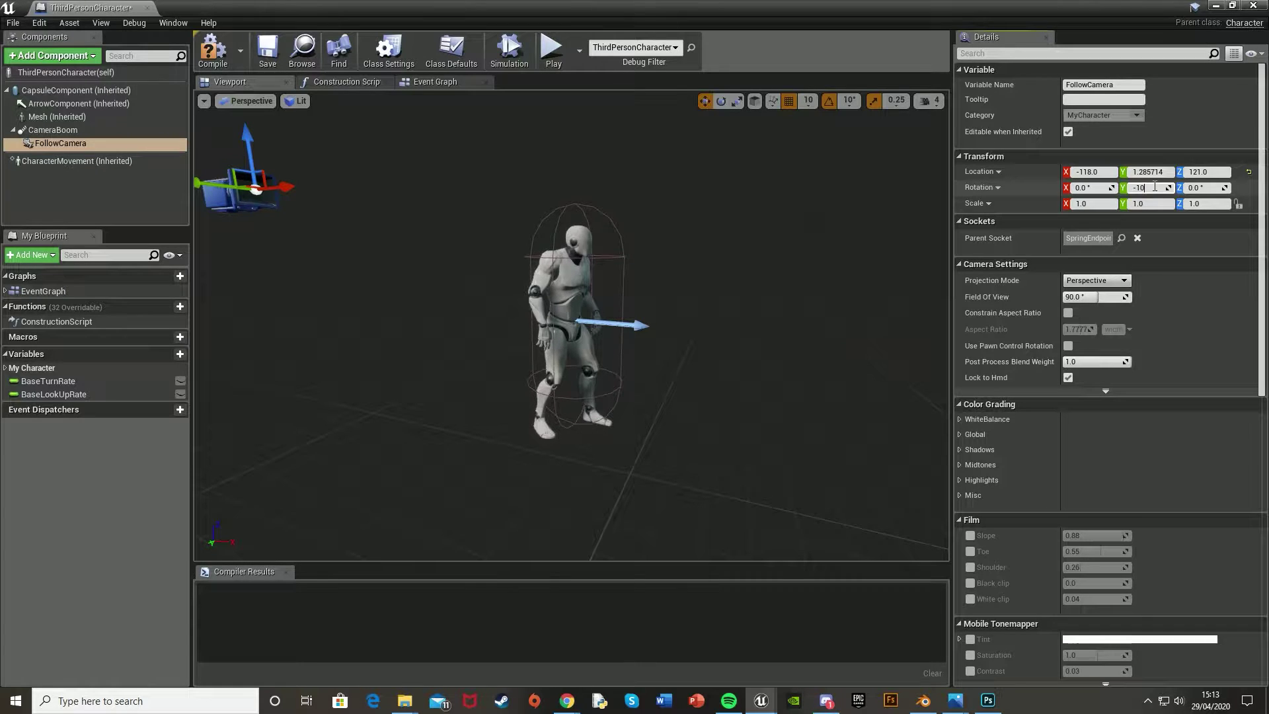
{"action": "key", "text": "Return"}
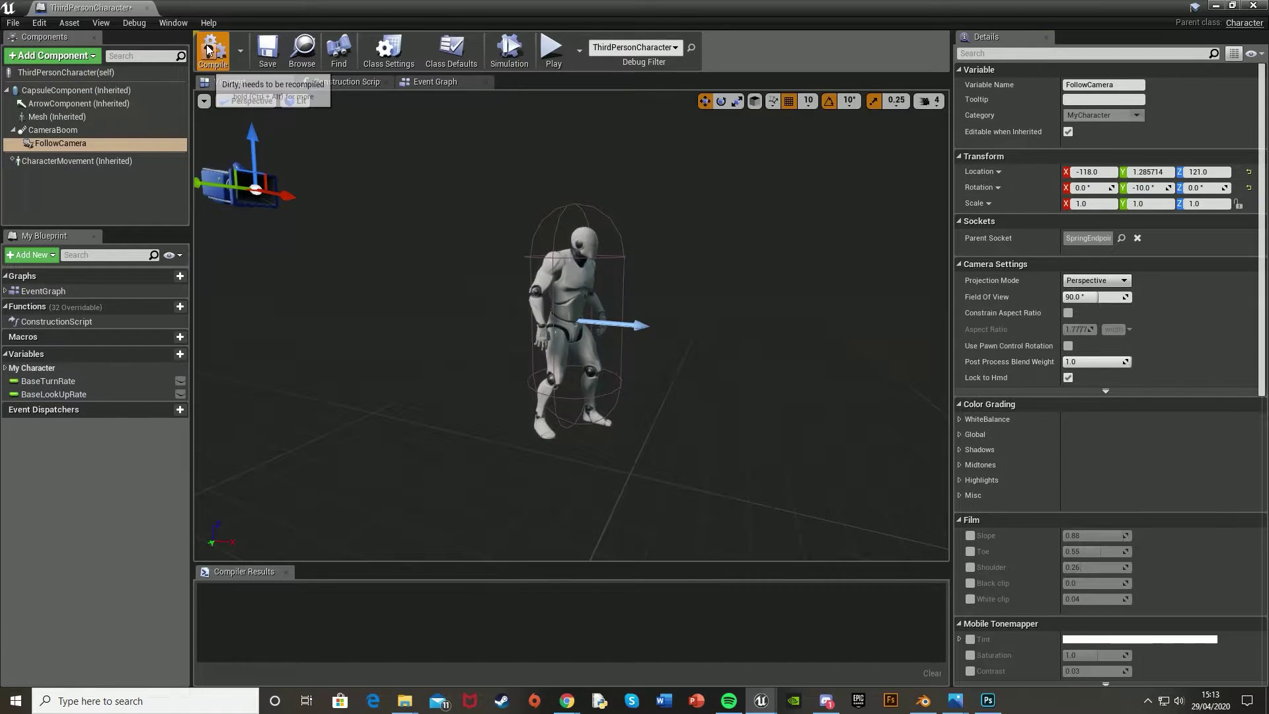
Compile the blueprint, then play the level, running the character forward with W before stopping
{"action": "left_click", "coordinate": [214, 55]}
{"action": "left_click", "coordinate": [1210, 6]}
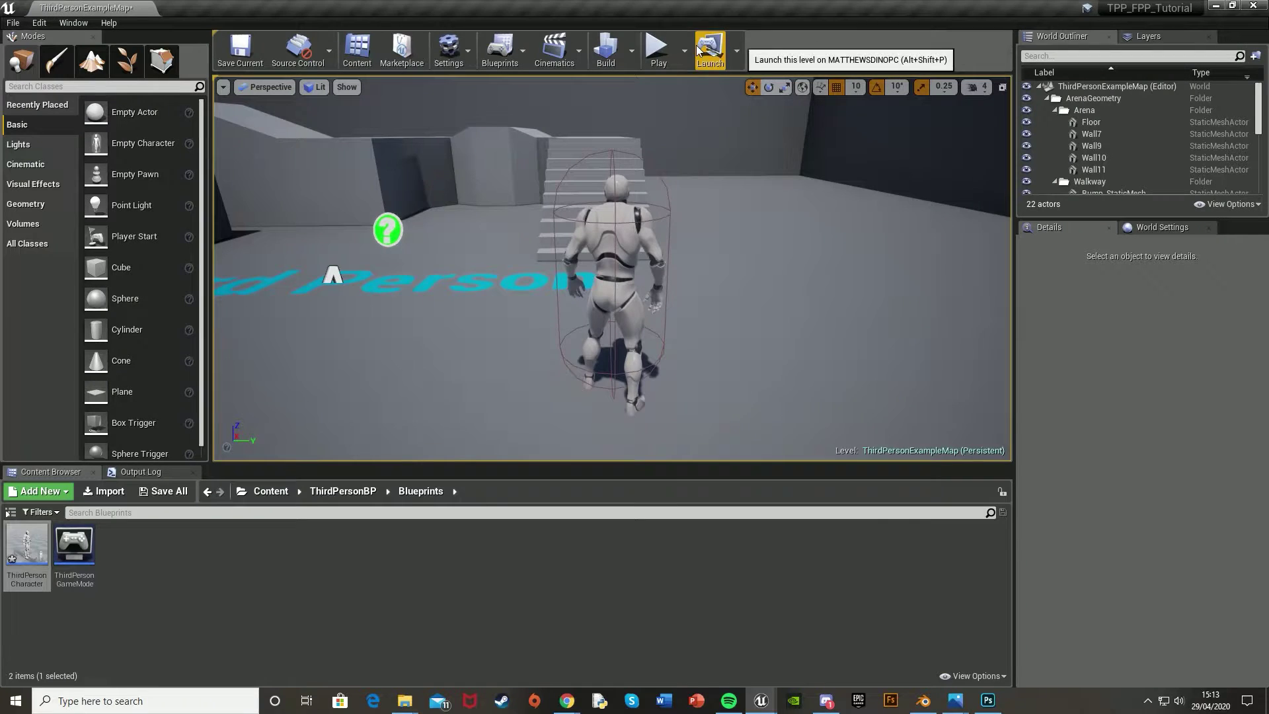
{"action": "left_click", "coordinate": [651, 49]}
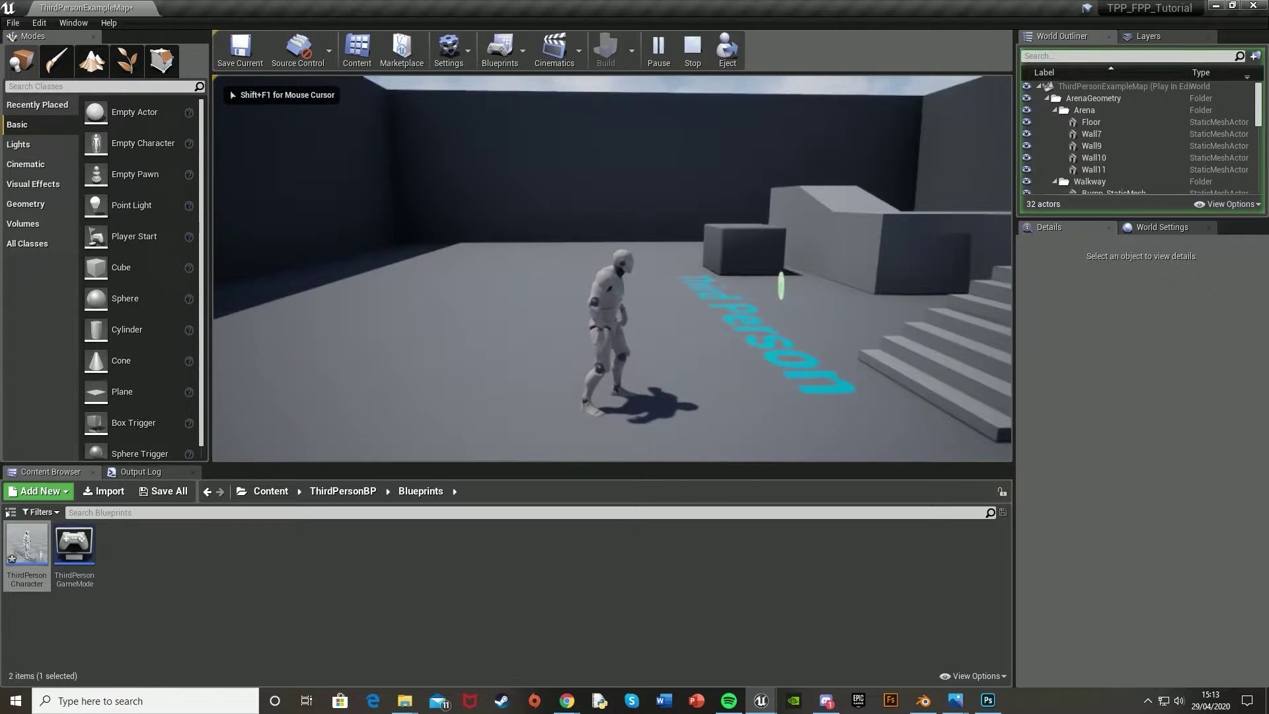
{"action": "key", "text": "w"}
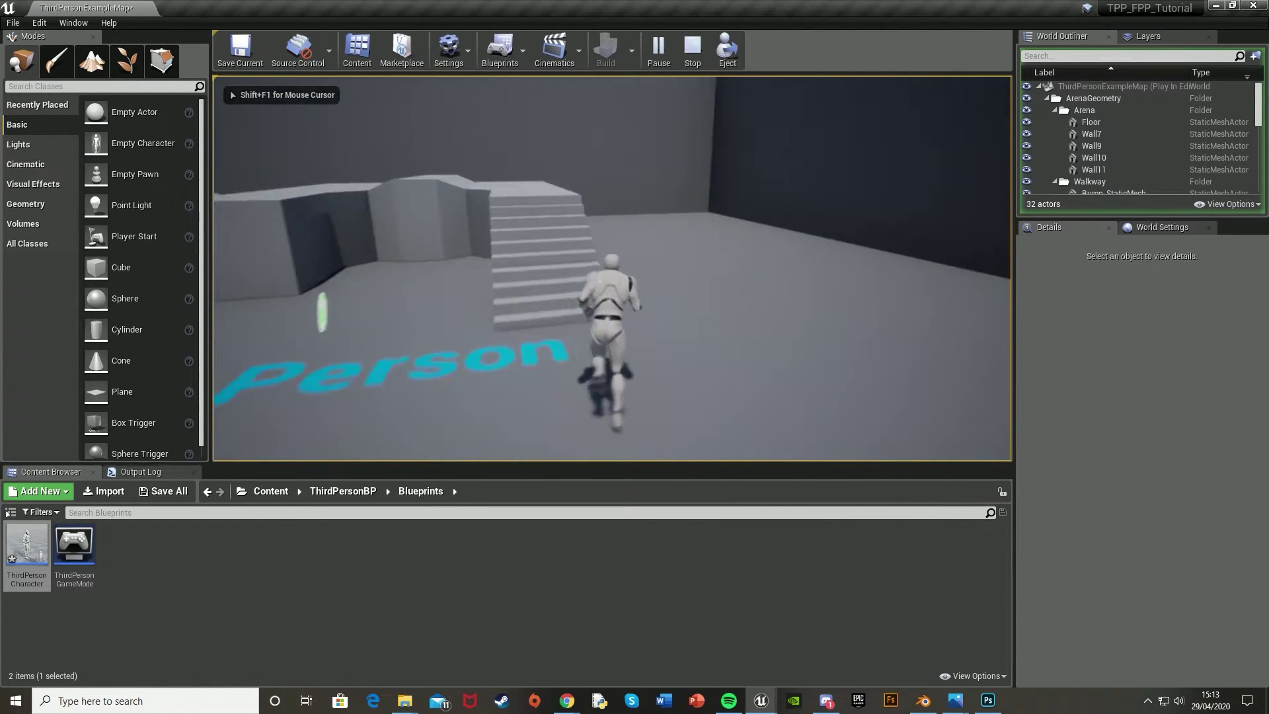
{"action": "key", "text": "w"}
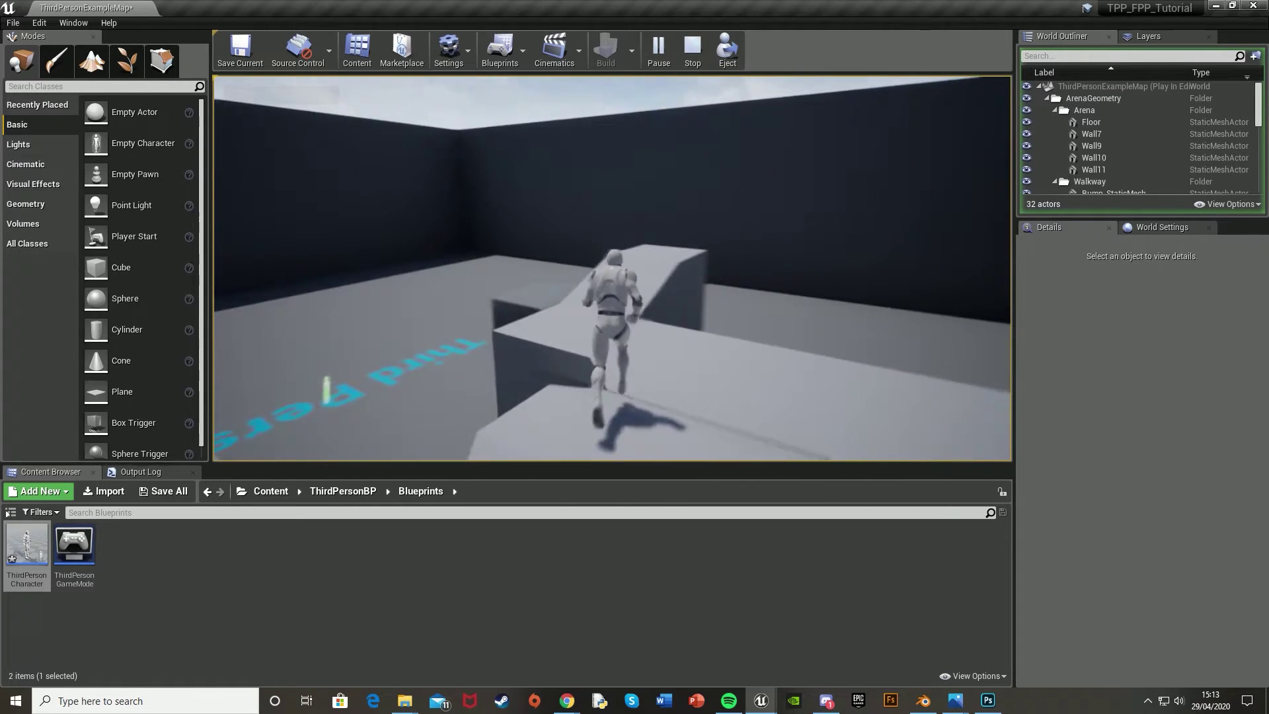
{"action": "key", "text": "w"}
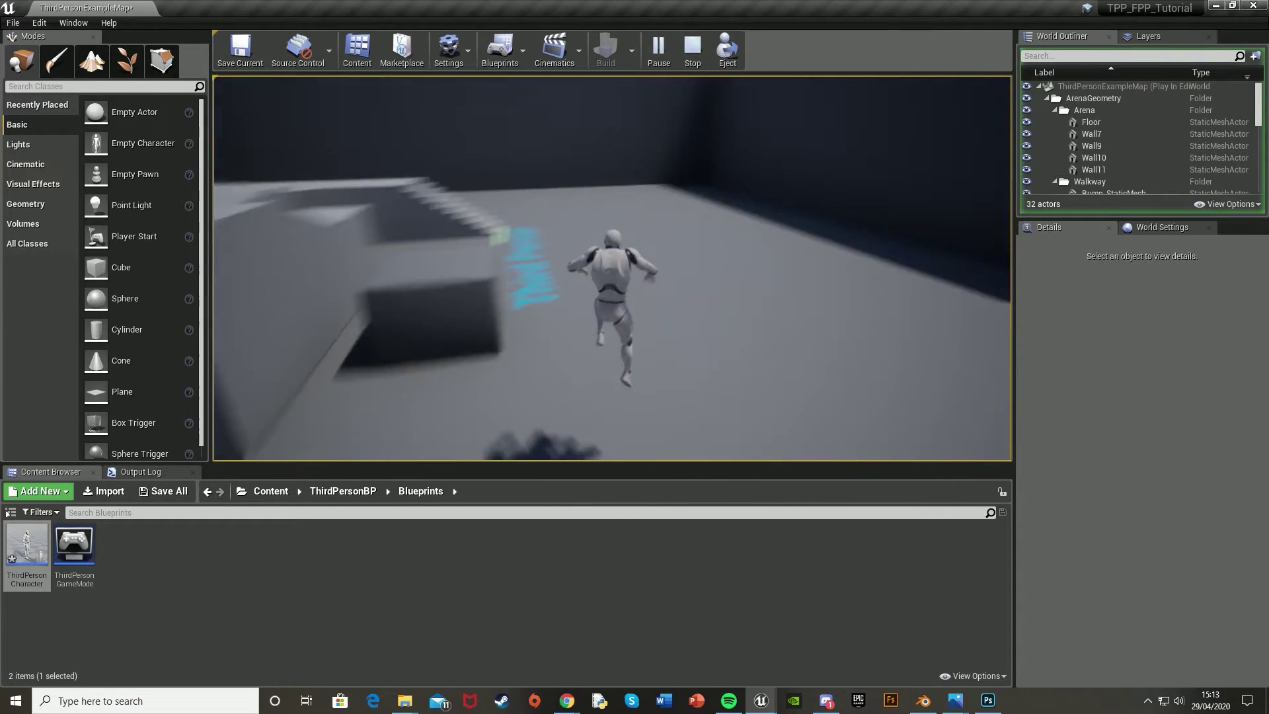
{"action": "key", "text": "Escape"}
{"action": "mouse_move", "coordinate": [760, 700]}
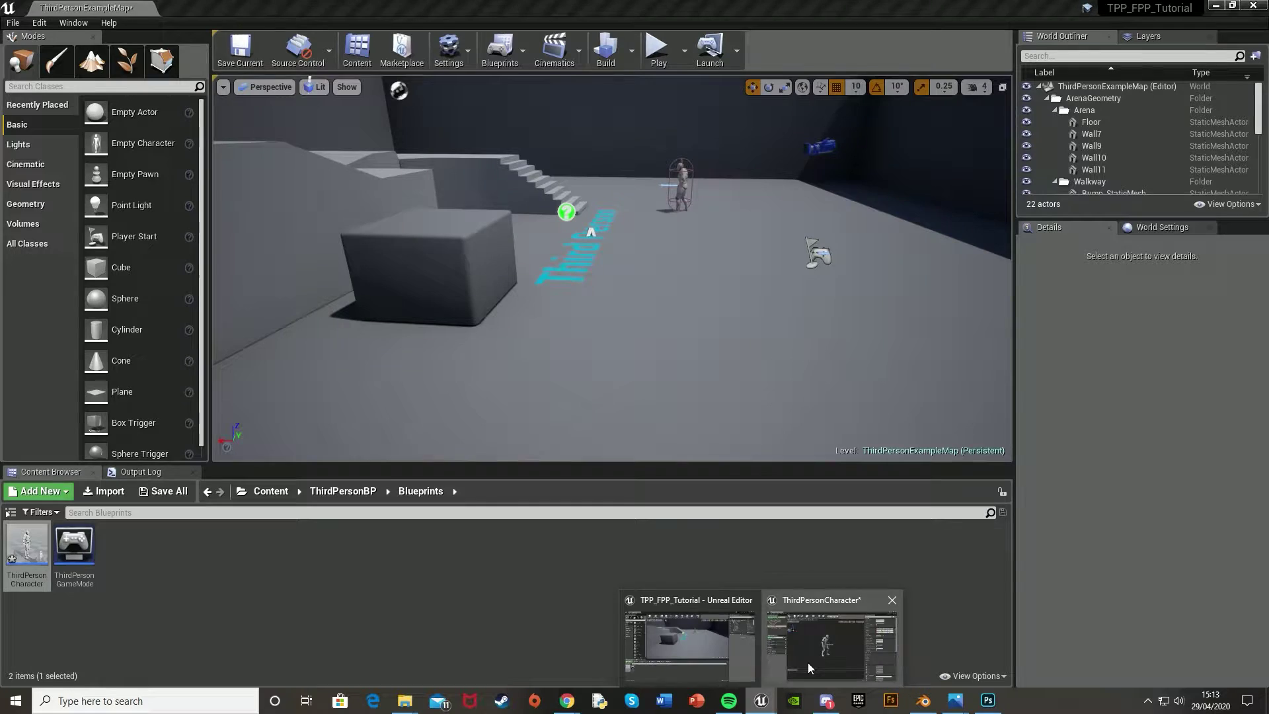
Add a new Camera component to the character and detach it from FollowCamera
{"action": "left_click", "coordinate": [808, 663]}
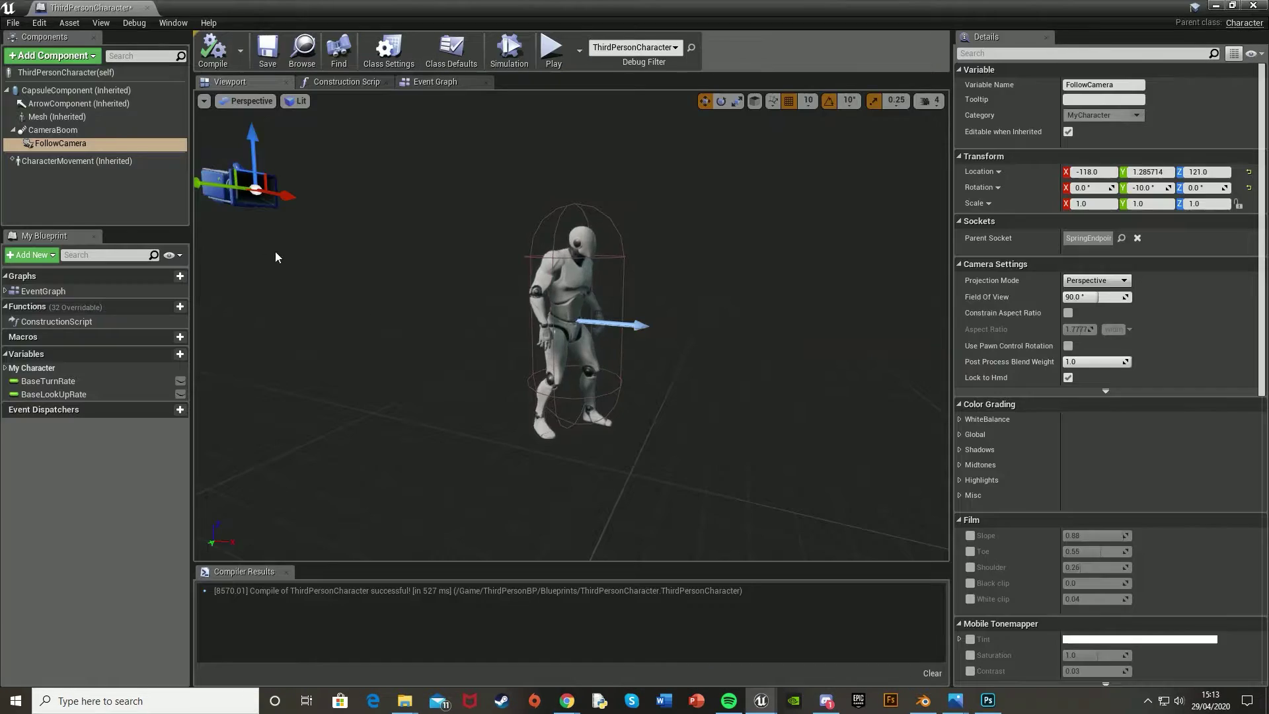
{"action": "left_click", "coordinate": [62, 52]}
{"action": "type", "text": "ca"}
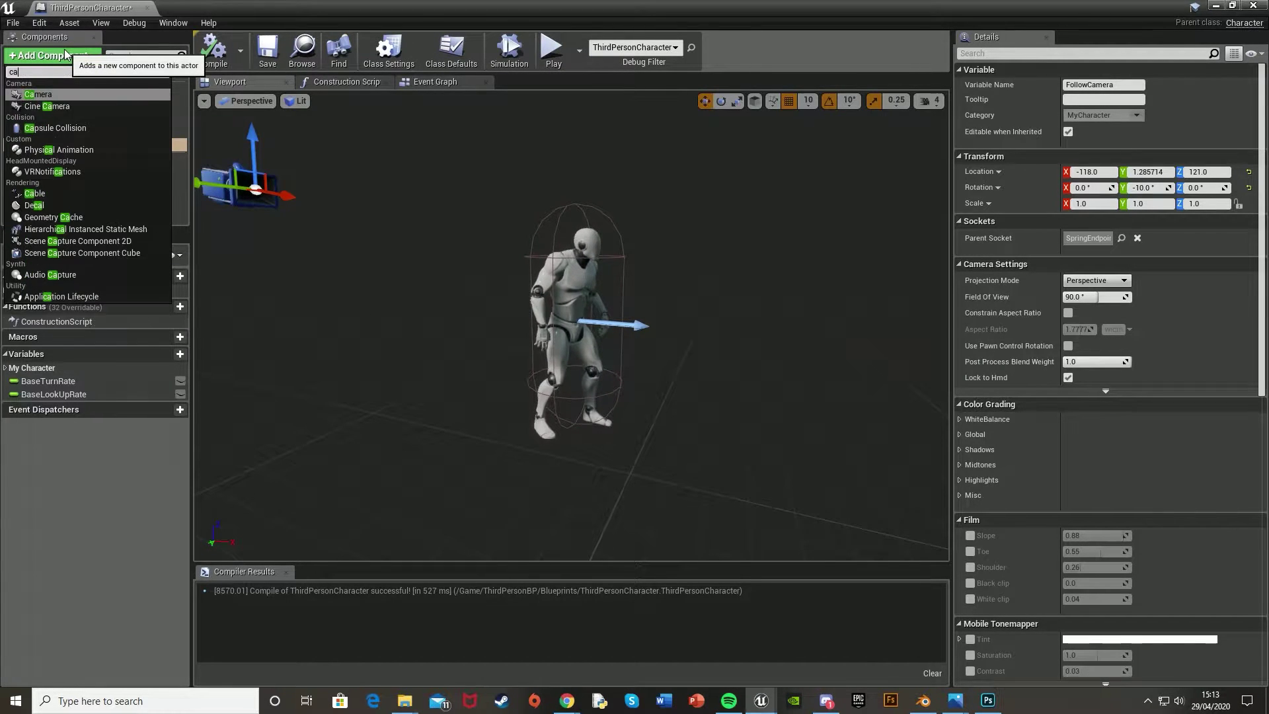
{"action": "key", "text": "Return"}
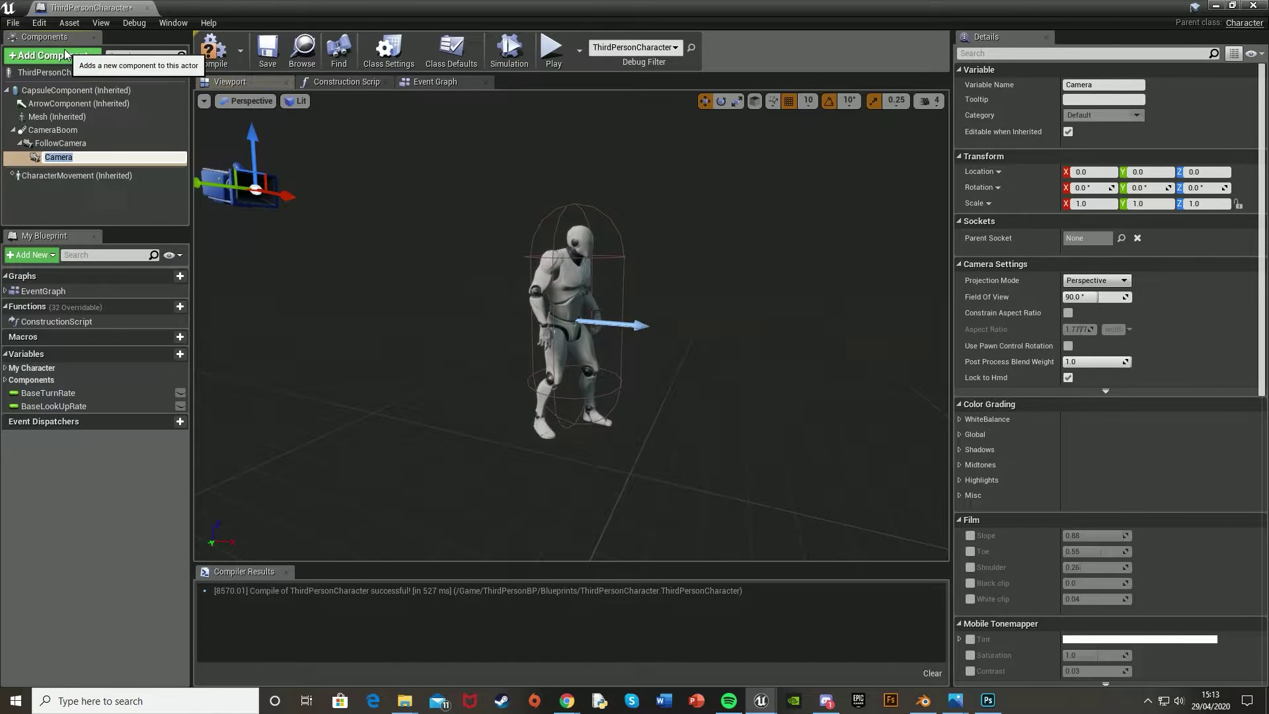
{"action": "key", "text": "Return"}
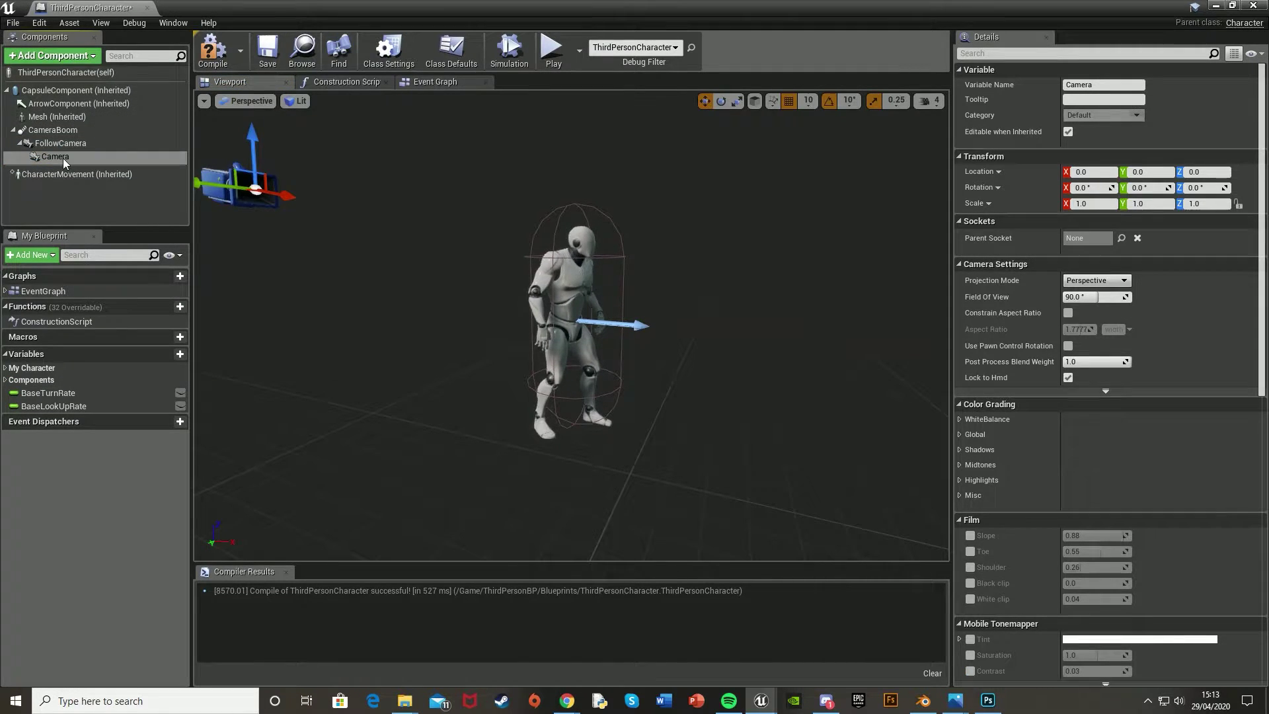
{"action": "left_click_drag", "start_coordinate": [67, 160], "coordinate": [57, 140]}
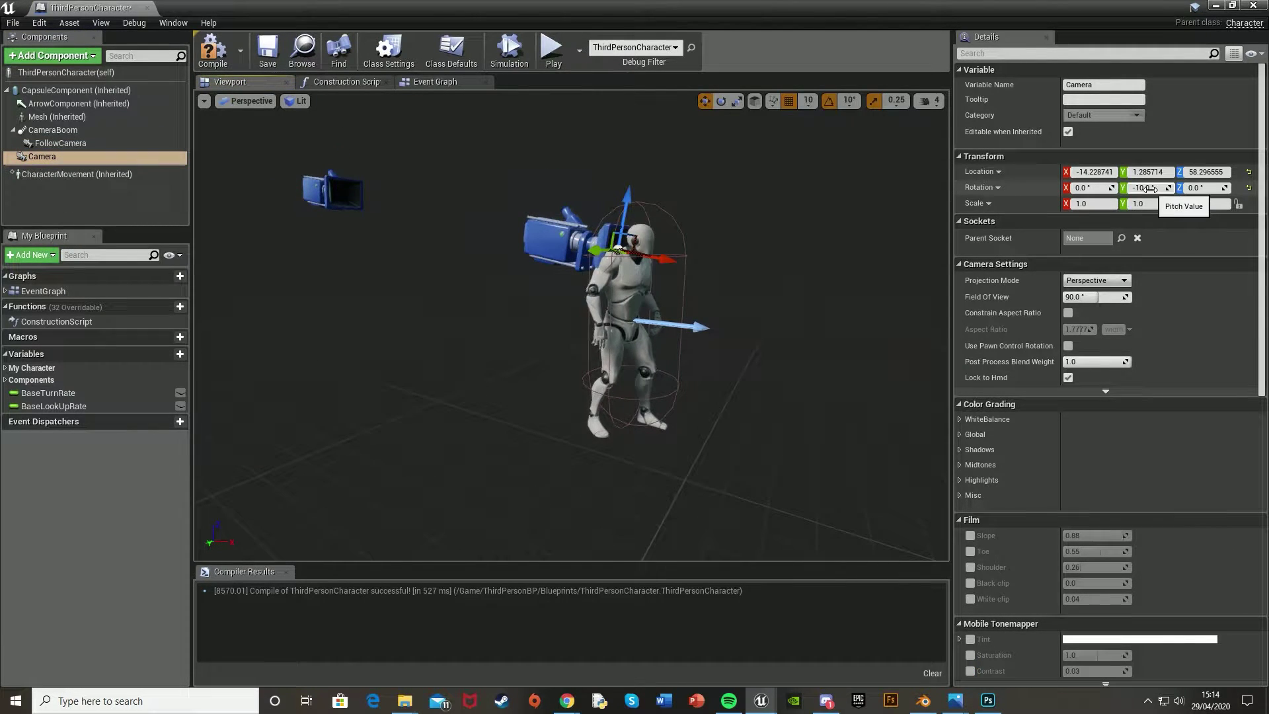
Place the Camera at location 20, 0, 50 and attach it to the character mesh
{"action": "left_click", "coordinate": [1248, 187]}
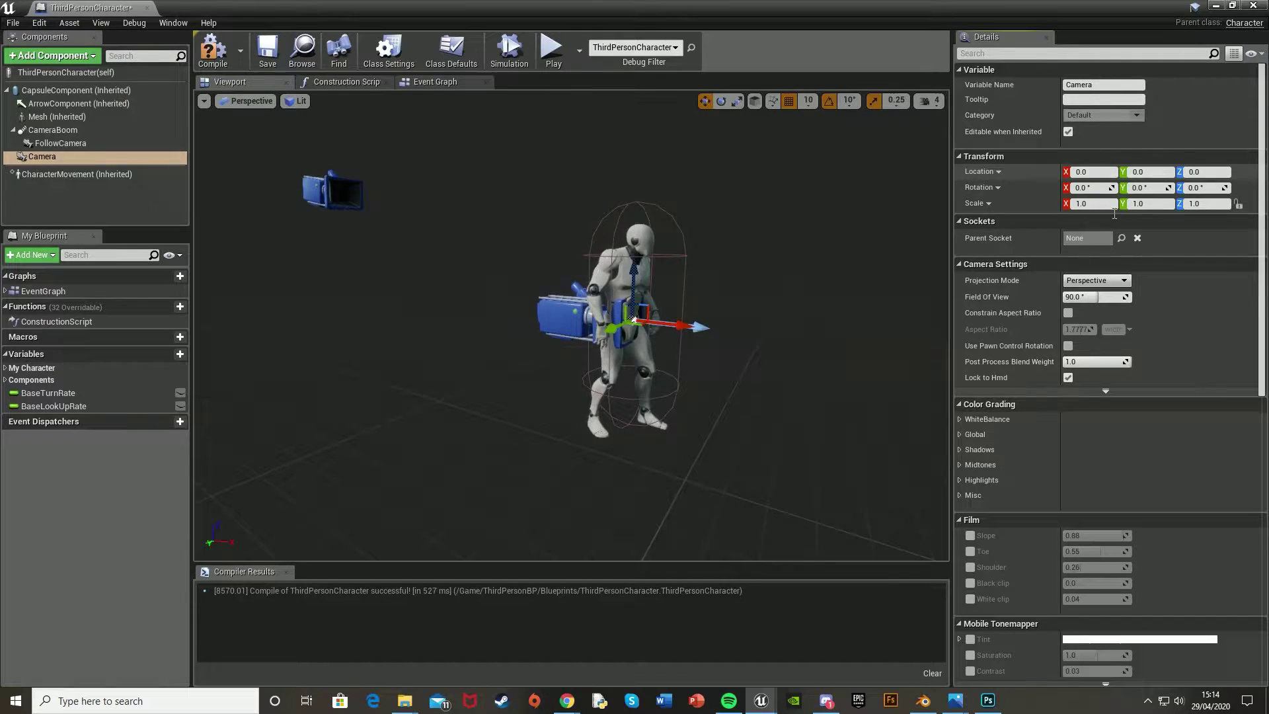
{"action": "scroll", "coordinate": [503, 320], "scroll_direction": "up", "scroll_amount": 5}
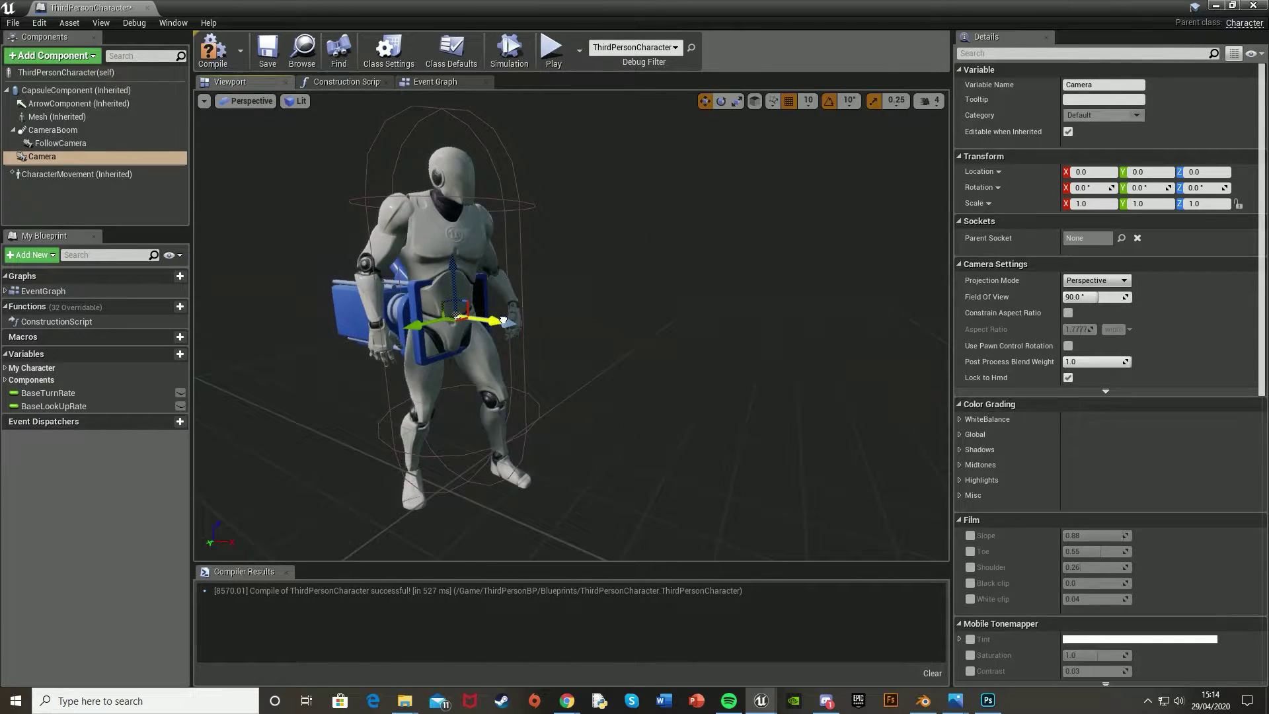
{"action": "left_click_drag", "start_coordinate": [502, 320], "coordinate": [515, 321]}
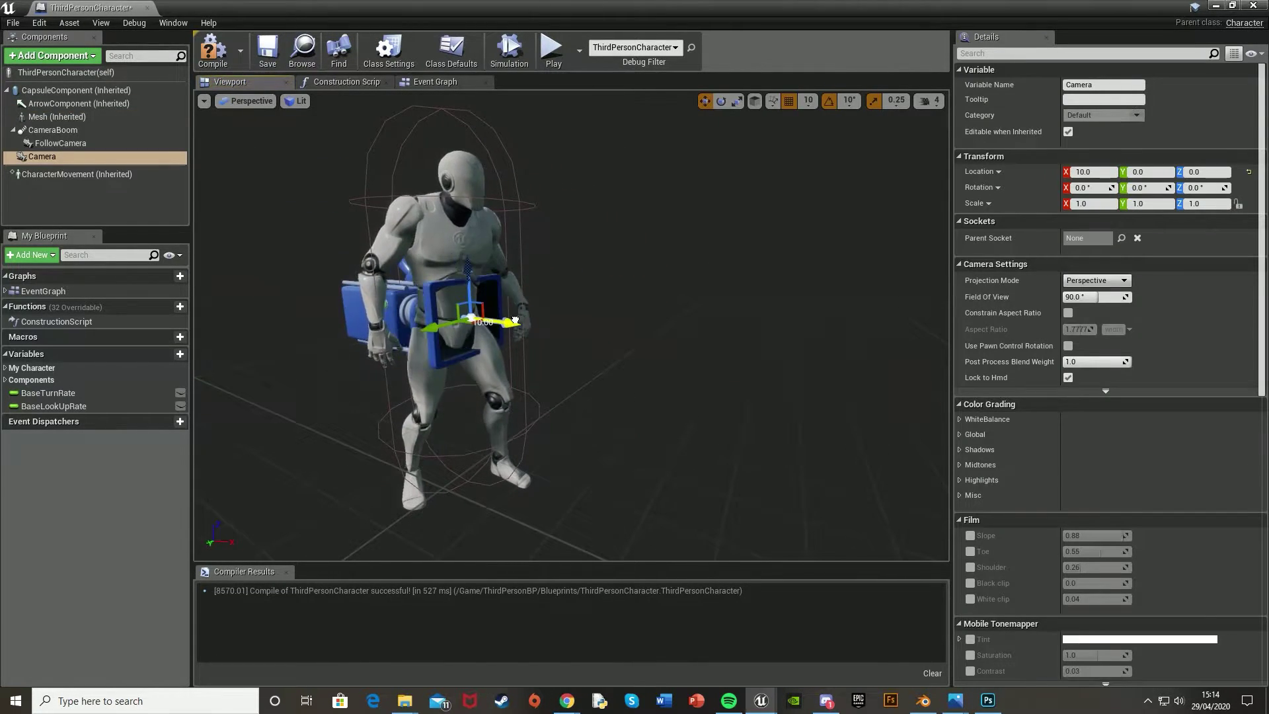
{"action": "mouse_move", "coordinate": [468, 298]}
{"action": "left_mouse_down"}
{"action": "mouse_move", "coordinate": [484, 210]}
{"action": "mouse_move", "coordinate": [504, 210]}
{"action": "left_mouse_up"}
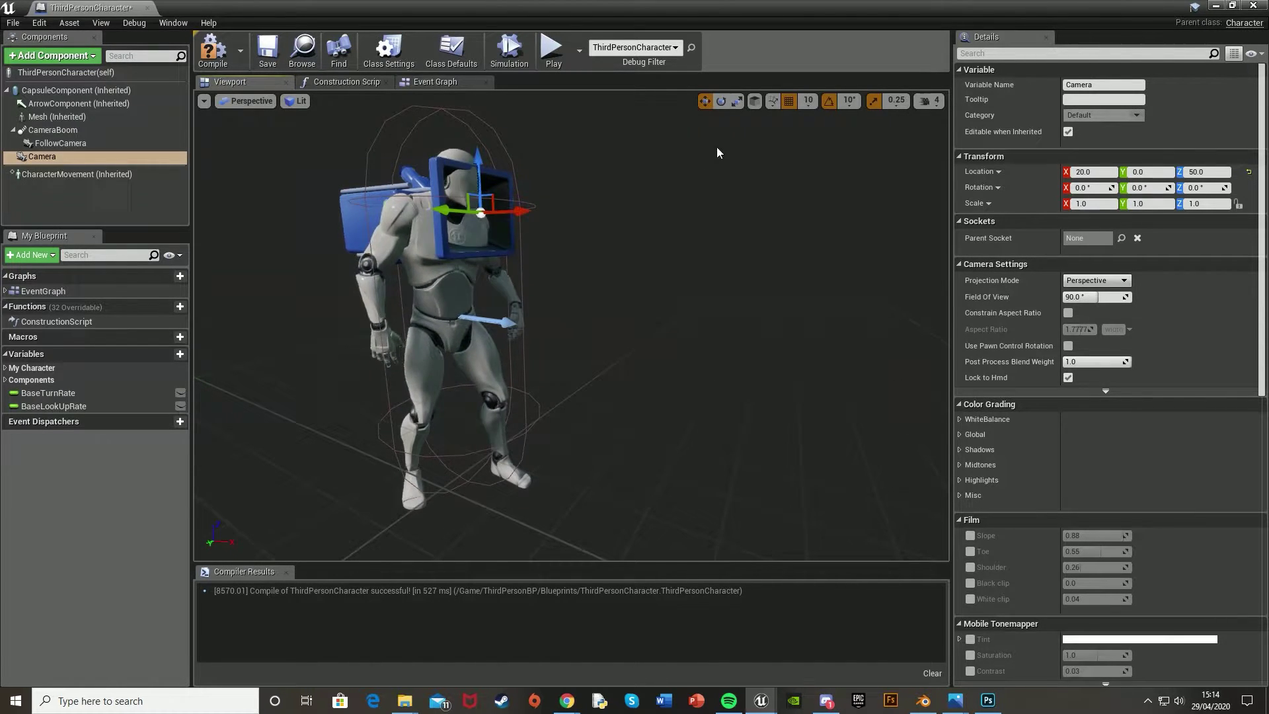
{"action": "key", "text": "f"}
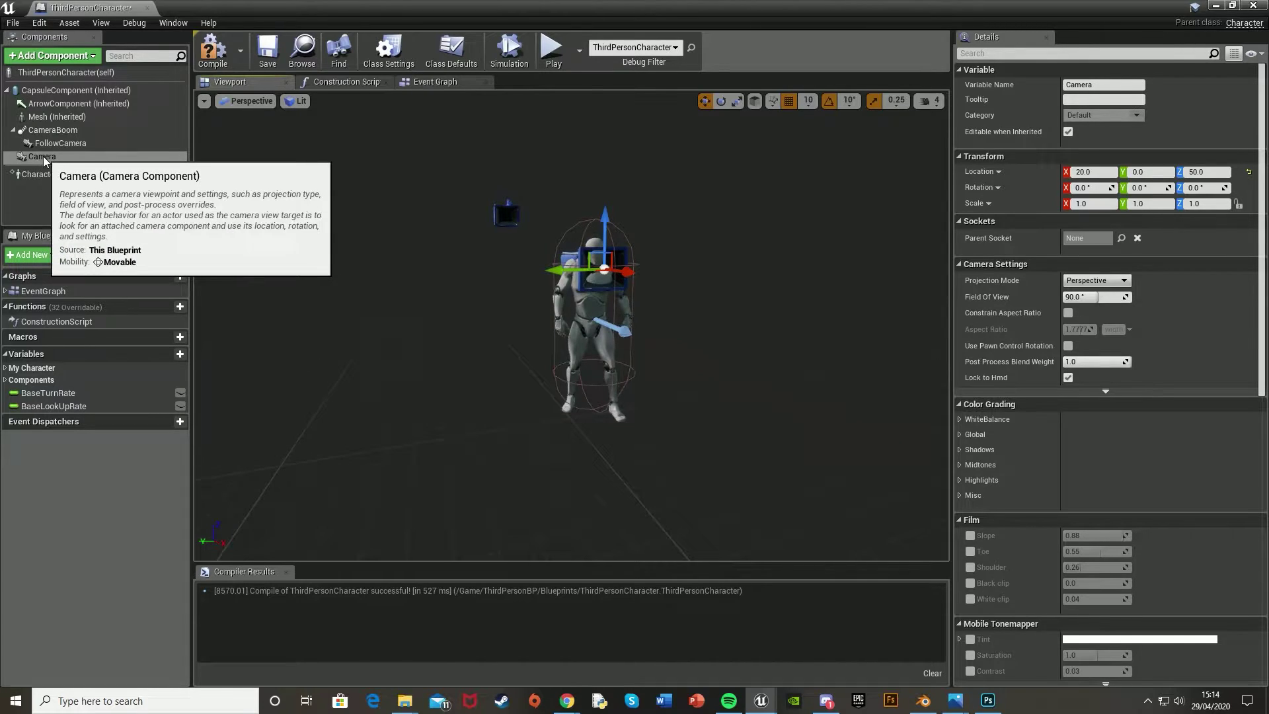
{"action": "left_click_drag", "start_coordinate": [42, 156], "coordinate": [74, 119]}
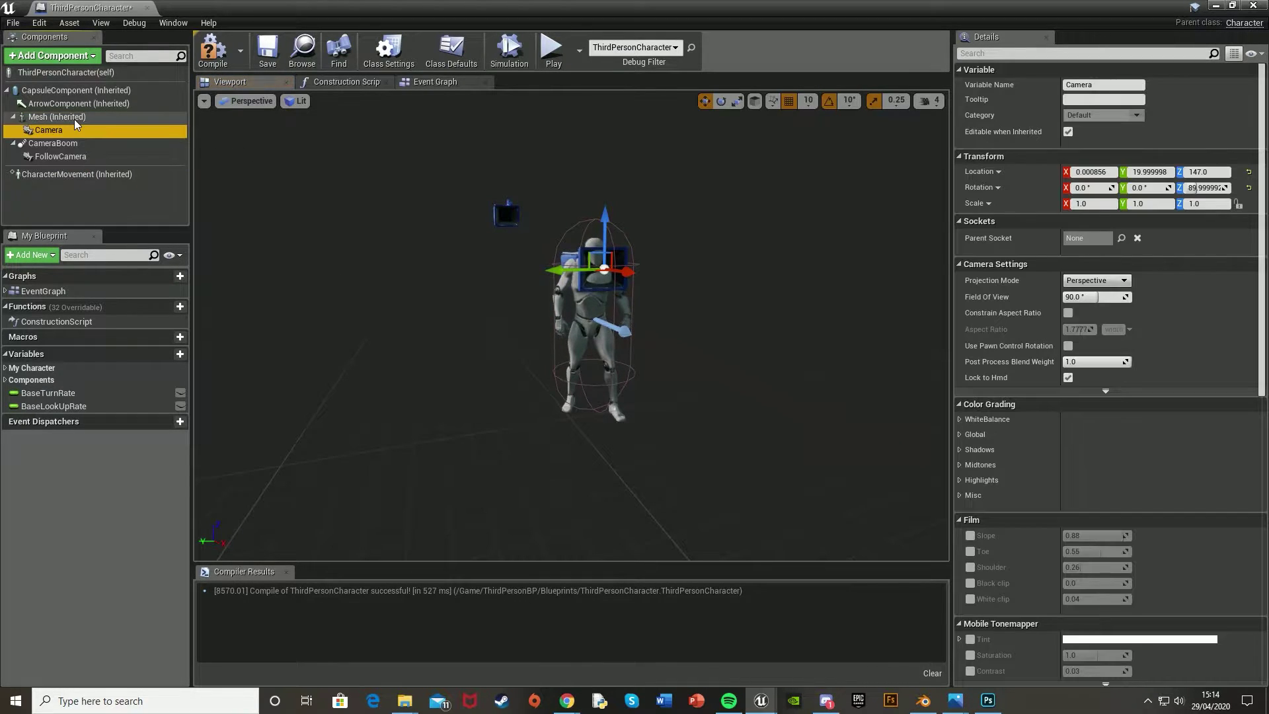
Attach the Camera to the head socket and rotate it -90 degrees on X
{"action": "left_click", "coordinate": [1121, 239]}
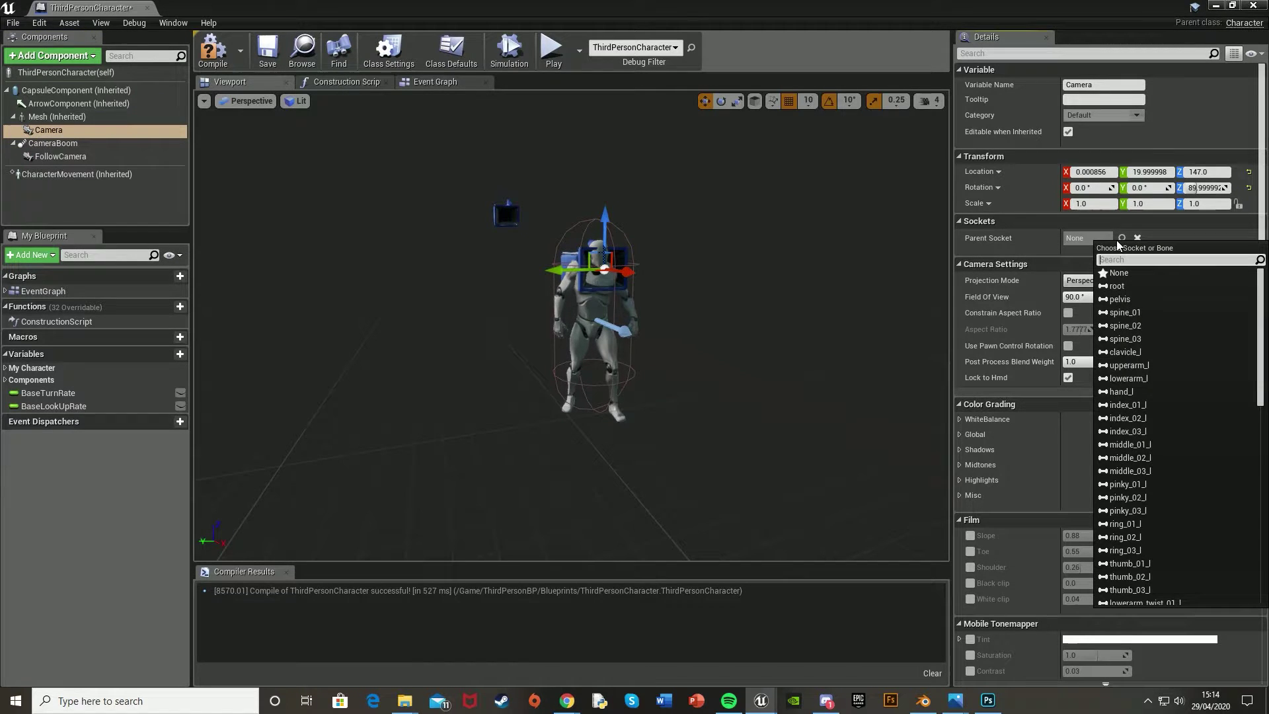
{"action": "type", "text": "head"}
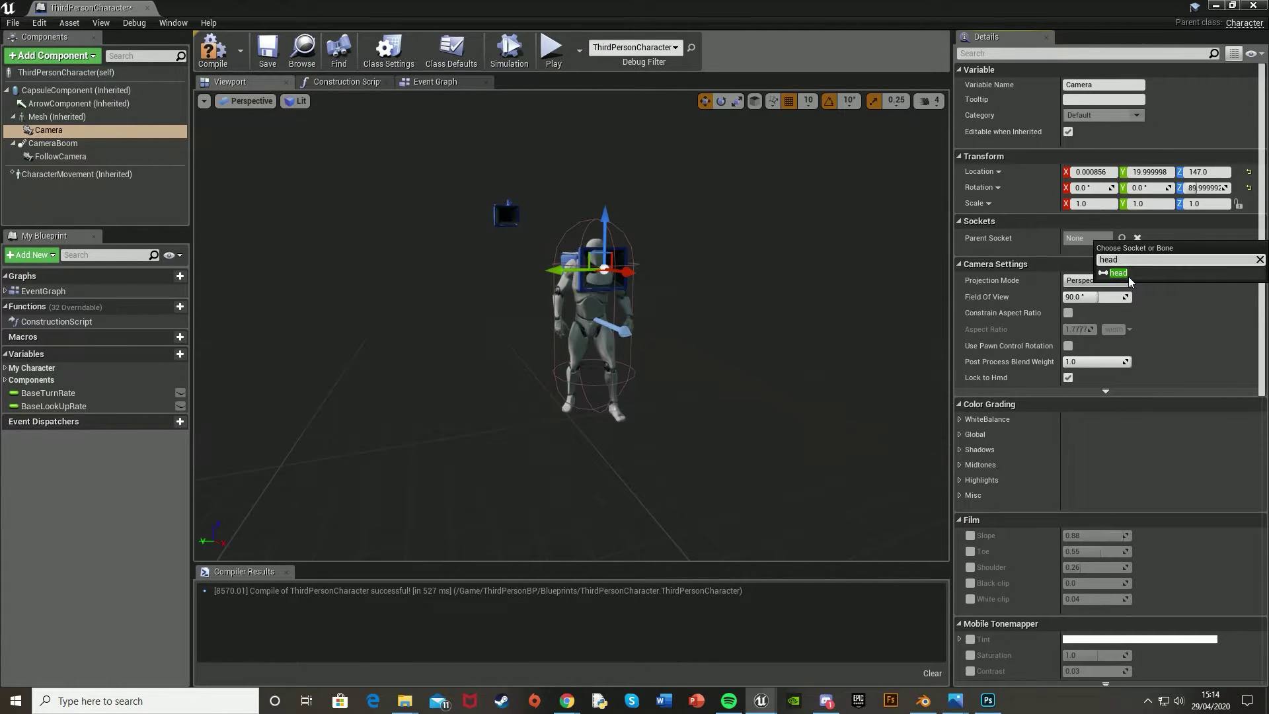
{"action": "left_click", "coordinate": [1128, 275]}
{"action": "scroll", "coordinate": [542, 274], "scroll_direction": "up", "scroll_amount": 3}
{"action": "key", "text": "e"}
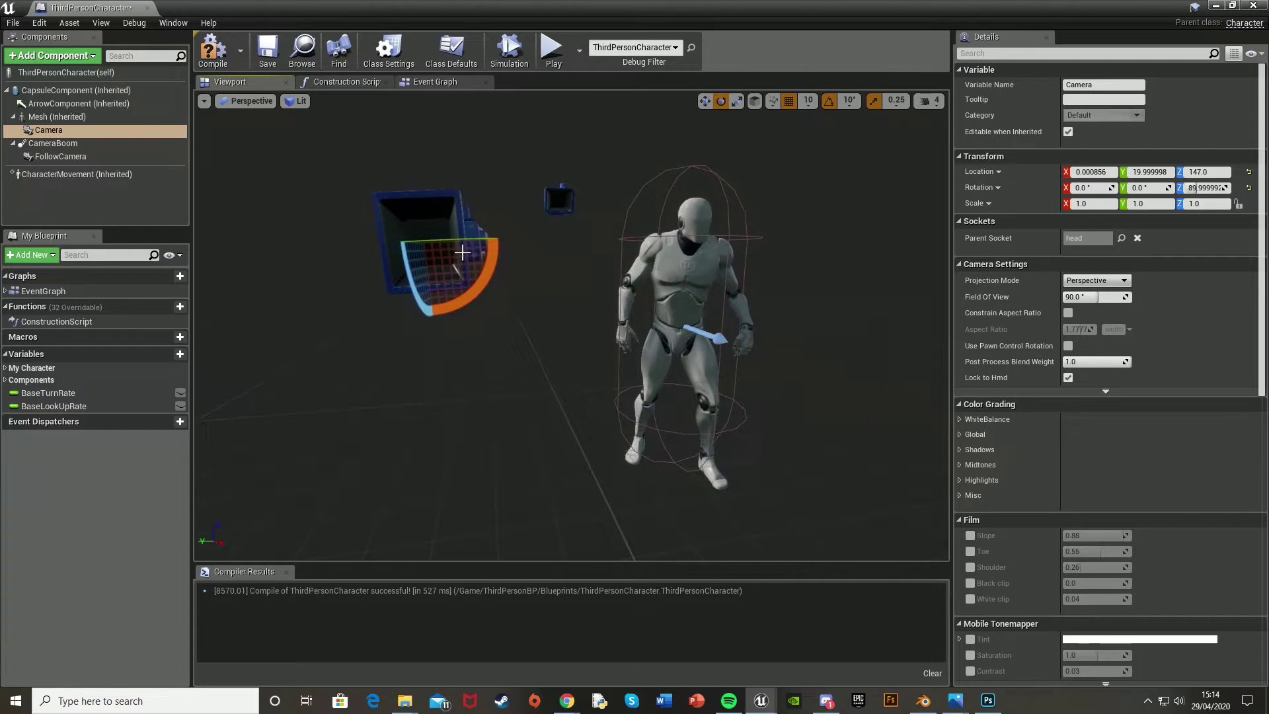
{"action": "mouse_move", "coordinate": [450, 288]}
{"action": "left_mouse_down"}
{"action": "mouse_move", "coordinate": [334, 224]}
{"action": "mouse_move", "coordinate": [297, 298]}
{"action": "left_mouse_up"}
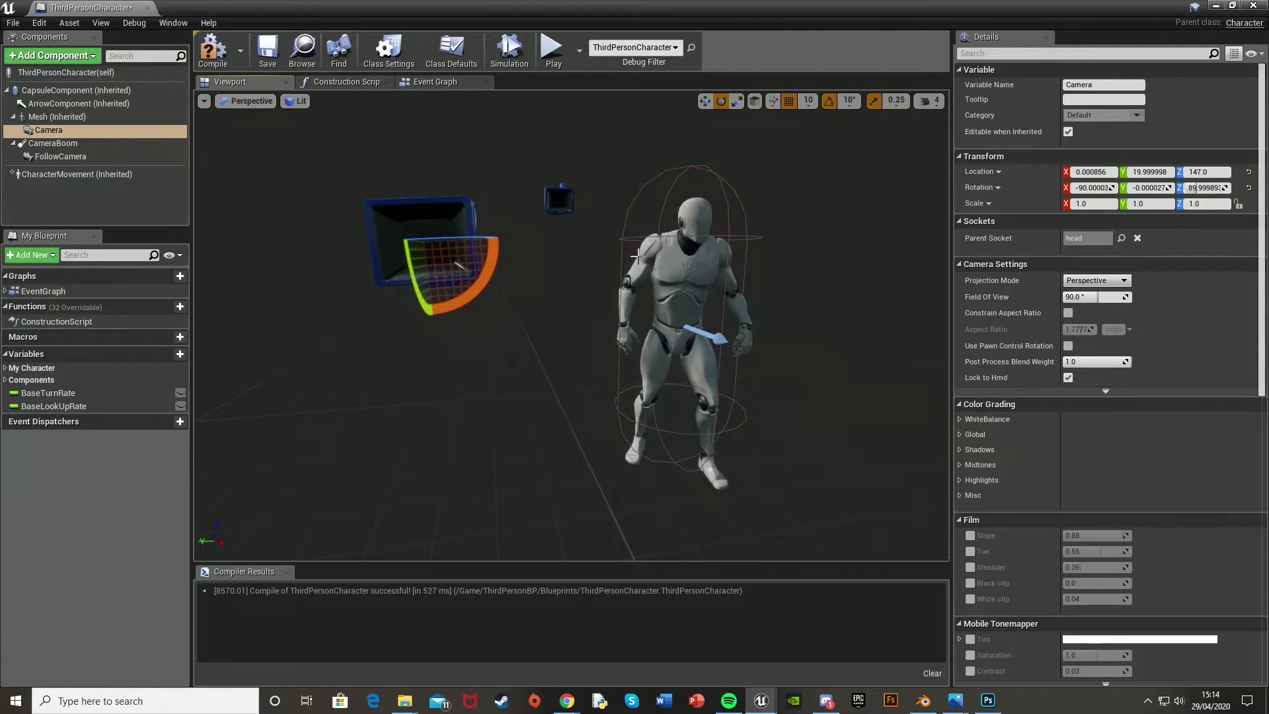
{"action": "left_click_drag", "start_coordinate": [447, 347], "coordinate": [397, 337]}
Move the Camera onto the character's eyes and compile the blueprint
{"action": "right_click_drag", "start_coordinate": [237, 269], "coordinate": [234, 278]}
{"action": "key", "text": "w"}
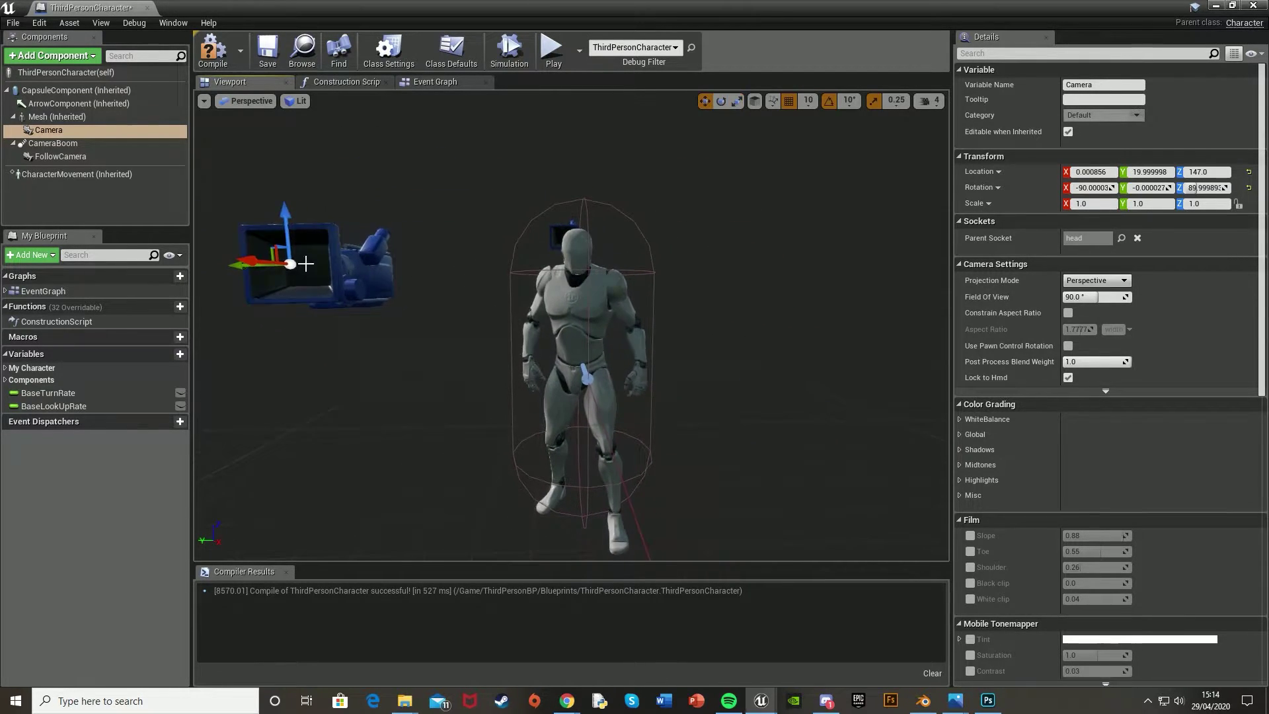
{"action": "left_click_drag", "start_coordinate": [242, 278], "coordinate": [523, 275]}
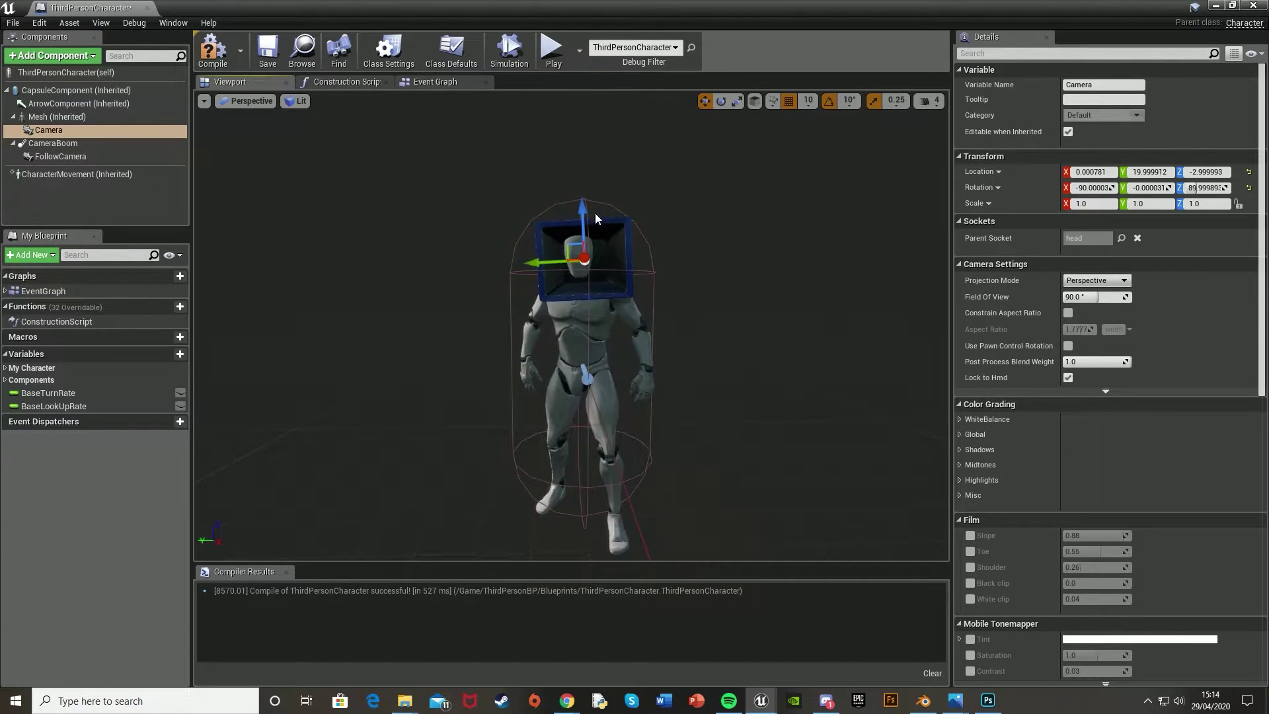
{"action": "left_click_drag", "start_coordinate": [586, 260], "coordinate": [584, 275]}
{"action": "right_click_drag", "start_coordinate": [583, 238], "coordinate": [536, 327]}
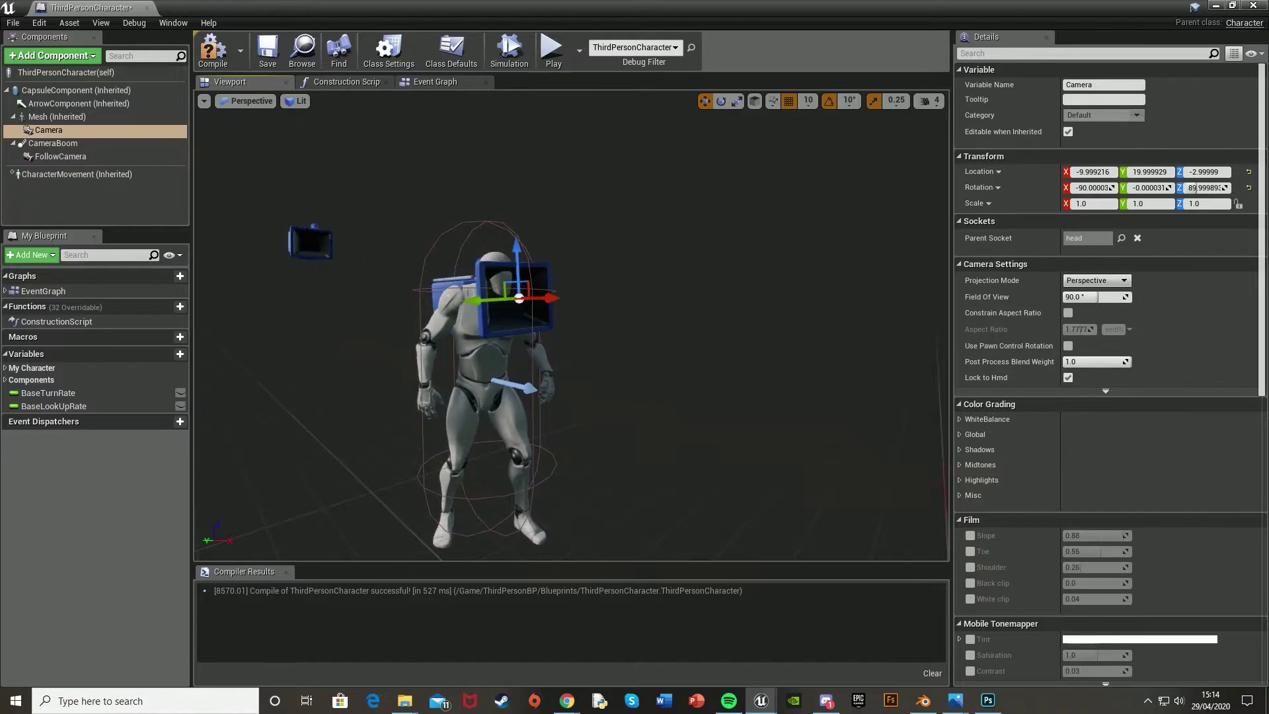
{"action": "left_click", "coordinate": [214, 52]}
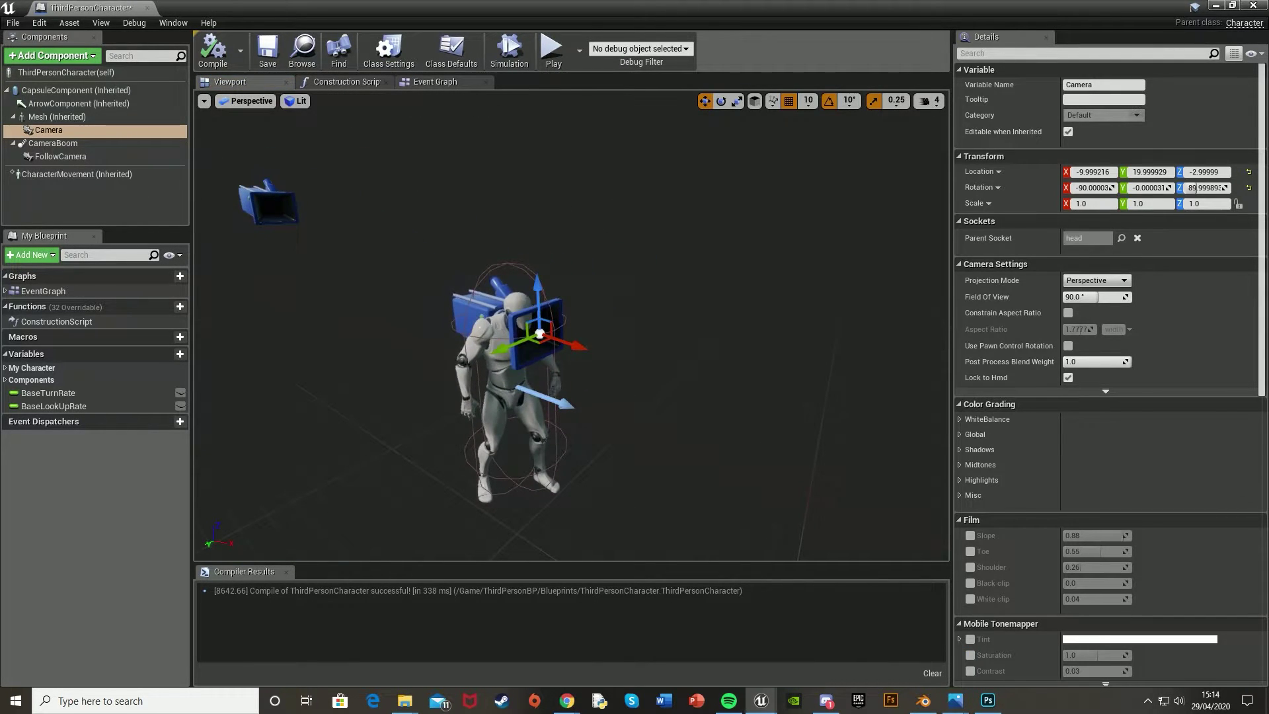
View the Event Graph, then return to the level editor and open Project Settings from Edit
{"action": "left_click", "coordinate": [441, 84]}
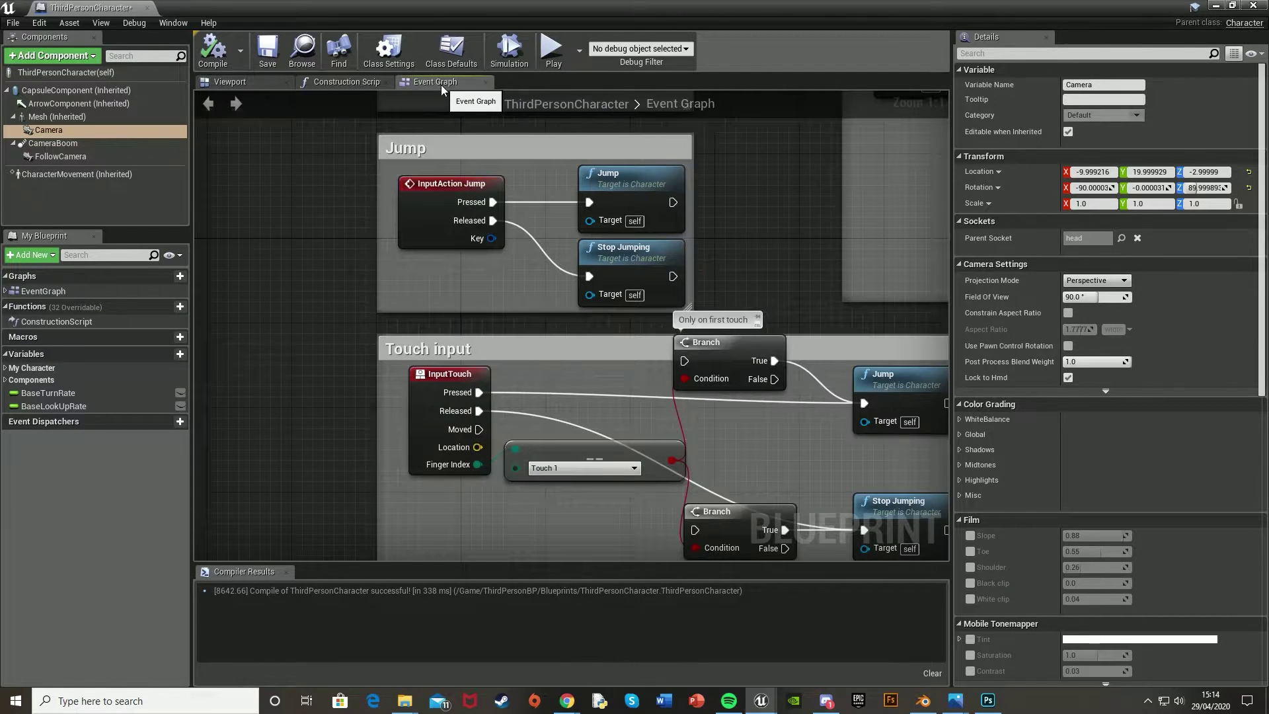
{"action": "scroll", "coordinate": [585, 293], "scroll_direction": "down", "scroll_amount": 2}
{"action": "right_click_drag", "start_coordinate": [585, 293], "coordinate": [463, 306]}
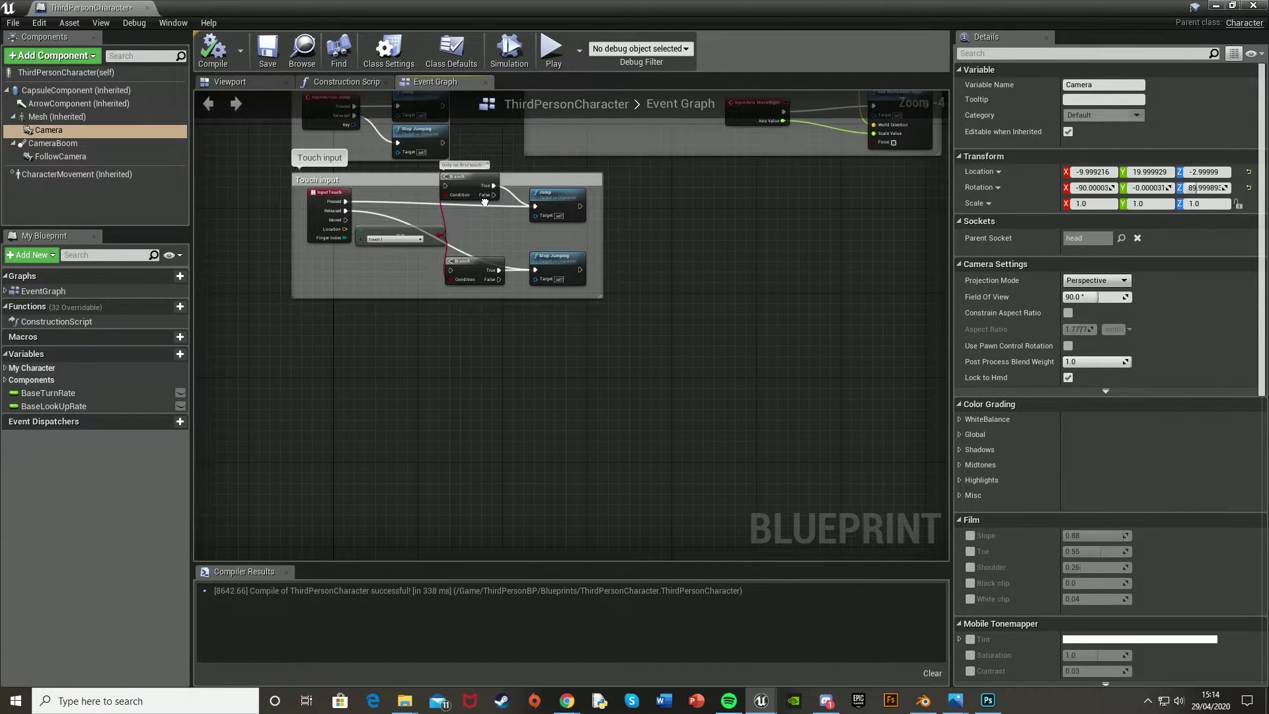
{"action": "left_click", "coordinate": [1214, 6]}
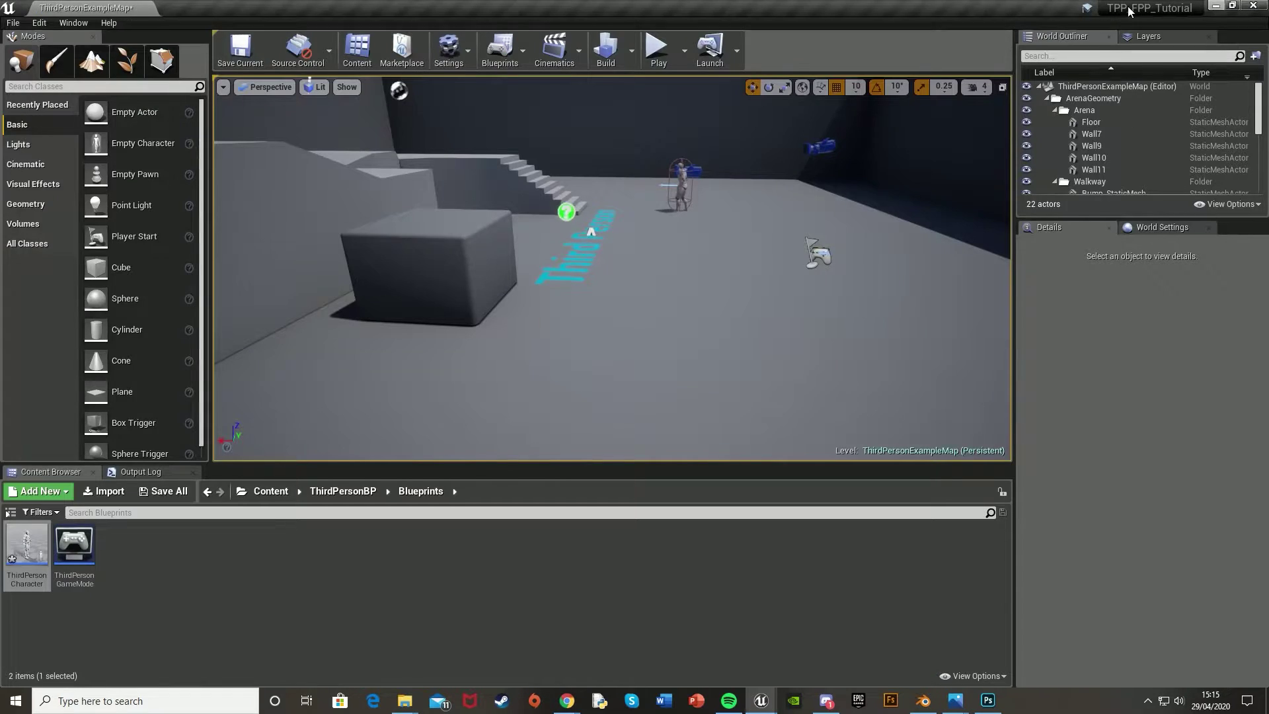
{"action": "left_click", "coordinate": [14, 23]}
{"action": "mouse_move", "coordinate": [39, 21]}
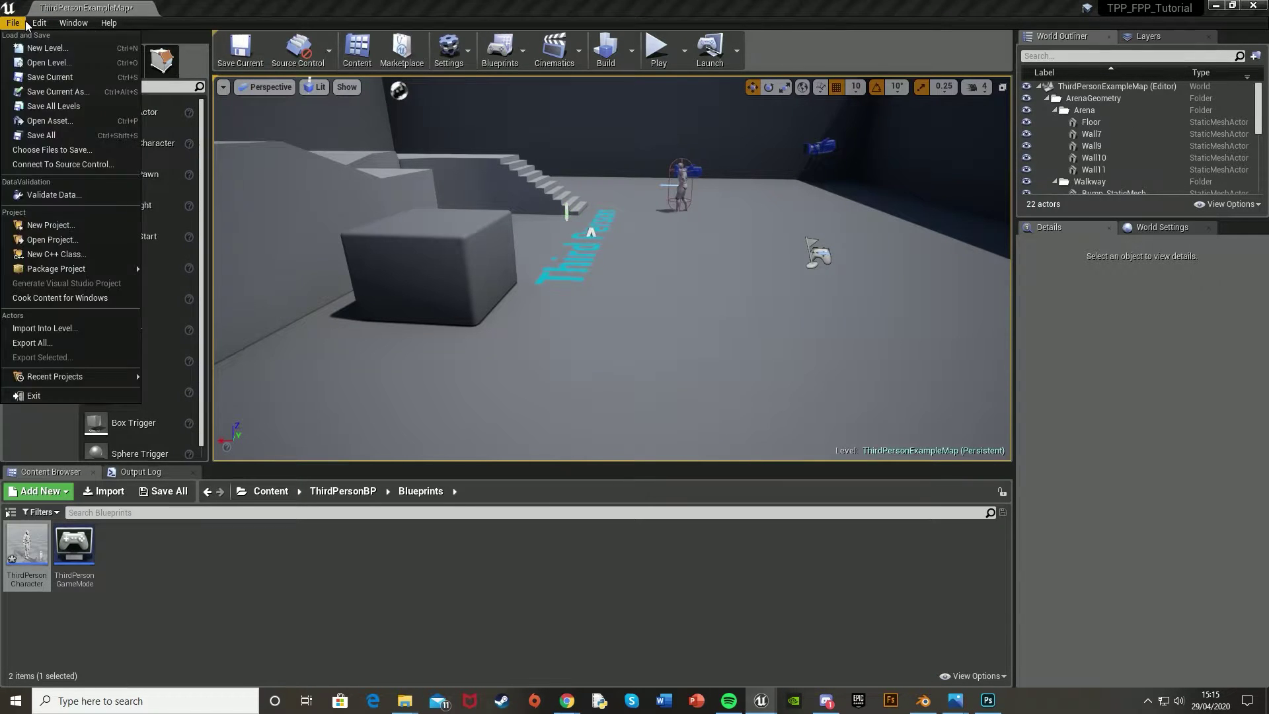
{"action": "left_click", "coordinate": [75, 208]}
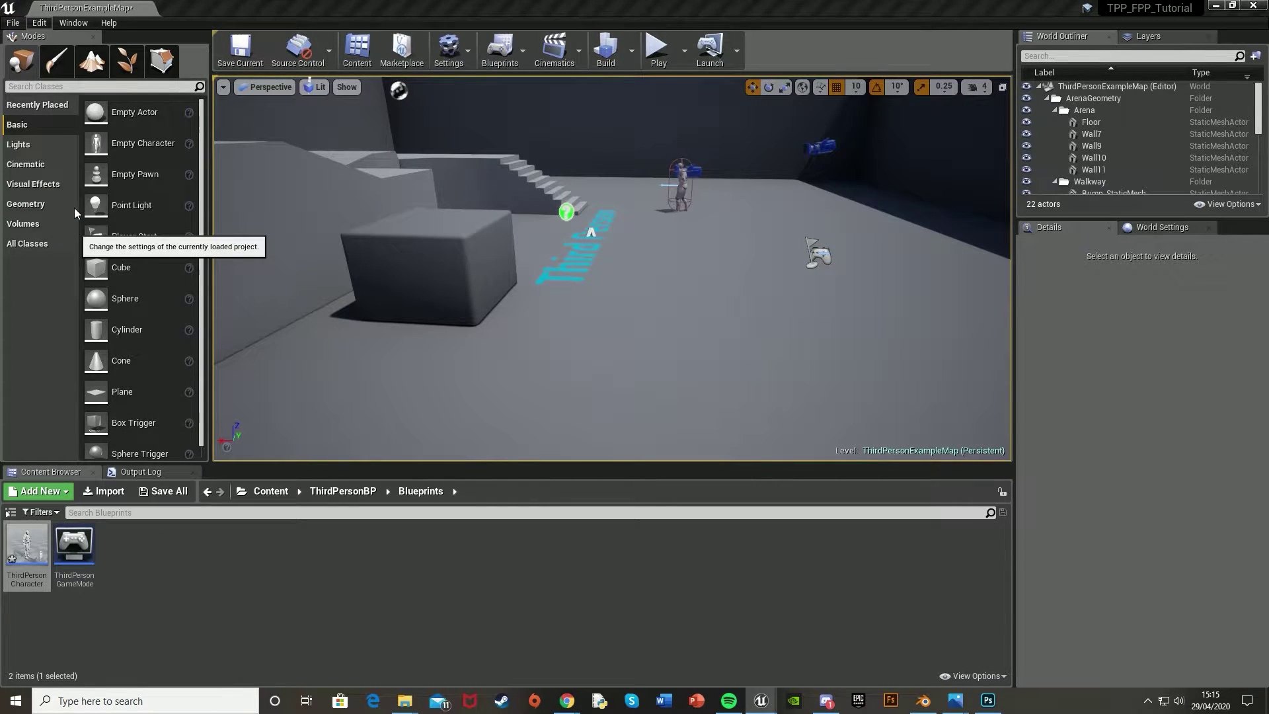
{"action": "scroll", "coordinate": [326, 383], "scroll_direction": "down", "scroll_amount": 3}
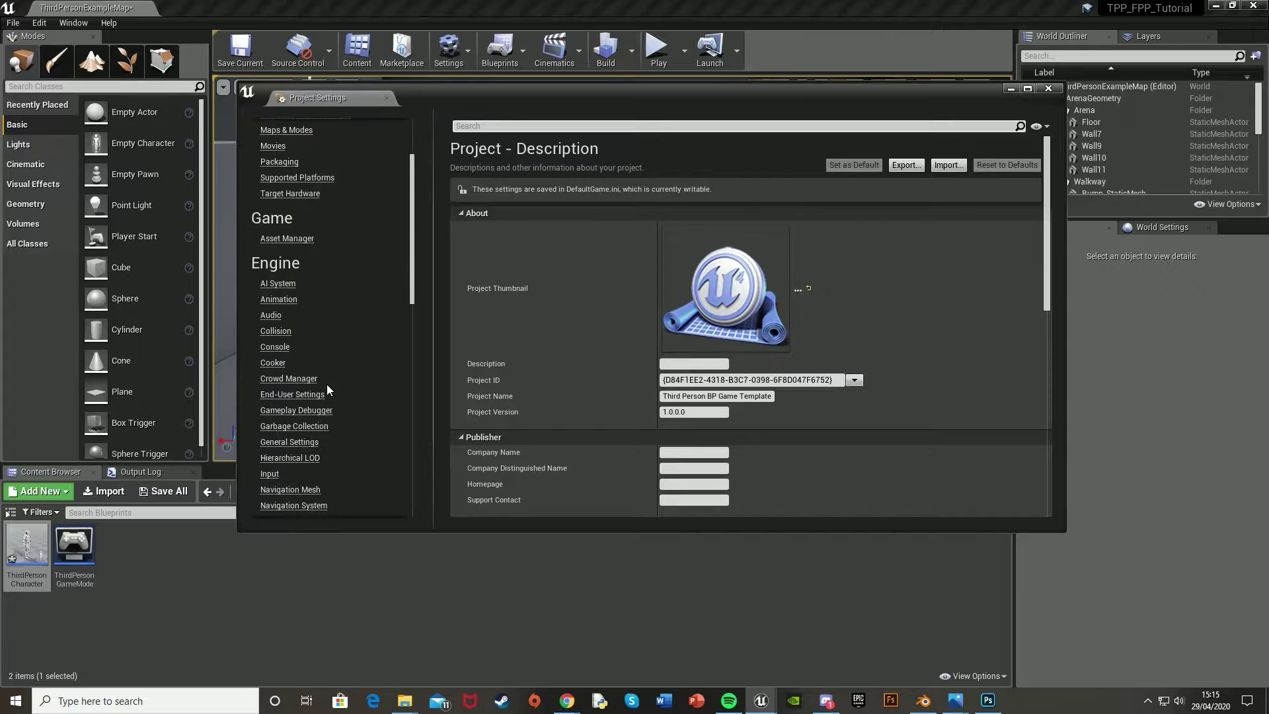
On the Input page, add a 'Toggle Perspective' action mapping bound to V, then close settings
{"action": "left_click", "coordinate": [269, 474]}
{"action": "left_click", "coordinate": [460, 251]}
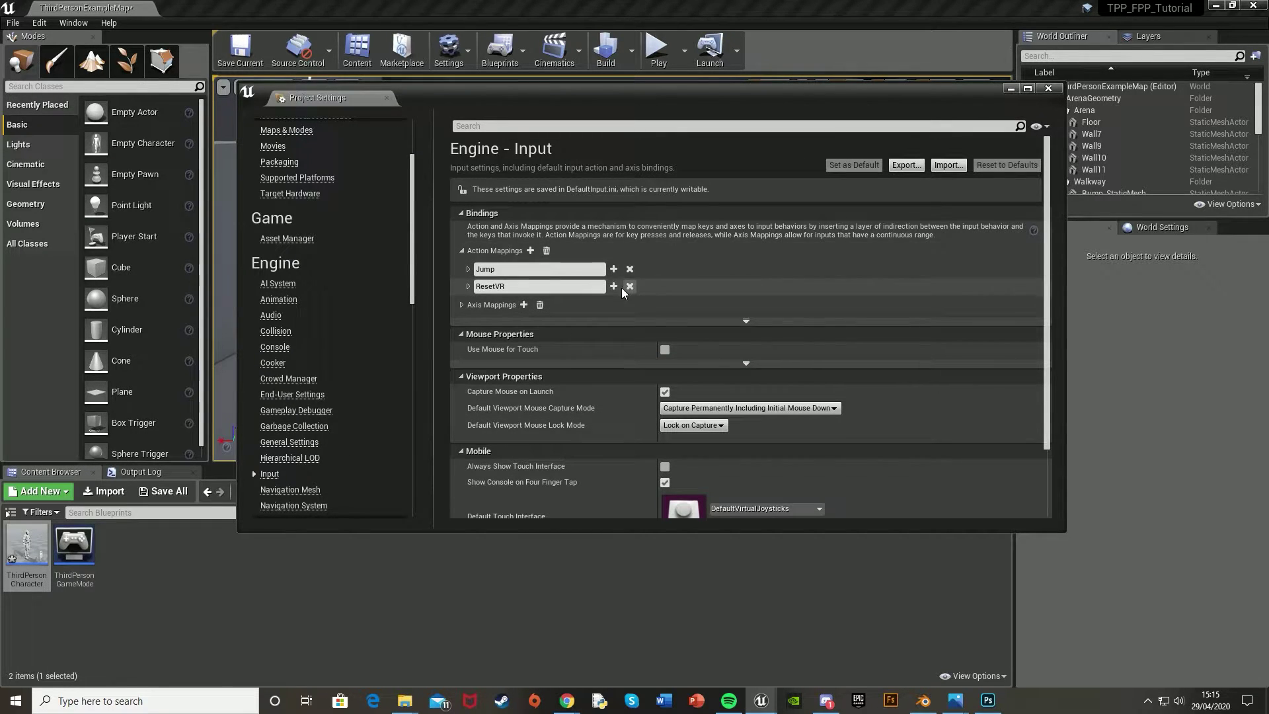
{"action": "left_click", "coordinate": [538, 251]}
{"action": "type", "text": "Toggle P"}
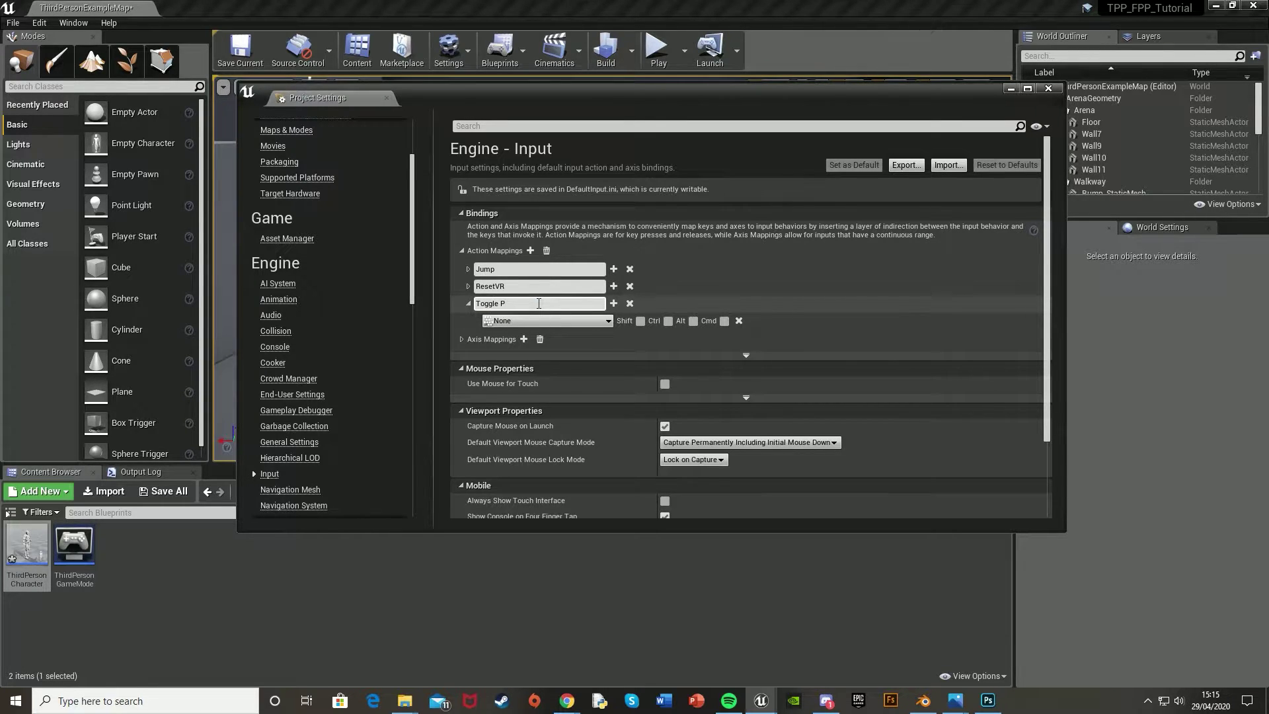
{"action": "type", "text": "erspective"}
{"action": "left_click", "coordinate": [557, 323]}
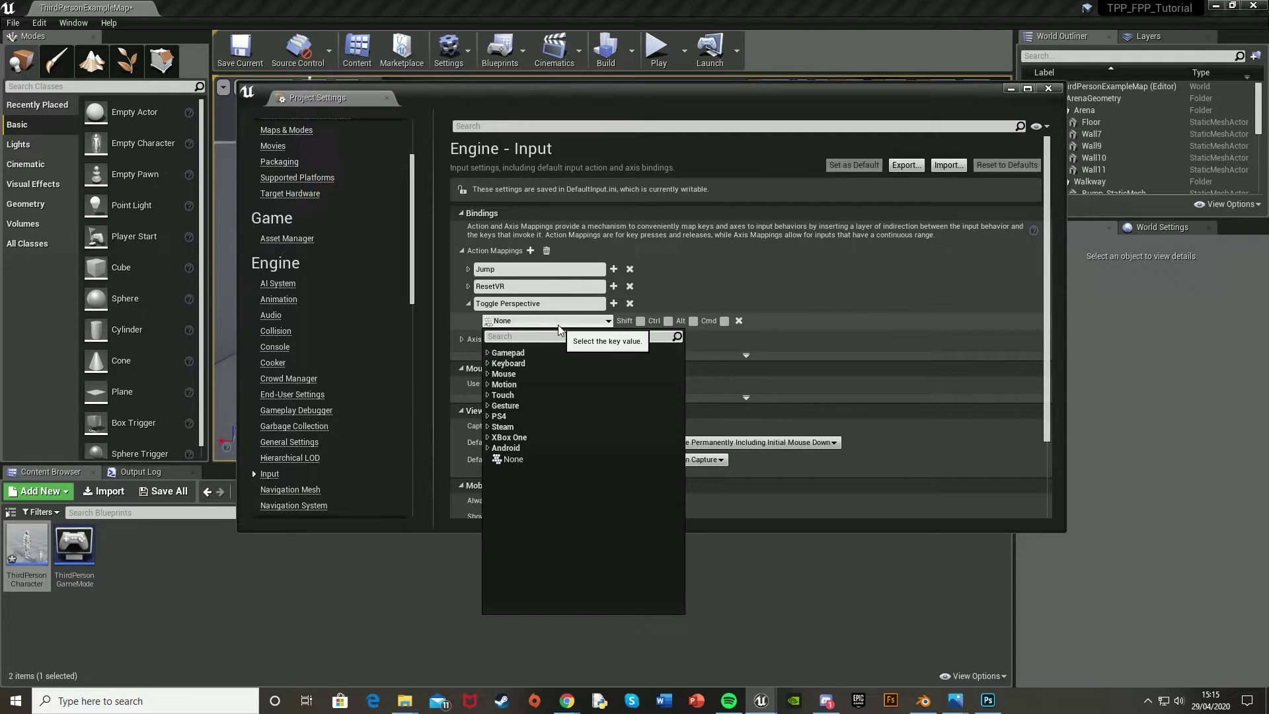
{"action": "type", "text": "v"}
{"action": "left_click", "coordinate": [537, 517]}
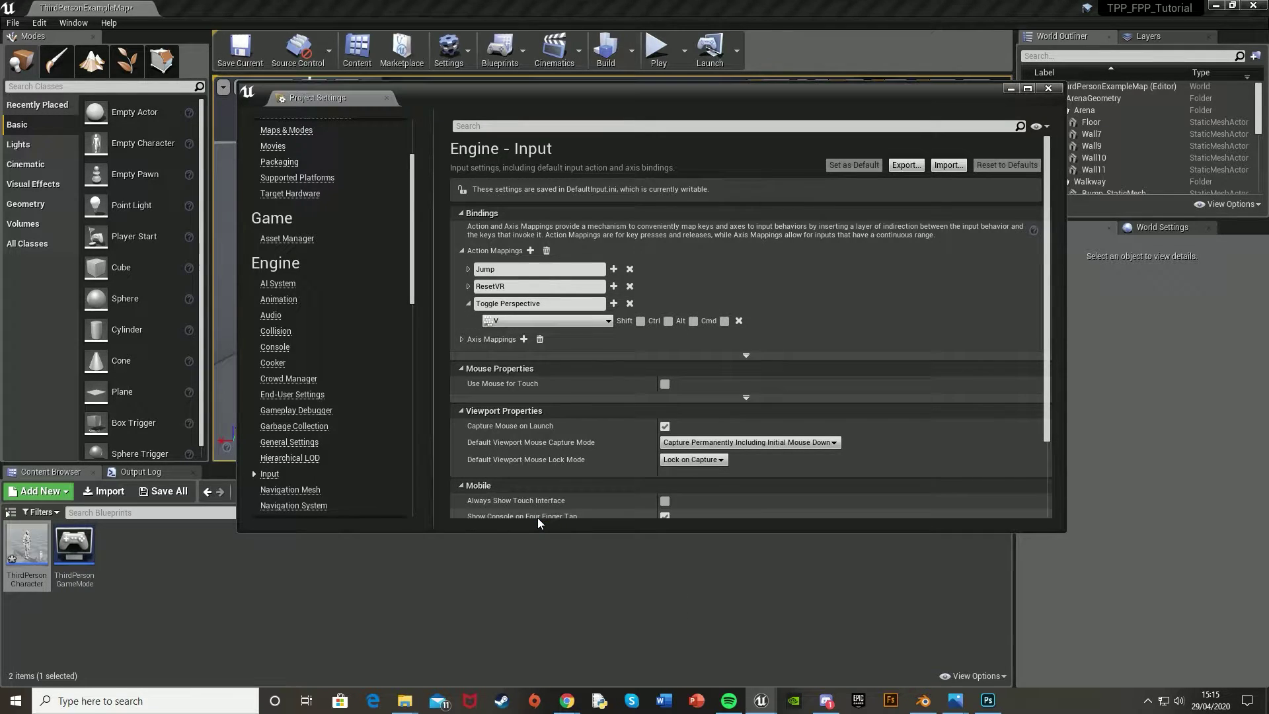
{"action": "left_click", "coordinate": [1047, 90]}
{"action": "mouse_move", "coordinate": [760, 700]}
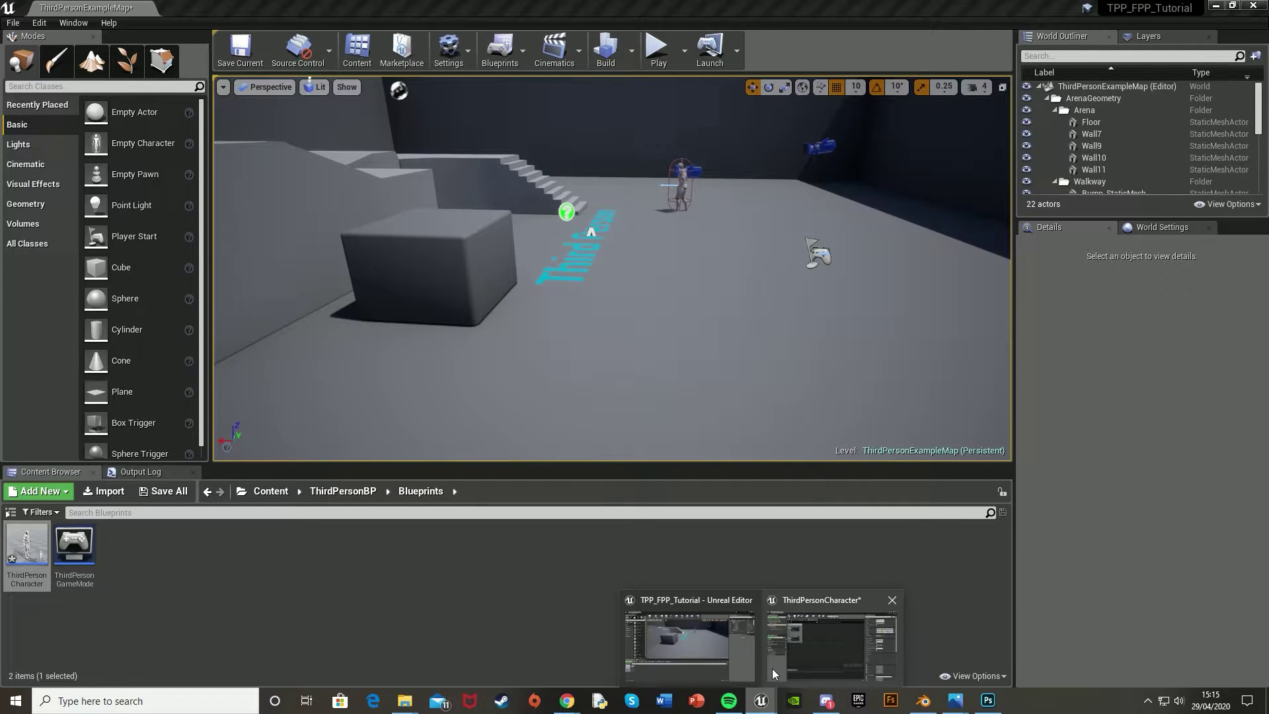
Place an InputAction Toggle Perspective event node in the character's event graph
{"action": "left_click", "coordinate": [820, 620]}
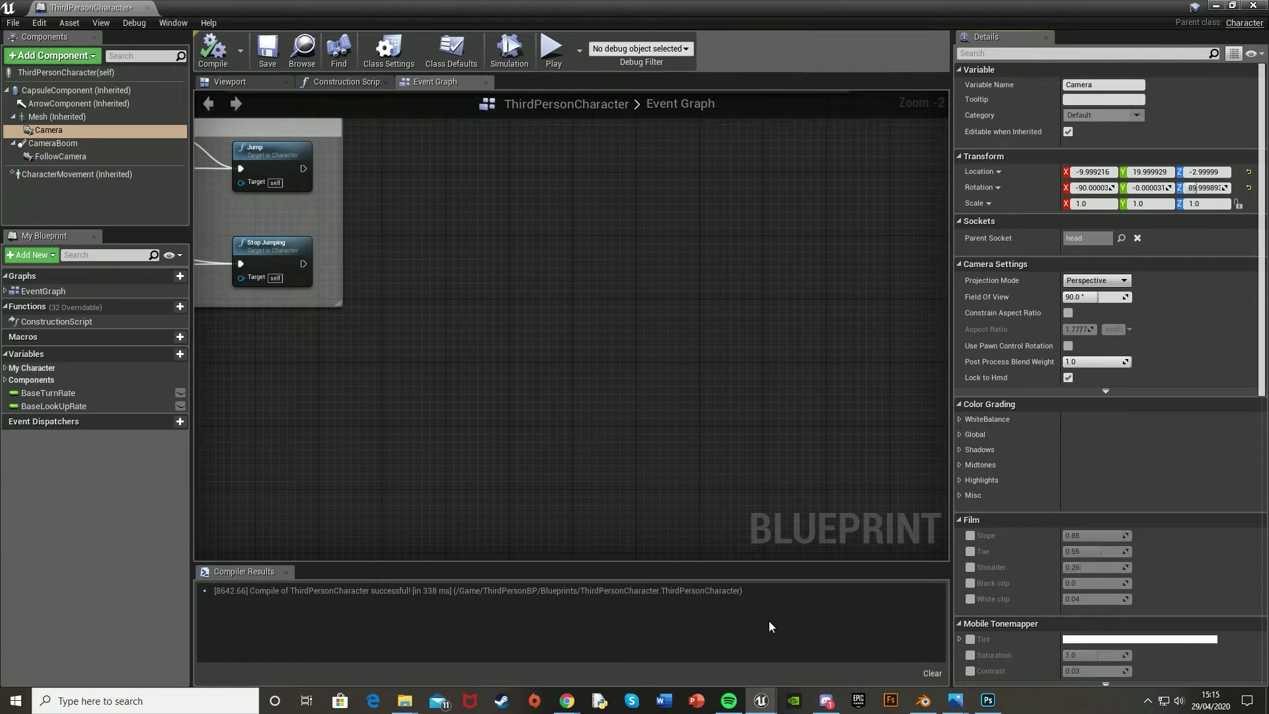
{"action": "right_click", "coordinate": [465, 237]}
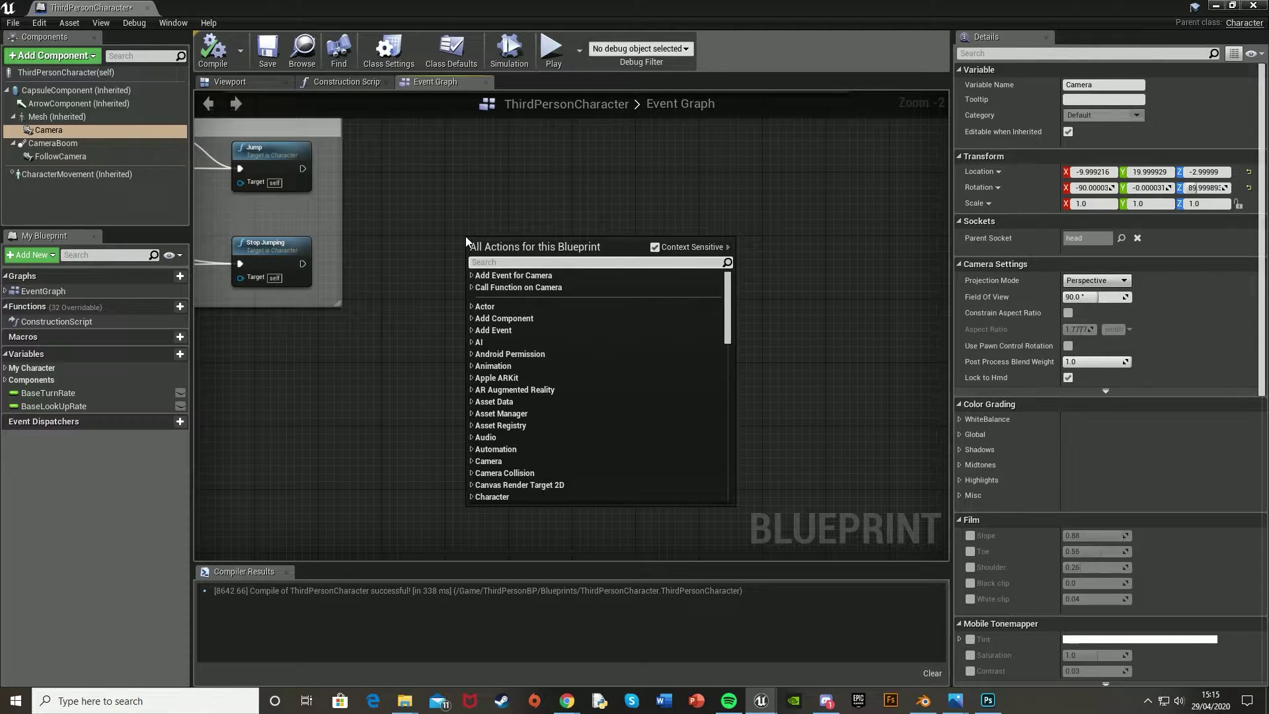
{"action": "type", "text": "tog"}
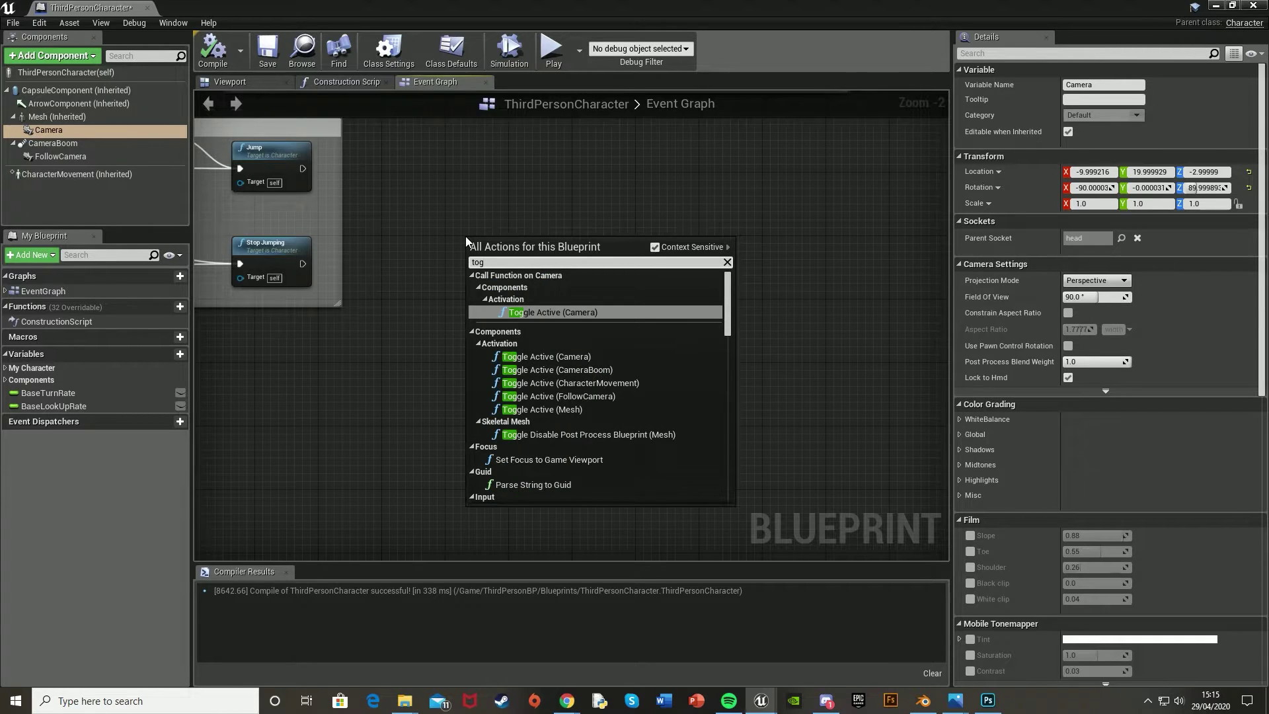
{"action": "type", "text": "gle p"}
{"action": "key", "text": "Down"}
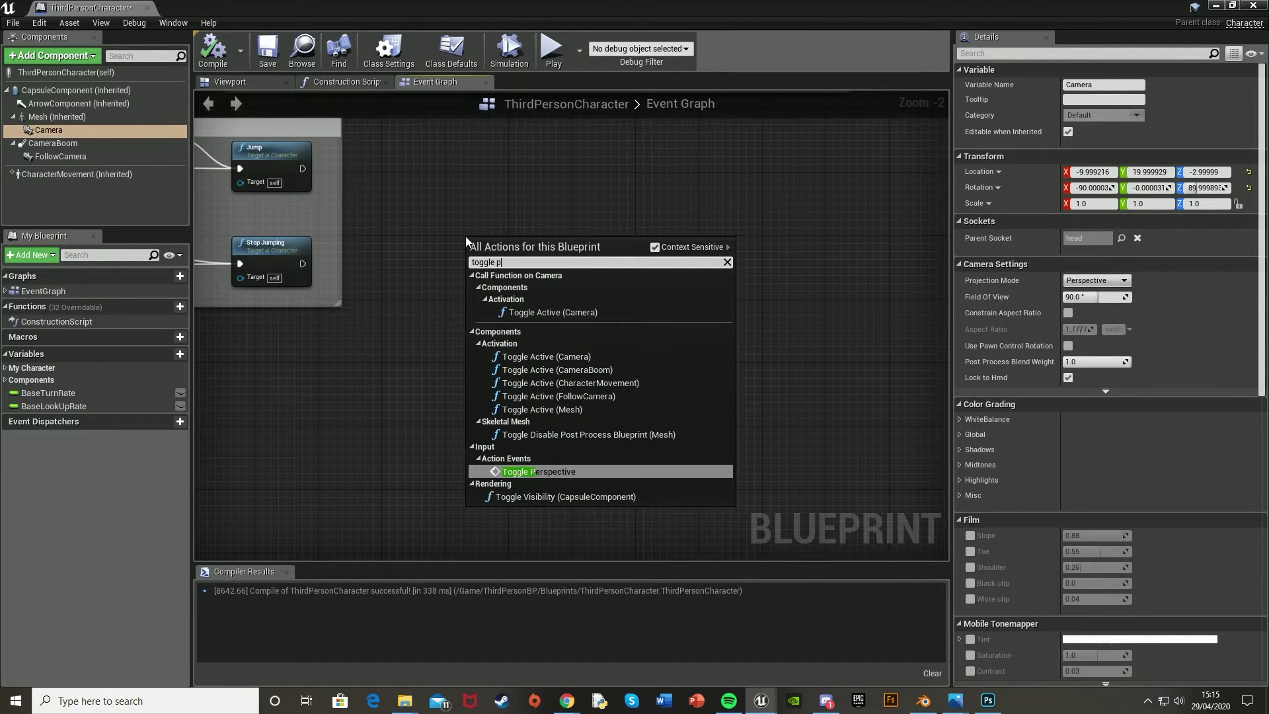
{"action": "key", "text": "Return"}
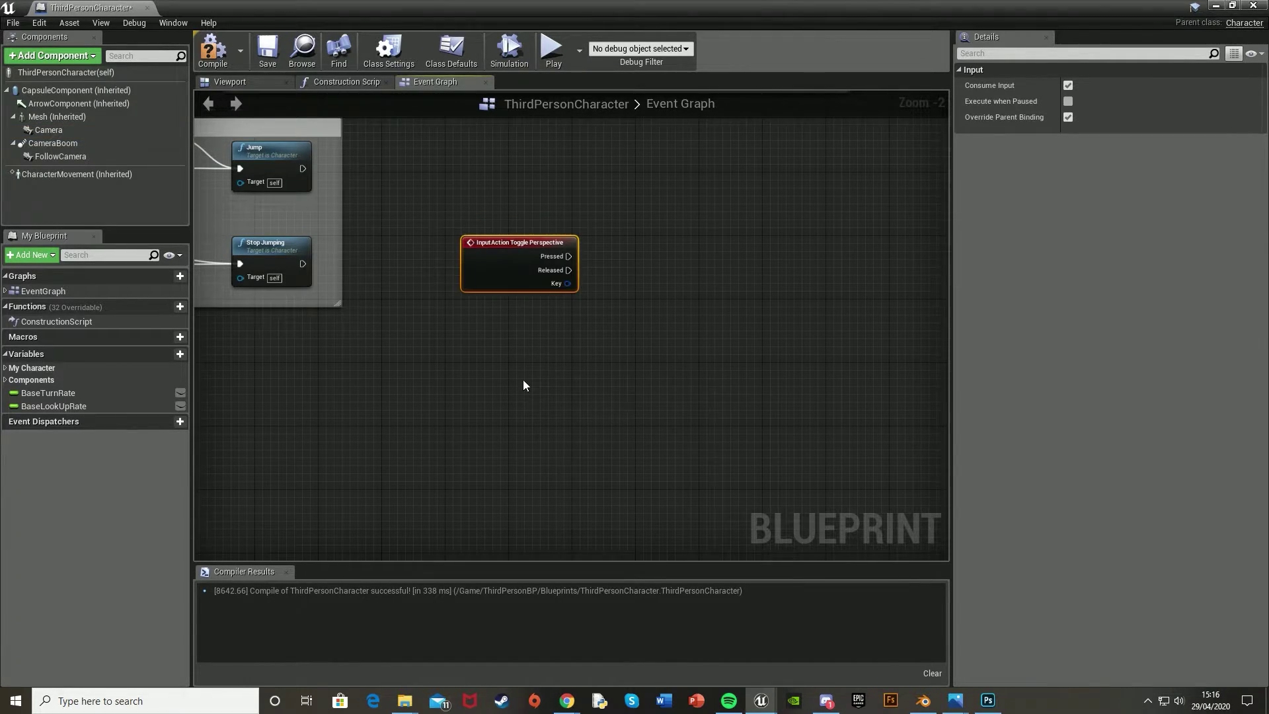
Remove a stray V key event node and select the Toggle Perspective node
{"action": "right_click", "coordinate": [523, 384]}
{"action": "type", "text": "v"}
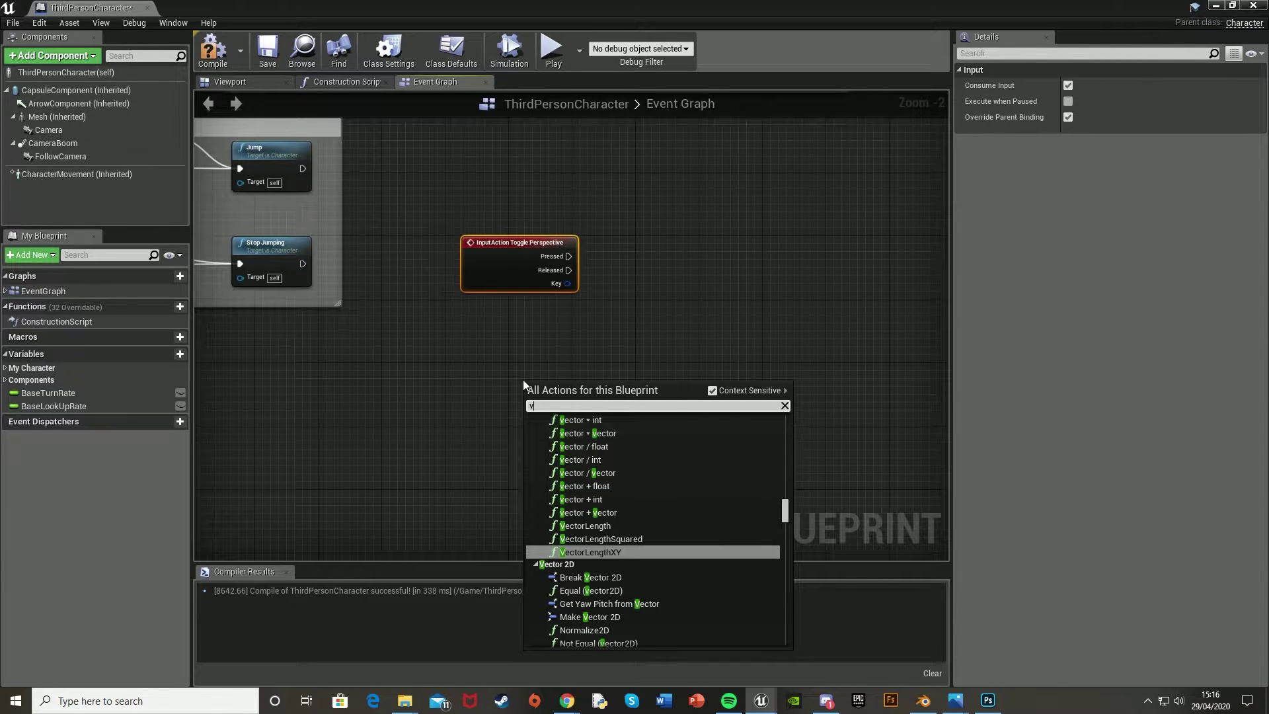
{"action": "type", "text": " ke"}
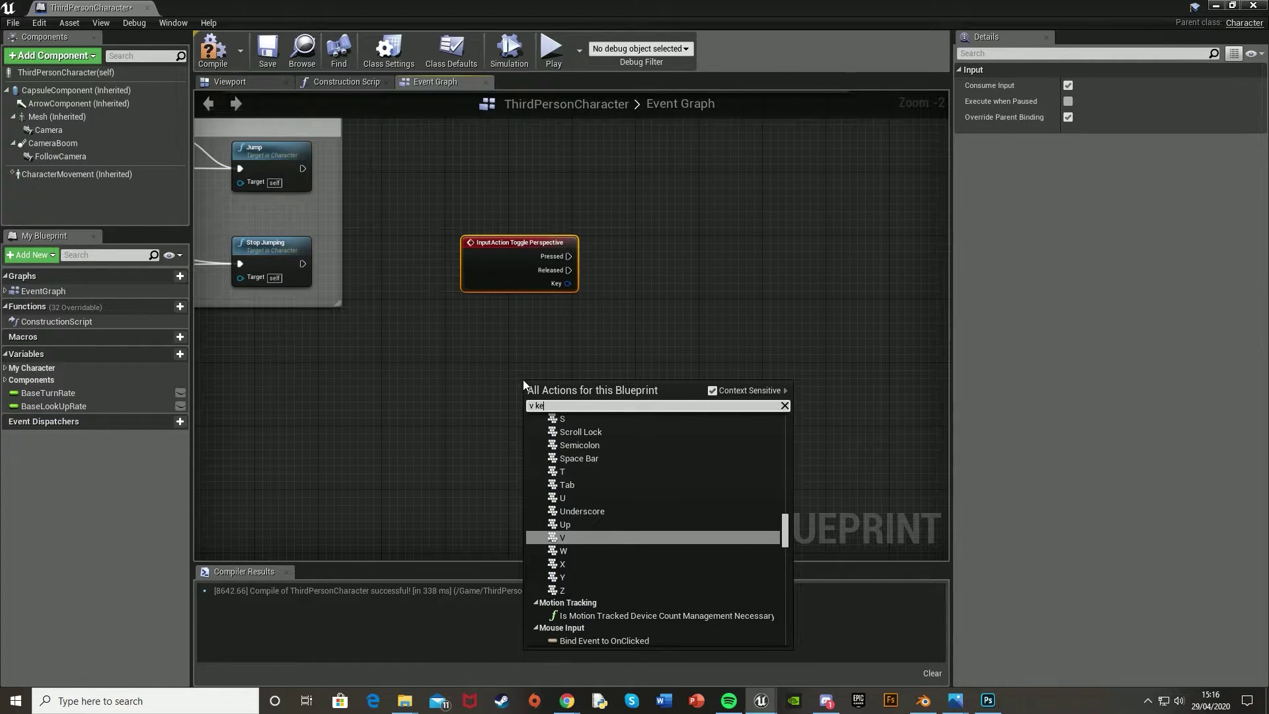
{"action": "key", "text": "Return"}
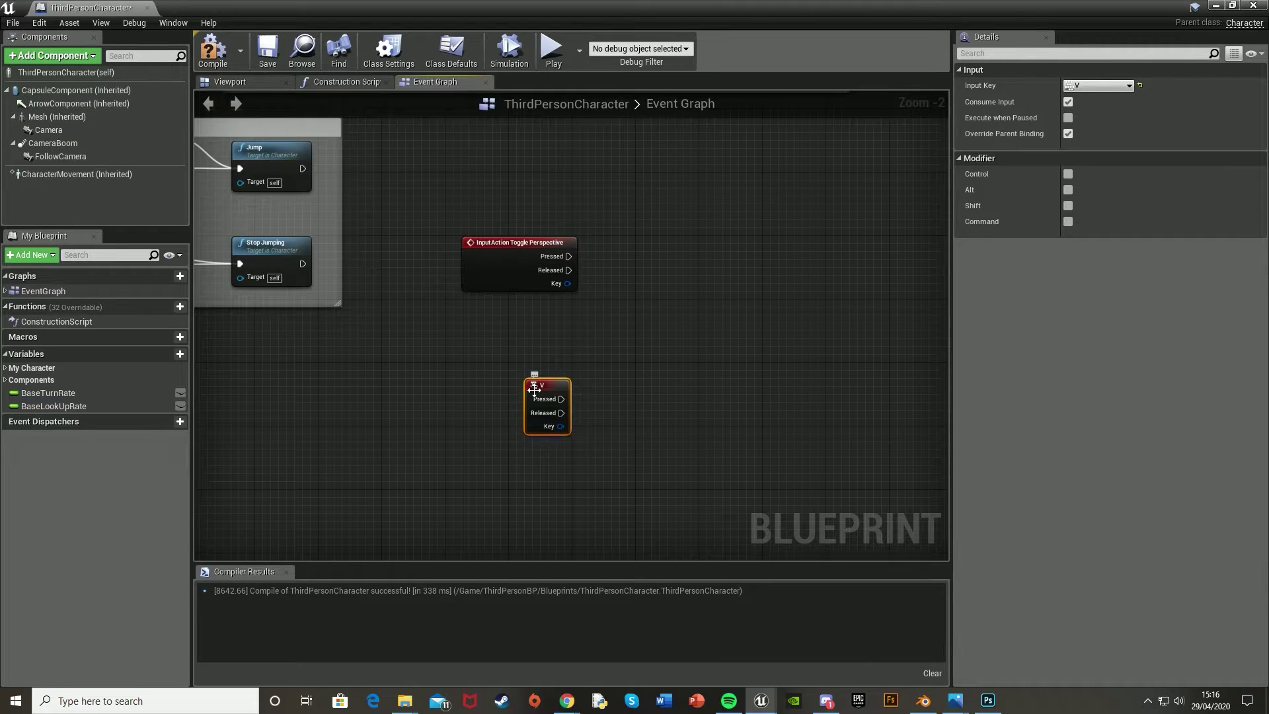
{"action": "key", "text": "Delete"}
{"action": "right_click_drag", "start_coordinate": [521, 255], "coordinate": [487, 300]}
{"action": "left_click", "coordinate": [458, 294]}
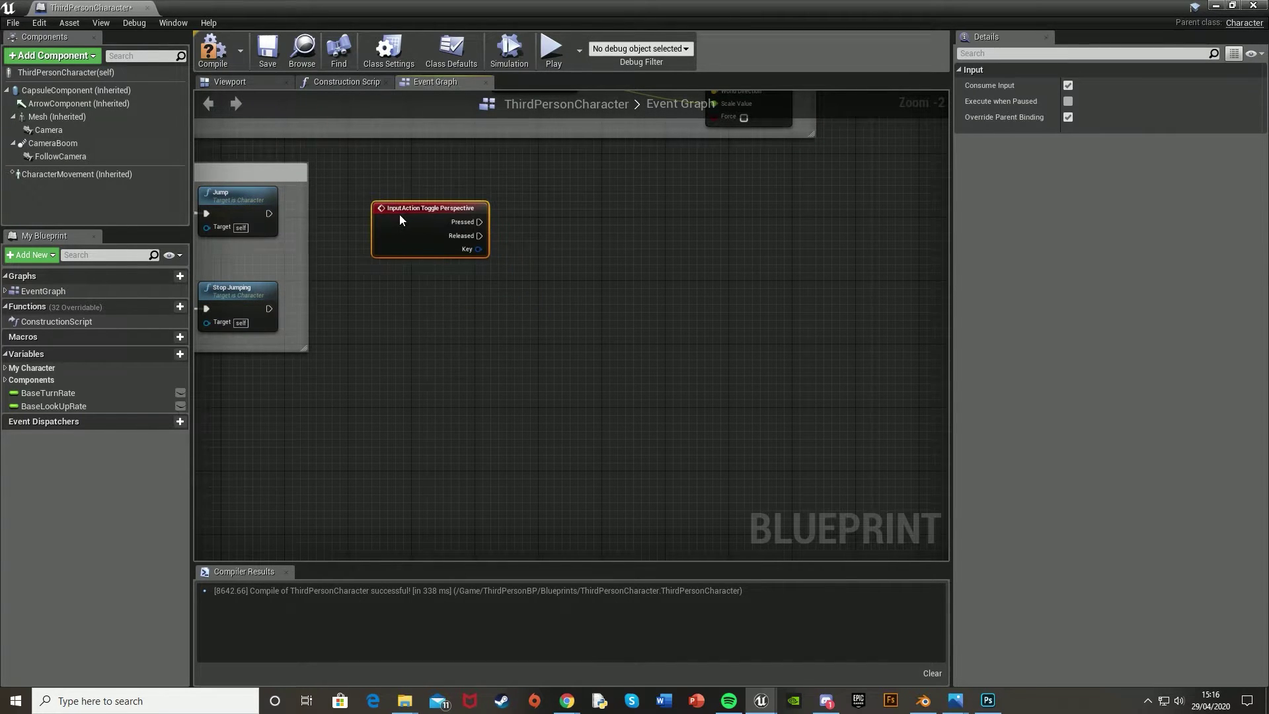
{"action": "scroll", "coordinate": [470, 312], "scroll_direction": "up", "scroll_amount": 2}
Wire a FlipFlop node from Toggle Perspective's Pressed pin and straighten the connection
{"action": "right_click_drag", "start_coordinate": [566, 287], "coordinate": [377, 276]}
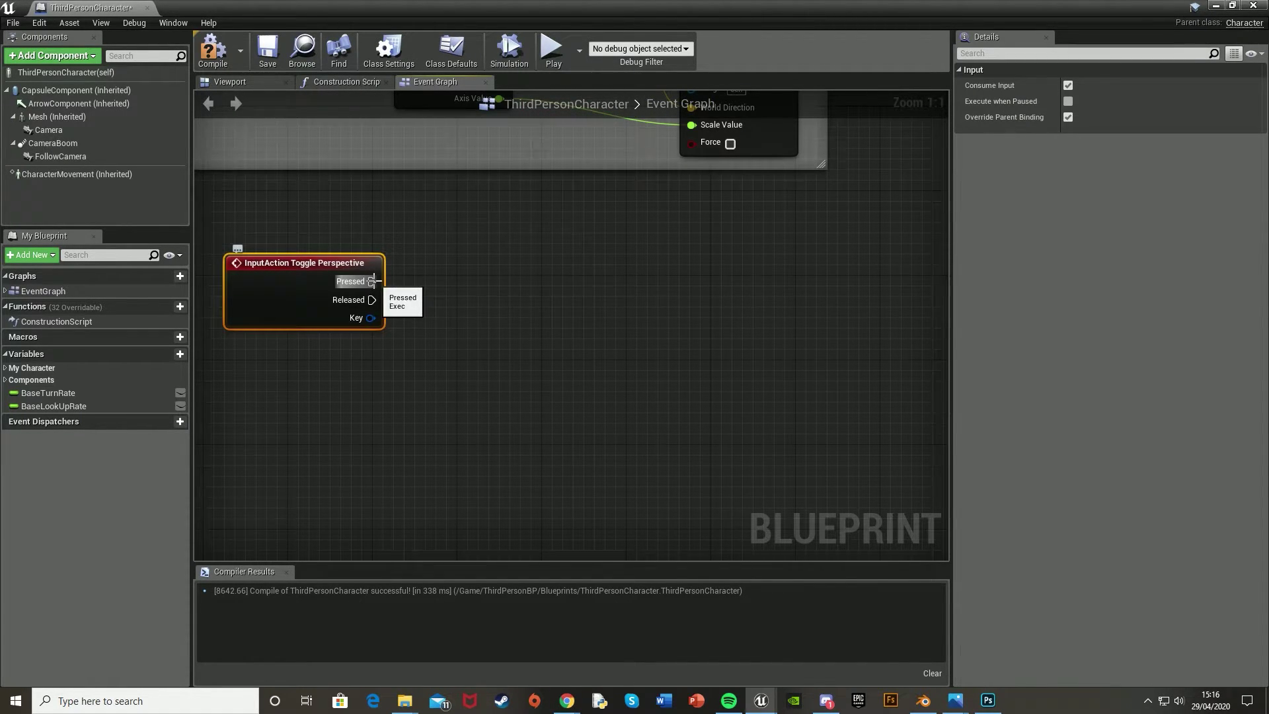
{"action": "left_click_drag", "start_coordinate": [372, 281], "coordinate": [561, 287]}
{"action": "type", "text": "fli"}
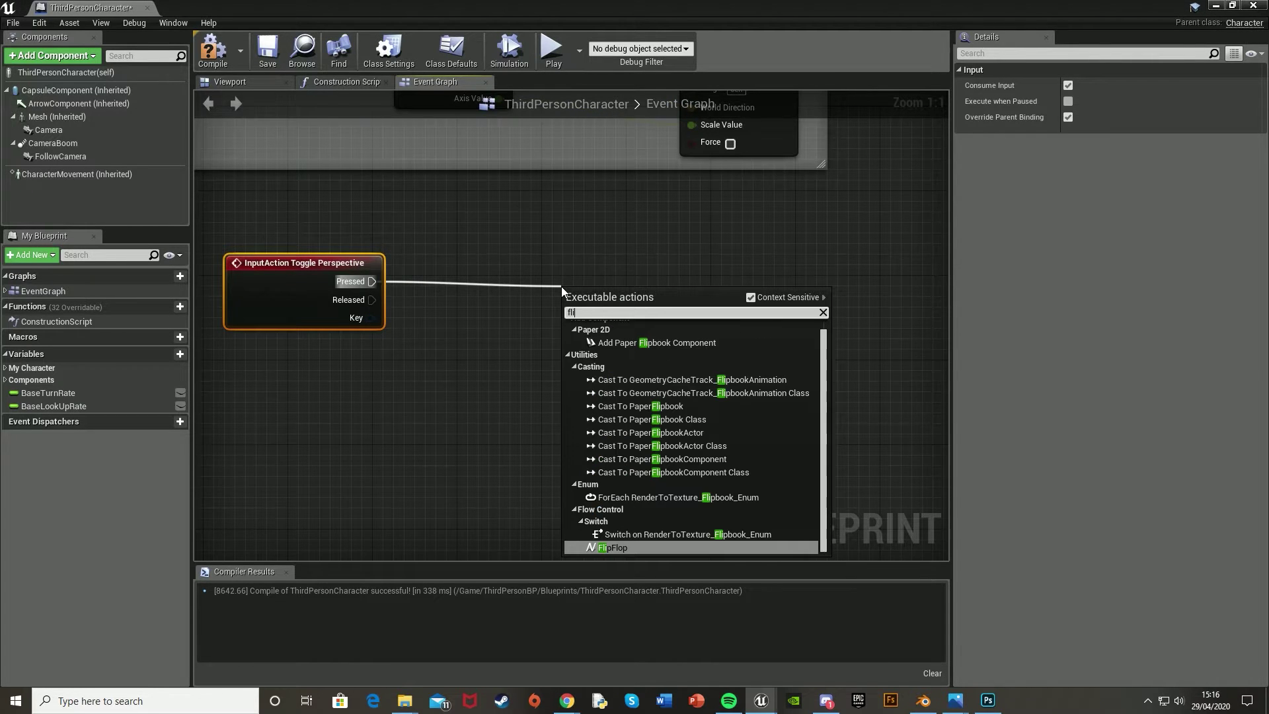
{"action": "type", "text": "p flop"}
{"action": "key", "text": "Return"}
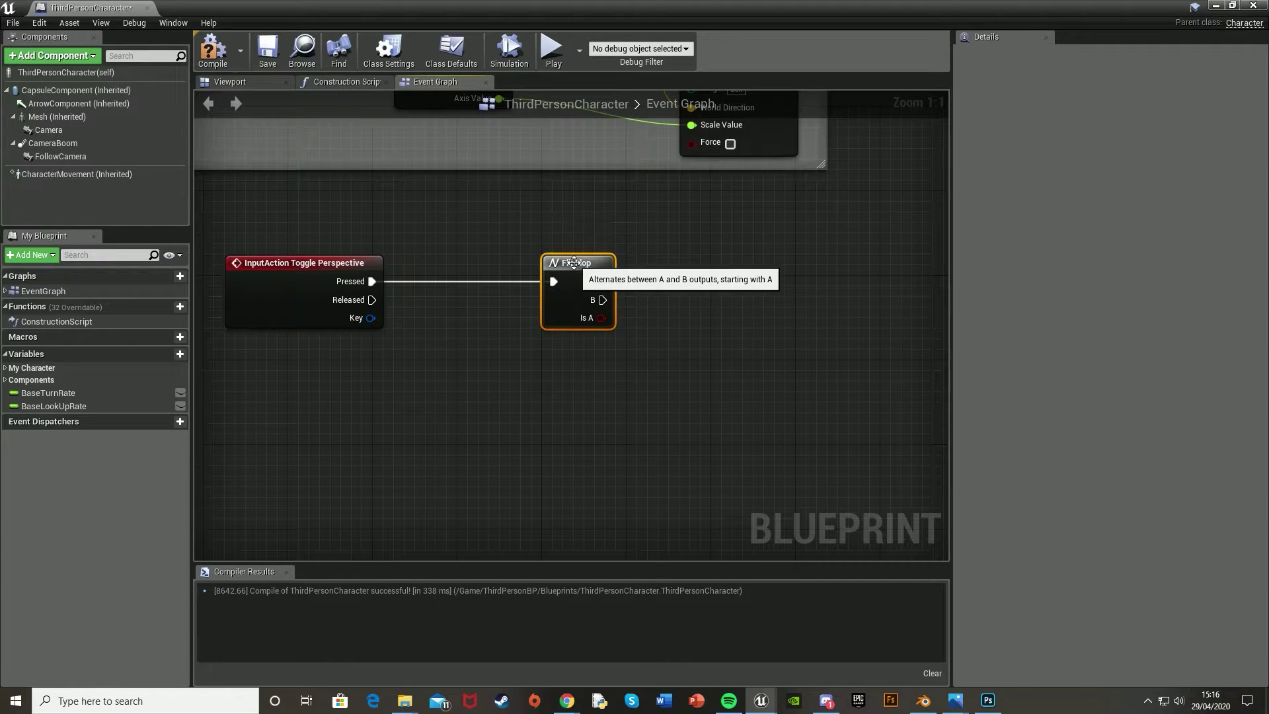
{"action": "left_click_drag", "start_coordinate": [584, 291], "coordinate": [519, 294]}
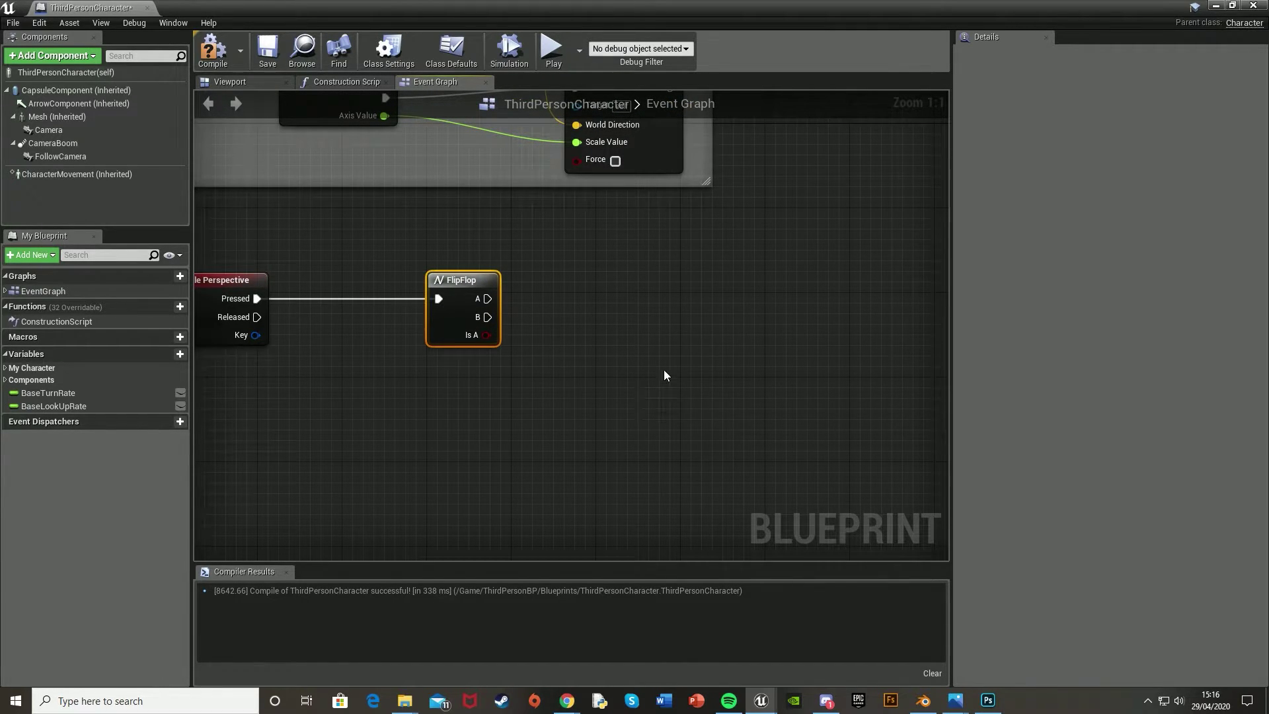
{"action": "right_click_drag", "start_coordinate": [664, 374], "coordinate": [595, 374]}
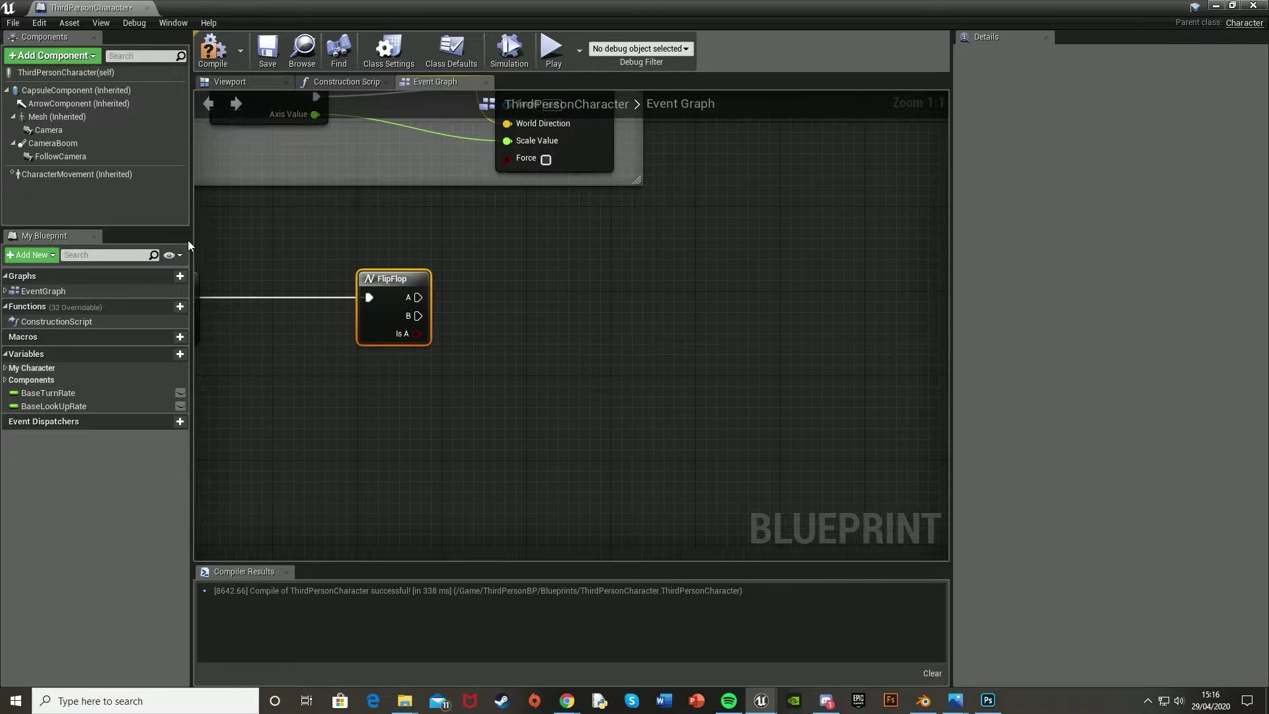
Rename the Camera component 'FPP Camera' and FollowCamera 'TPP Camera'
{"action": "left_click", "coordinate": [50, 130]}
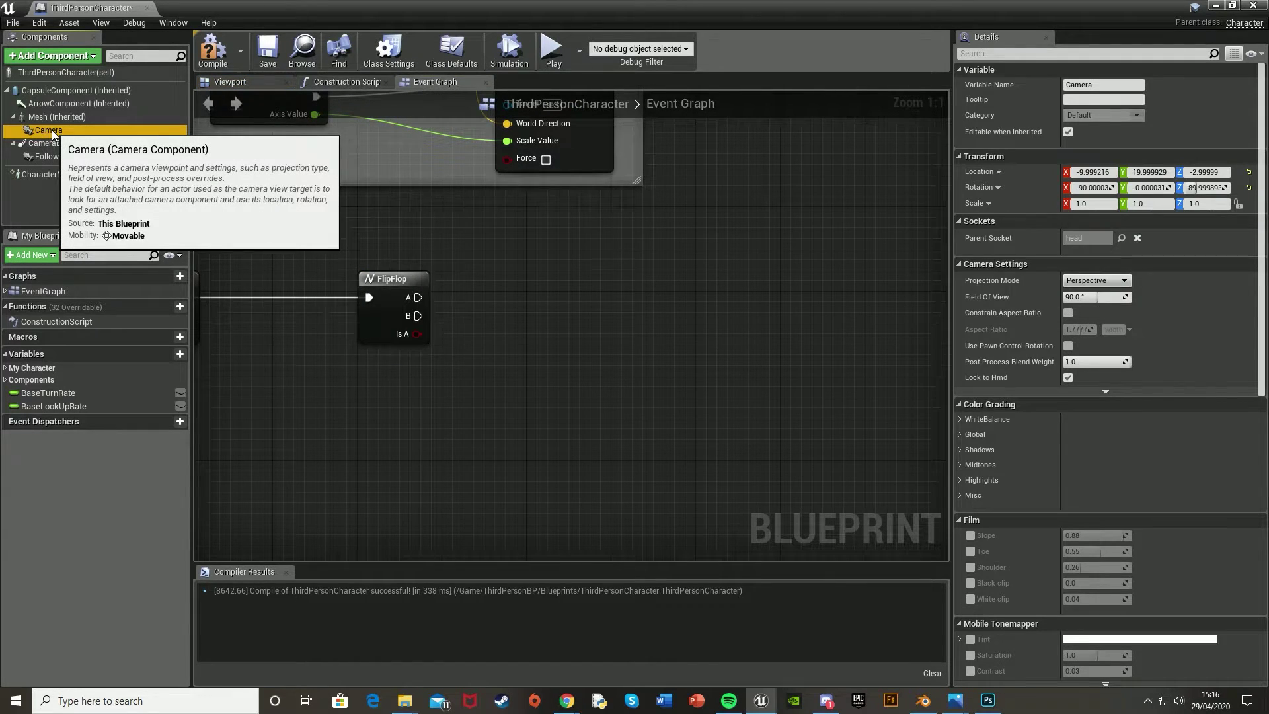
{"action": "left_click", "coordinate": [53, 133]}
{"action": "type", "text": "FPP Ca"}
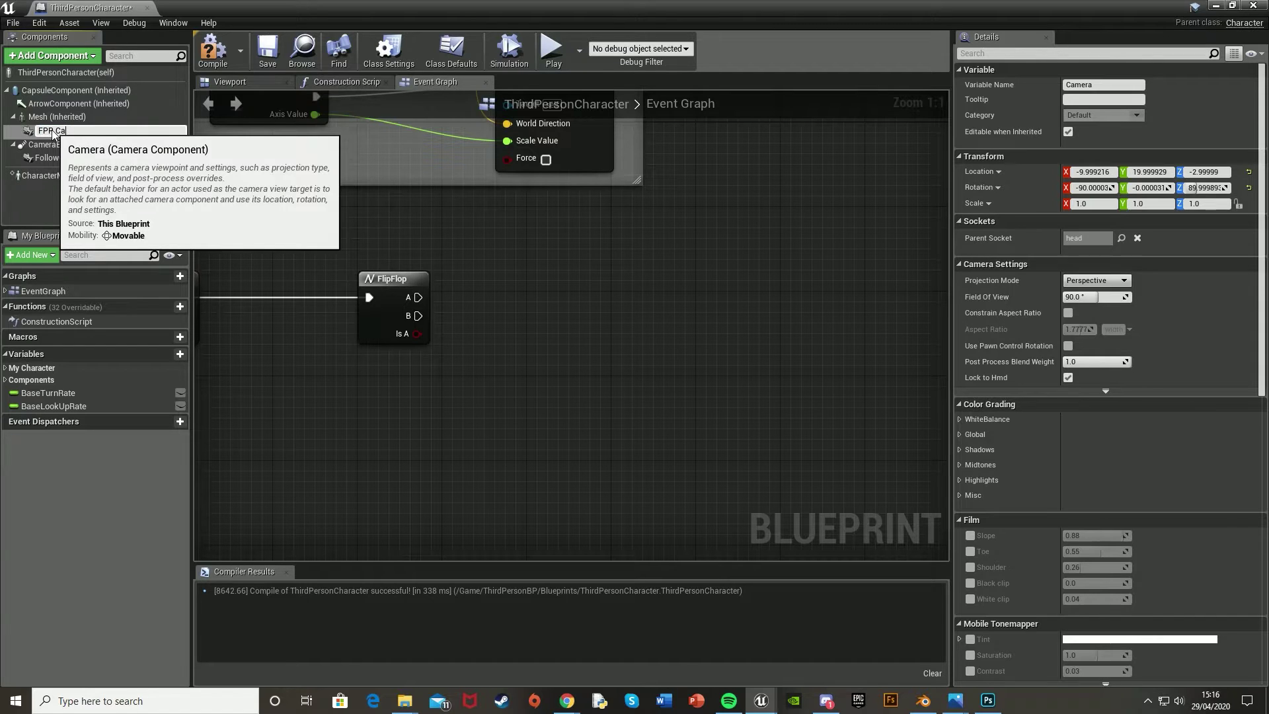
{"action": "type", "text": "mera"}
{"action": "key", "text": "Return"}
{"action": "left_click", "coordinate": [70, 156]}
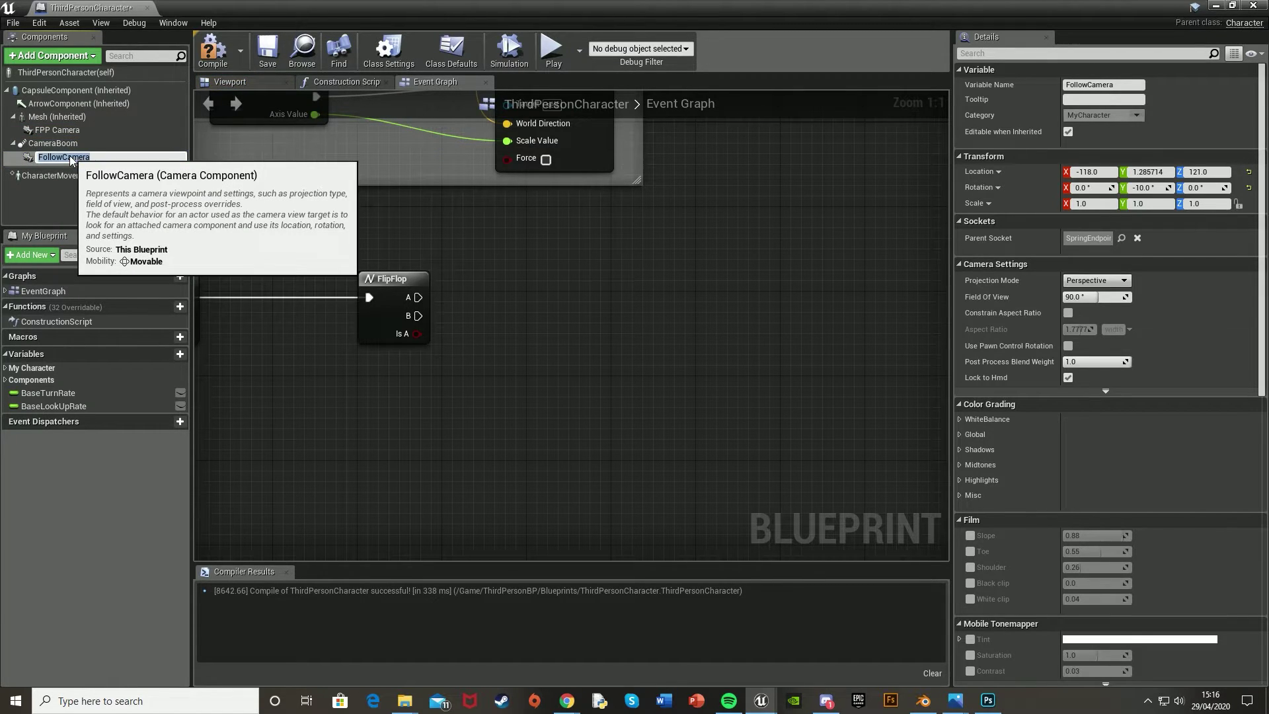
{"action": "type", "text": "TPP P Came"}
{"action": "key", "text": "Return"}
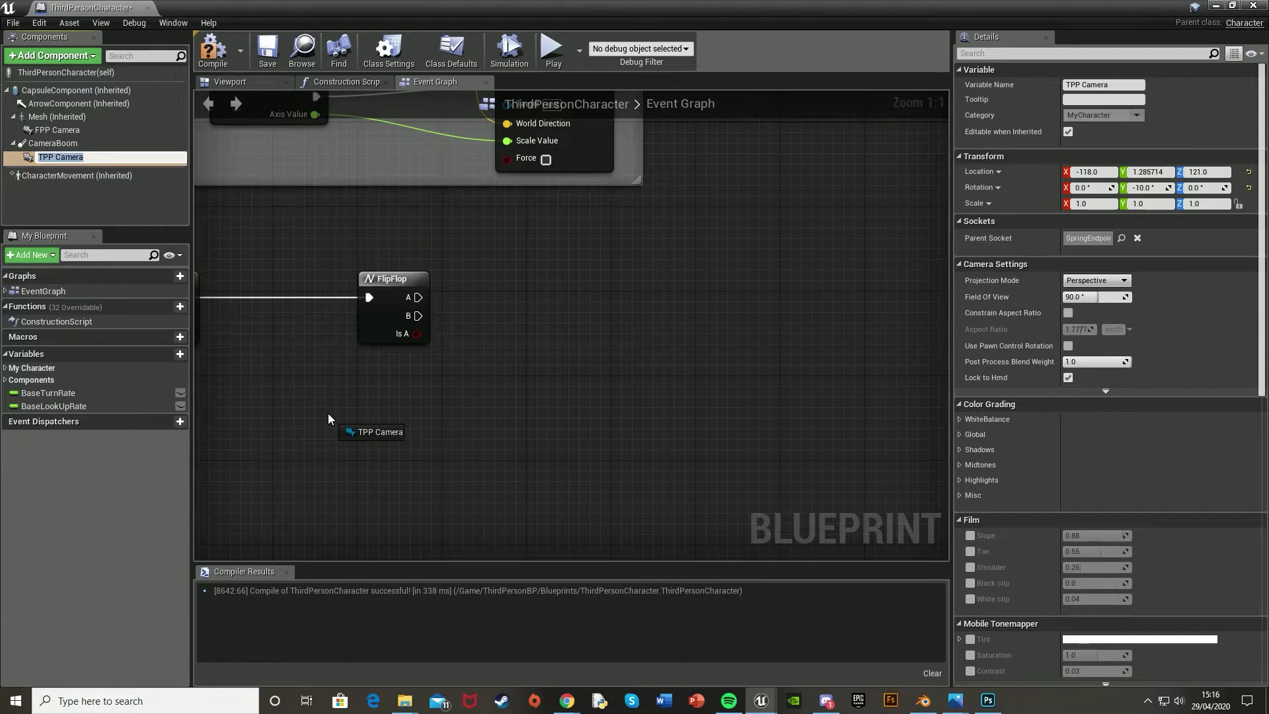
Add TPP and FPP Camera references and a Set Active node that turns the FPP Camera on
{"action": "left_click_drag", "start_coordinate": [59, 155], "coordinate": [332, 417]}
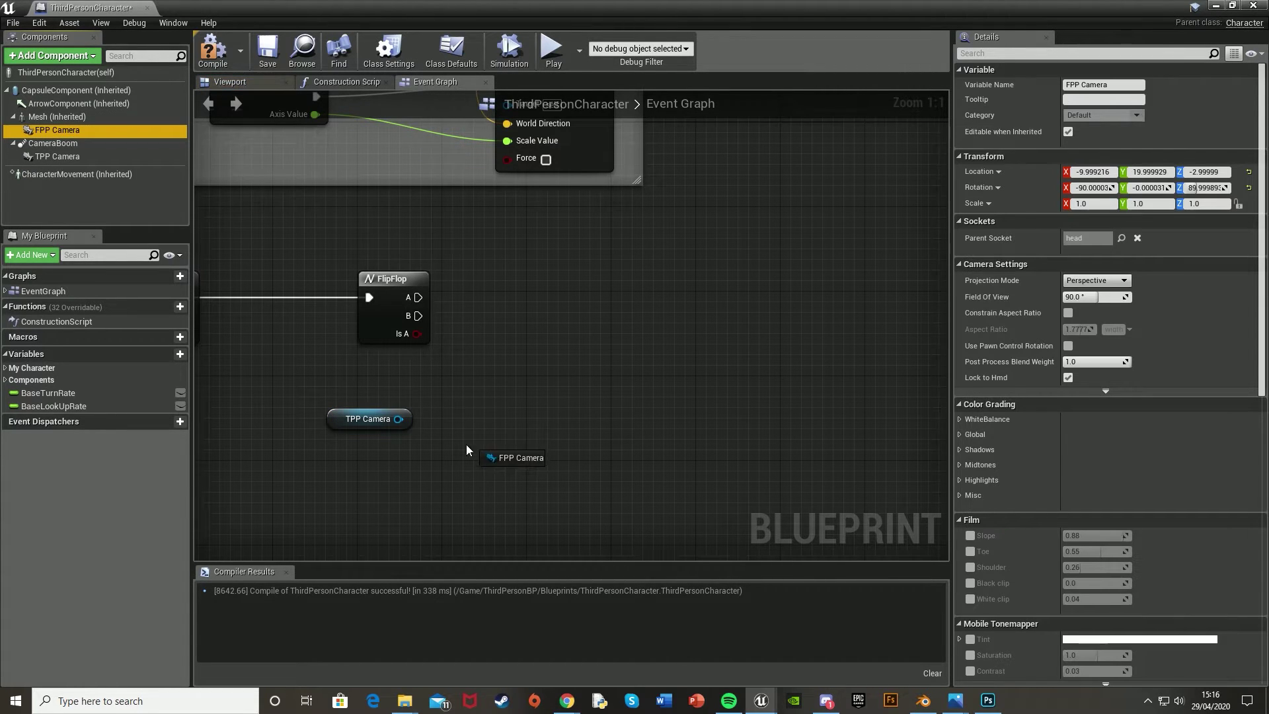
{"action": "mouse_move", "coordinate": [466, 449]}
{"action": "left_mouse_down"}
{"action": "mouse_move", "coordinate": [410, 476]}
{"action": "mouse_move", "coordinate": [412, 242]}
{"action": "mouse_move", "coordinate": [600, 297]}
{"action": "left_mouse_up"}
{"action": "type", "text": "set active"}
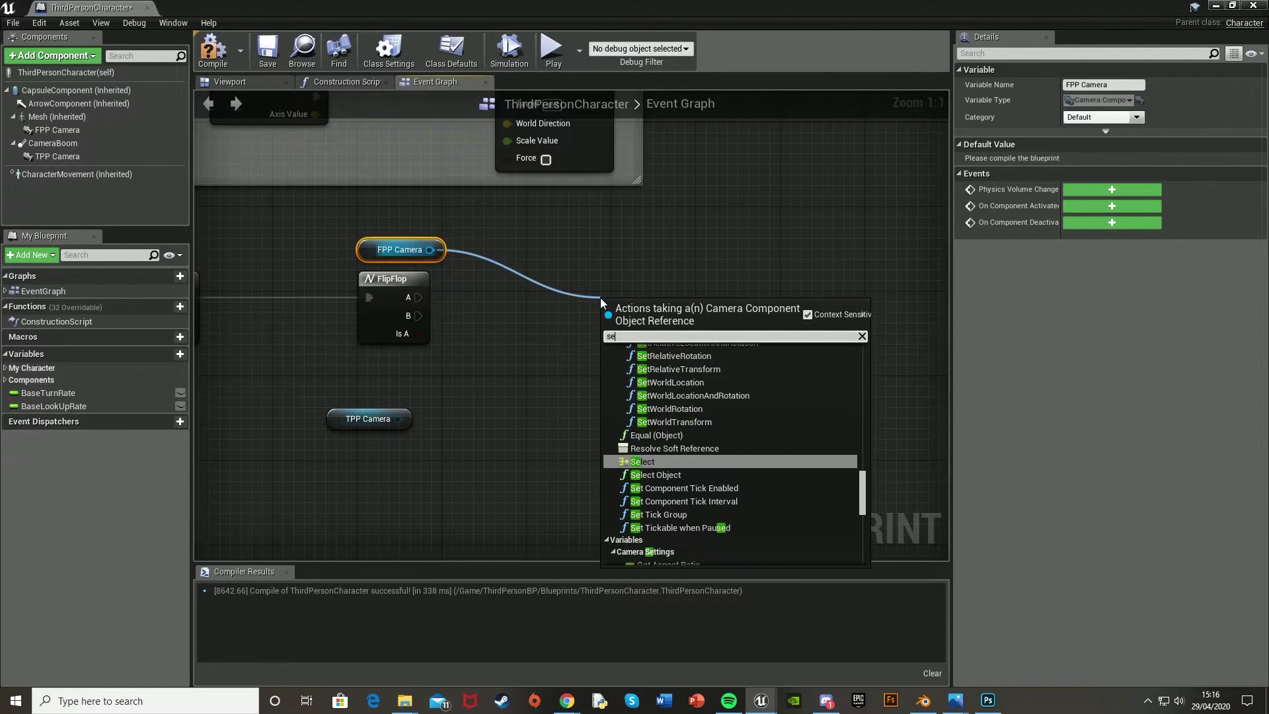
{"action": "key", "text": "Return"}
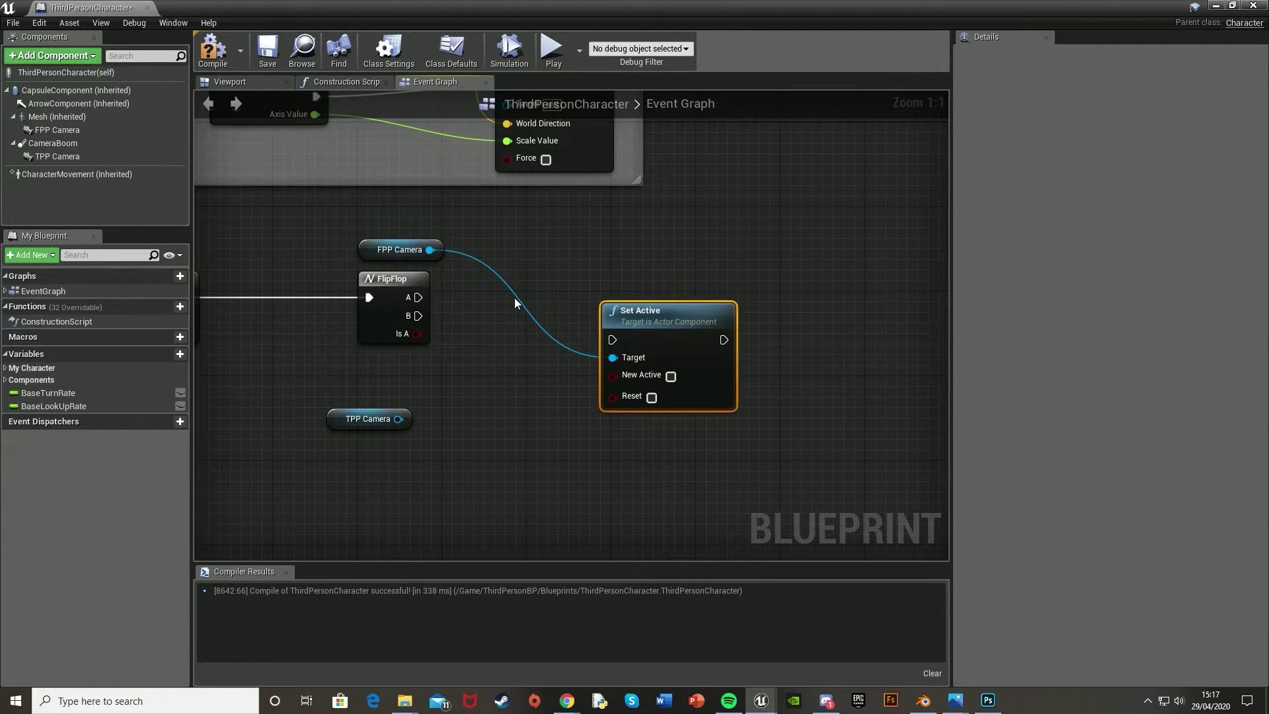
{"action": "left_click_drag", "start_coordinate": [663, 317], "coordinate": [621, 274]}
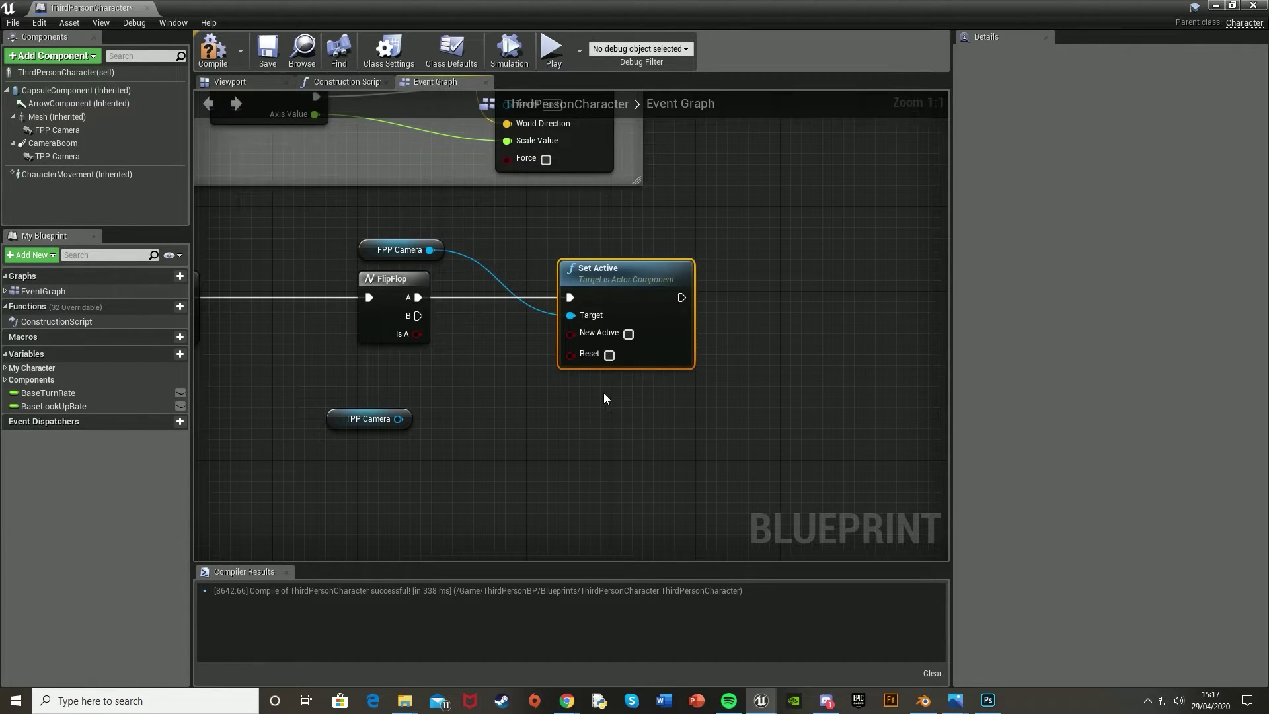
{"action": "left_click", "coordinate": [628, 334]}
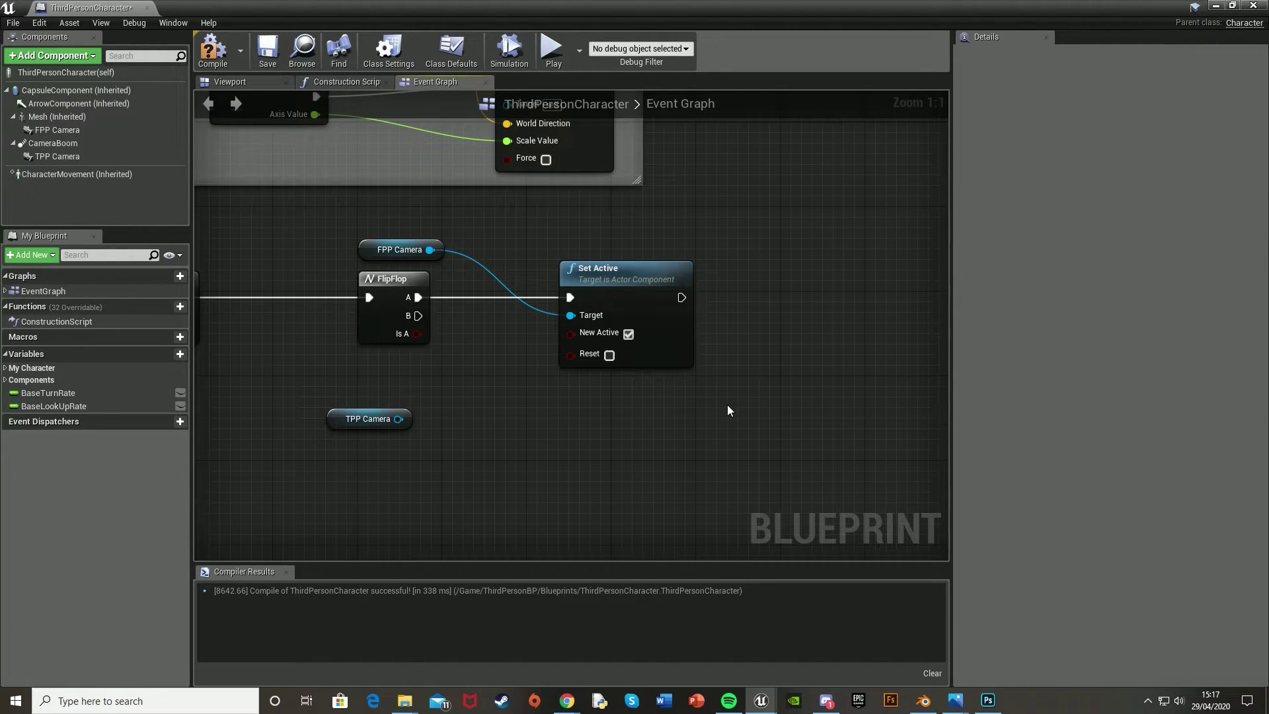
Chain a second Set Active node targeting the TPP Camera after the FPP one
{"action": "right_click_drag", "start_coordinate": [727, 410], "coordinate": [603, 420]}
{"action": "mouse_move", "coordinate": [217, 435]}
{"action": "left_mouse_down"}
{"action": "mouse_move", "coordinate": [524, 251]}
{"action": "mouse_move", "coordinate": [696, 296]}
{"action": "left_mouse_up"}
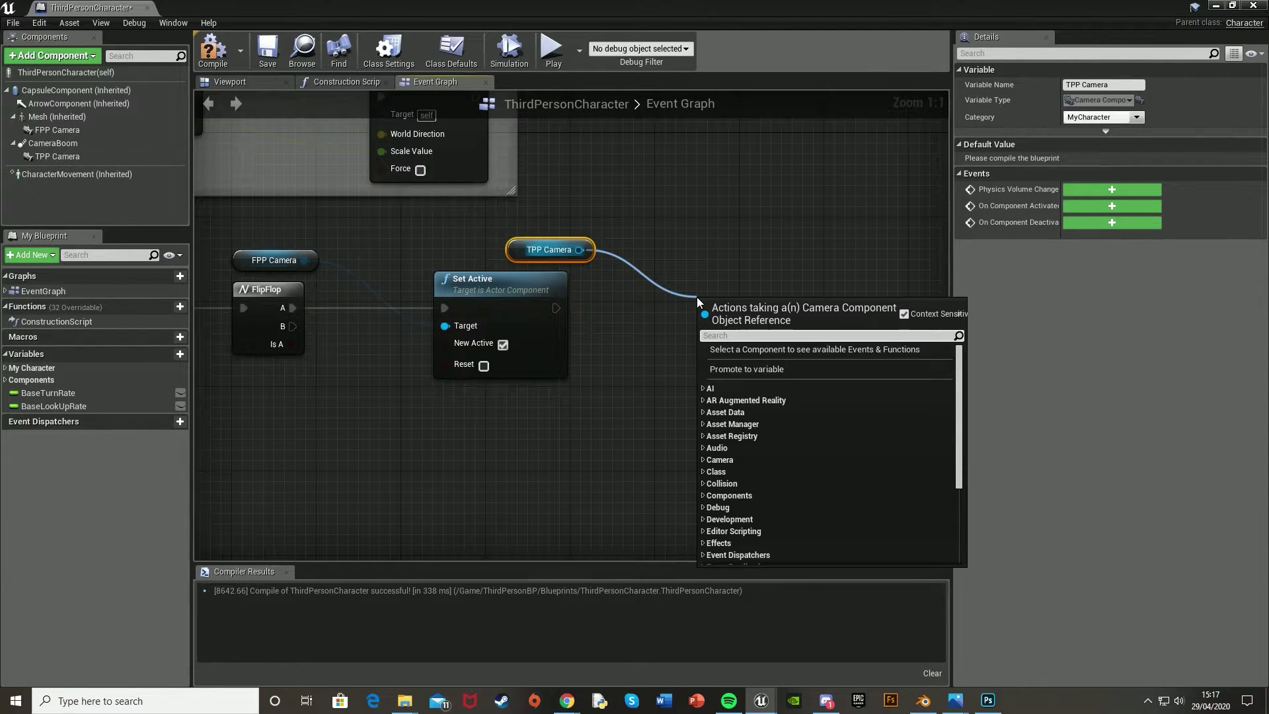
{"action": "type", "text": "set act"}
{"action": "key", "text": "Return"}
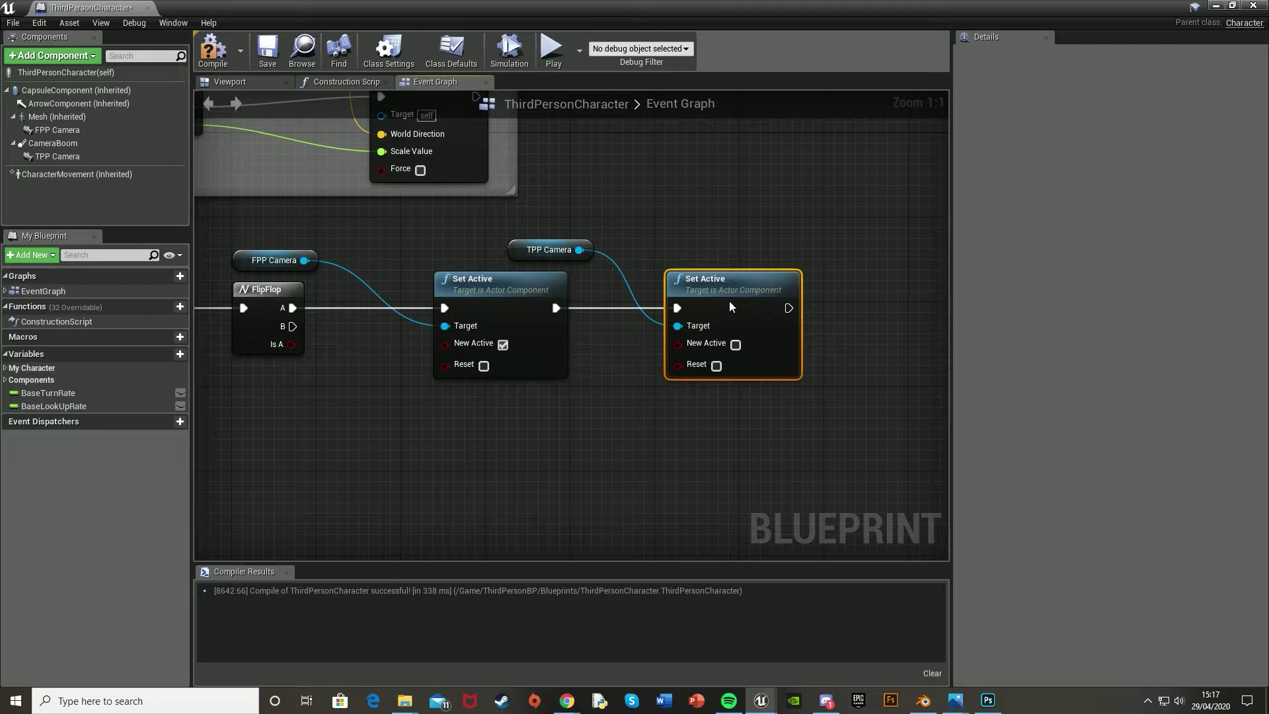
Append a Set Use Controller Rotation Yaw node after the TPP Set Active, then select the whole chain
{"action": "left_click_drag", "start_coordinate": [765, 325], "coordinate": [733, 304]}
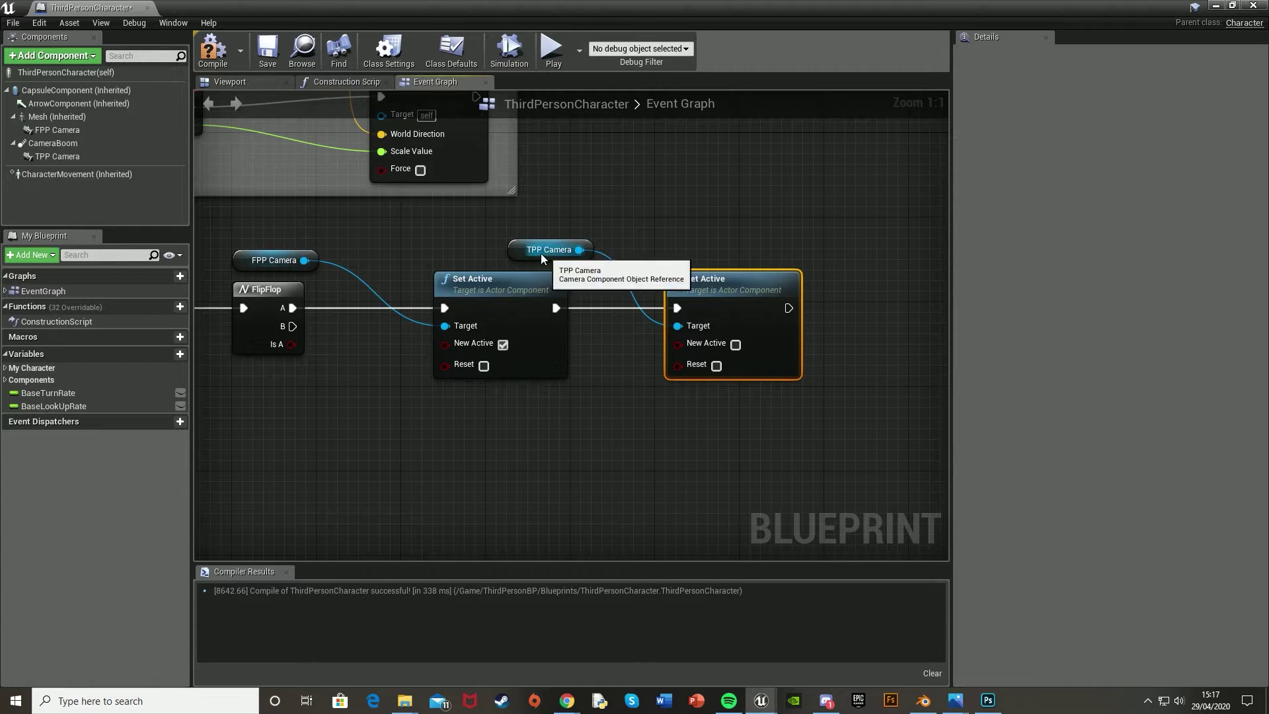
{"action": "left_click_drag", "start_coordinate": [543, 259], "coordinate": [526, 256]}
{"action": "right_click_drag", "start_coordinate": [790, 316], "coordinate": [621, 298]}
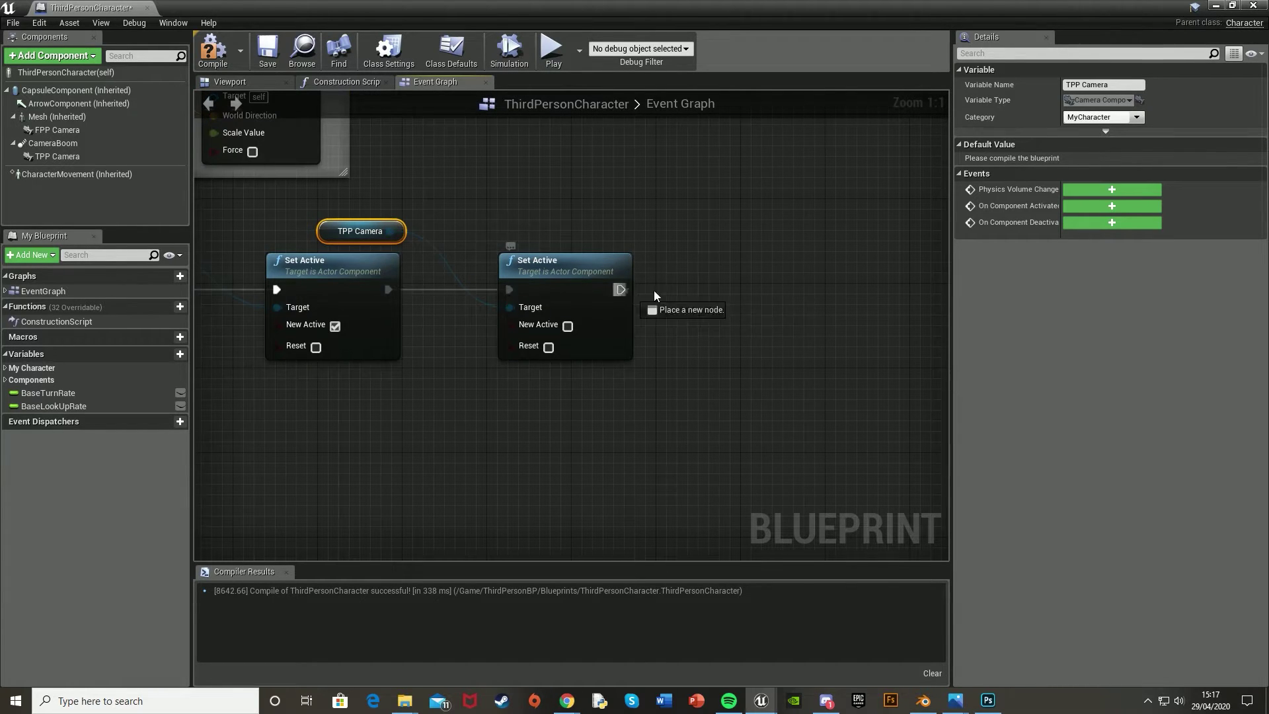
{"action": "left_click_drag", "start_coordinate": [653, 291], "coordinate": [749, 290]}
{"action": "type", "text": "set"}
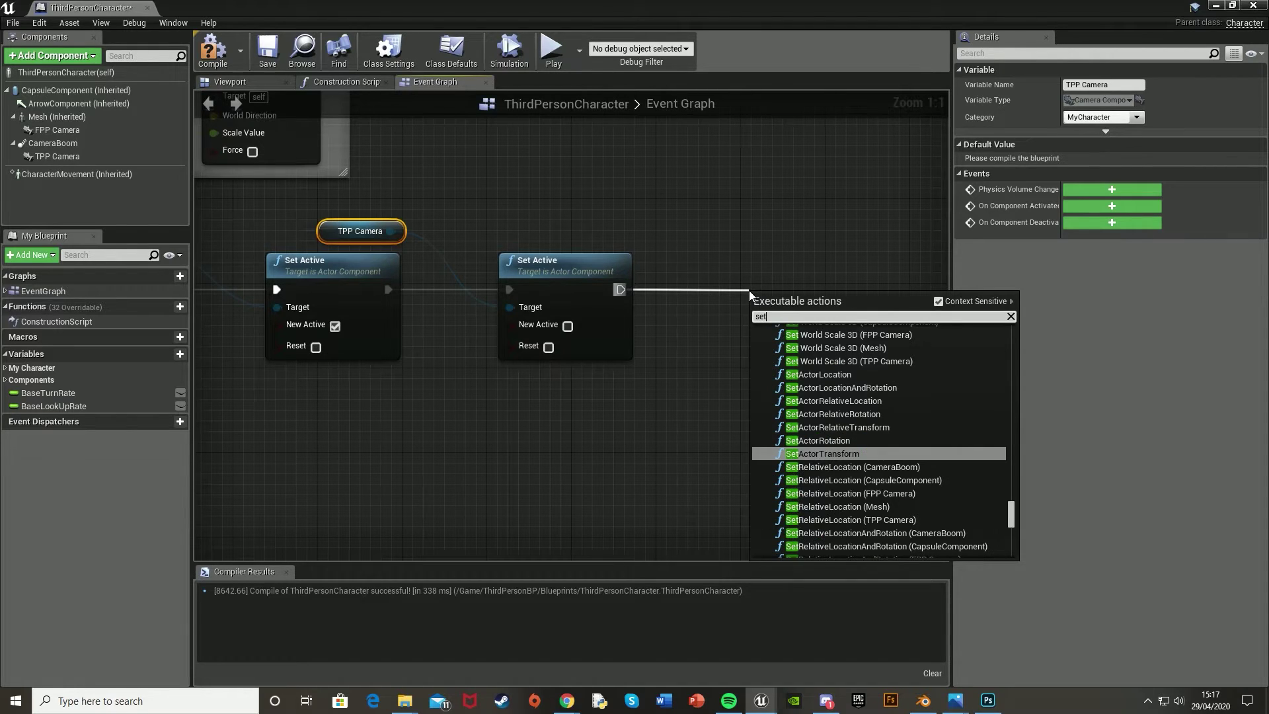
{"action": "type", "text": " use com"}
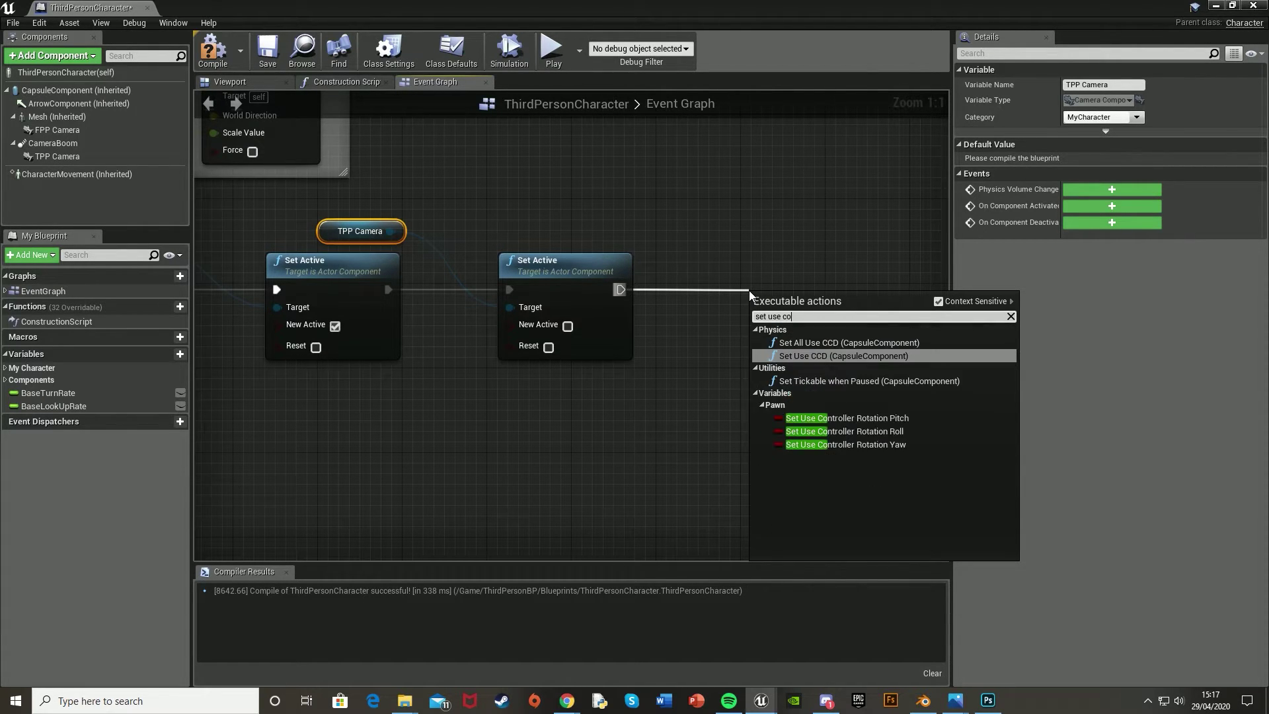
{"action": "key", "text": "BackSpace"}
{"action": "left_click", "coordinate": [861, 443]}
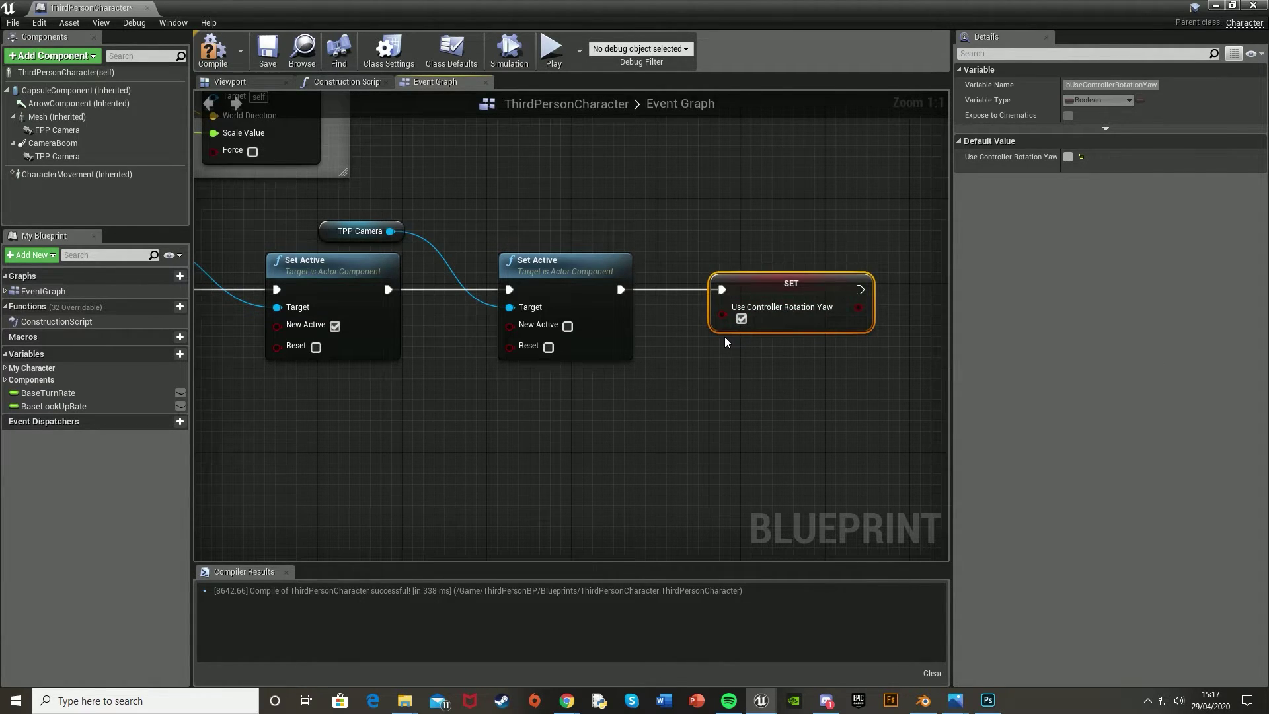
{"action": "right_click_drag", "start_coordinate": [724, 324], "coordinate": [892, 327]}
{"action": "scroll", "coordinate": [571, 399], "scroll_direction": "down", "scroll_amount": 1}
{"action": "left_click_drag", "start_coordinate": [351, 210], "coordinate": [893, 282]}
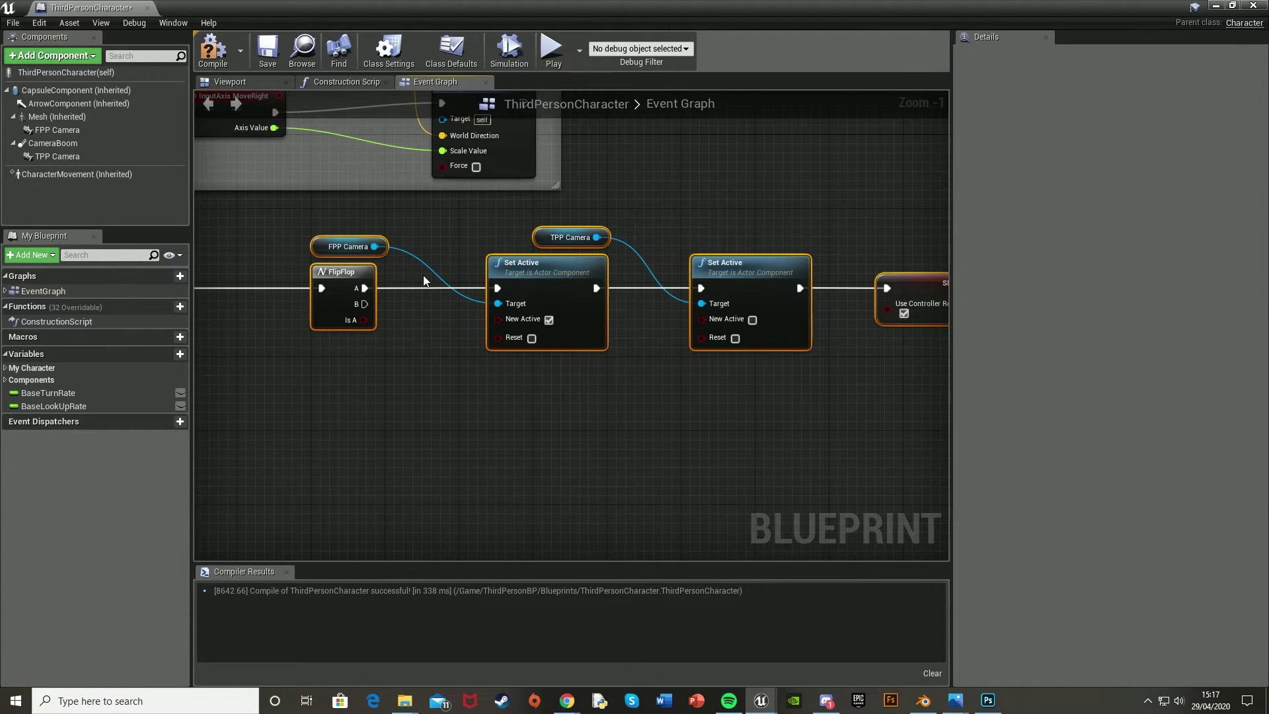
Copy and paste the camera toggle chain below the original
{"action": "left_click", "coordinate": [342, 282], "text": "ctrl"}
{"action": "key", "text": "ctrl+c"}
{"action": "key", "text": "ctrl+v"}
{"action": "left_click_drag", "start_coordinate": [575, 410], "coordinate": [622, 409]}
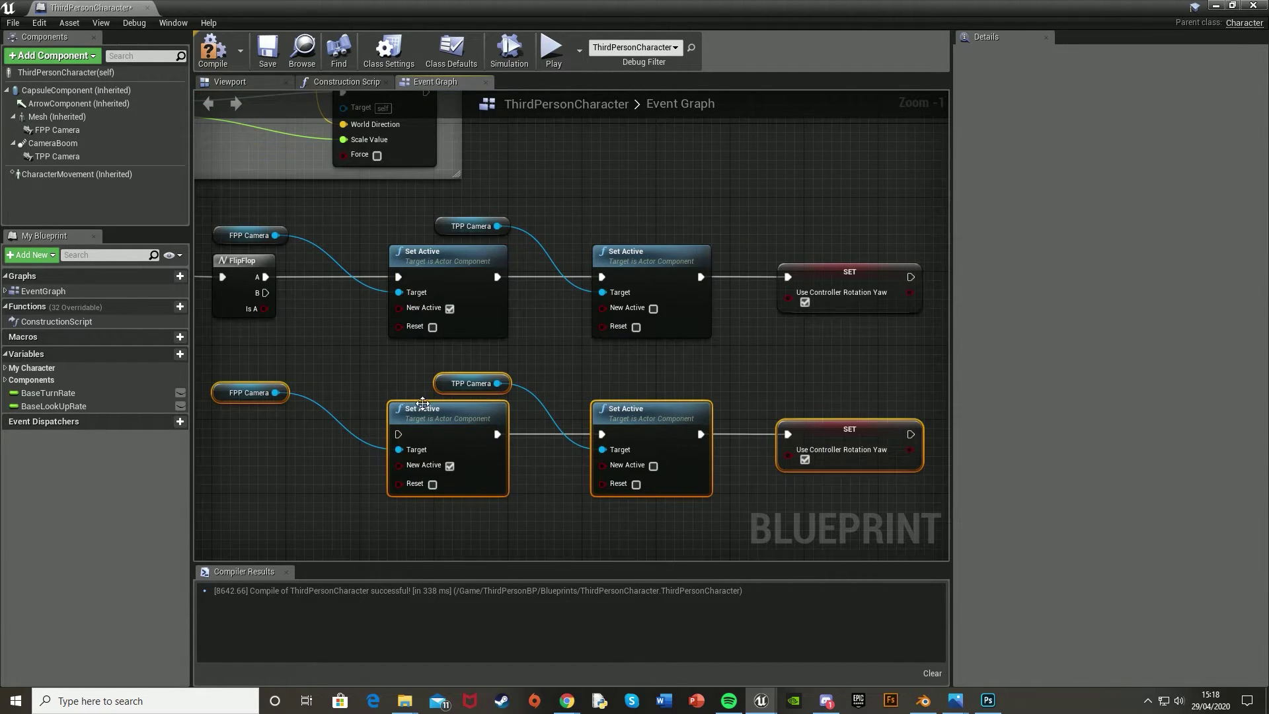
{"action": "left_click", "coordinate": [260, 338]}
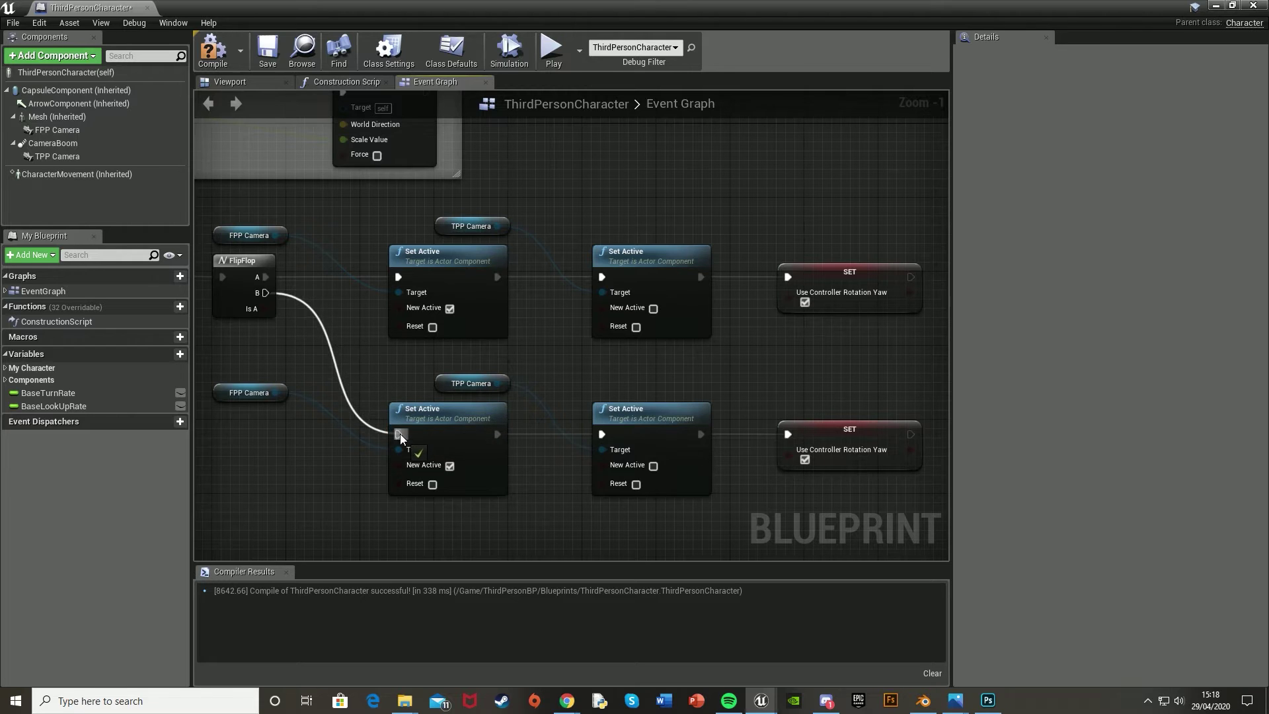
Wire FlipFlop B to the copy: FPP Camera off, TPP Camera on, controller yaw disabled
{"action": "right_click_drag", "start_coordinate": [397, 360], "coordinate": [434, 443]}
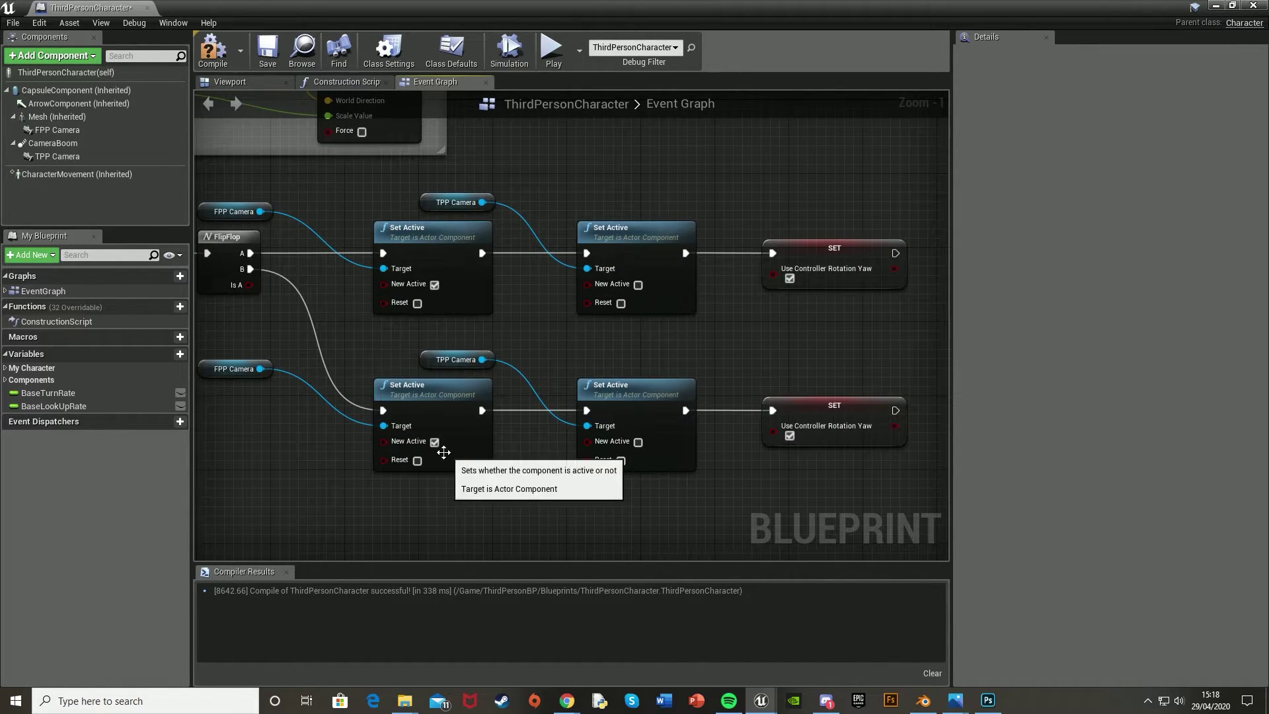
{"action": "left_click", "coordinate": [433, 442]}
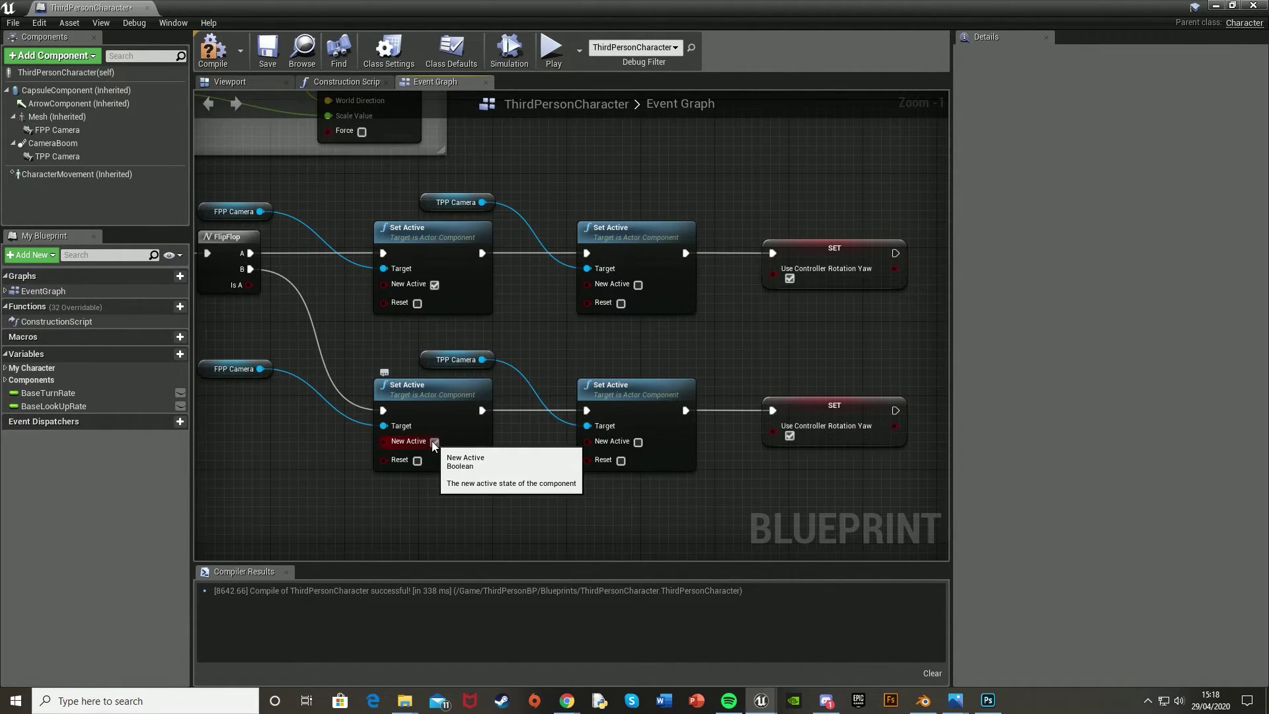
{"action": "left_click", "coordinate": [638, 441]}
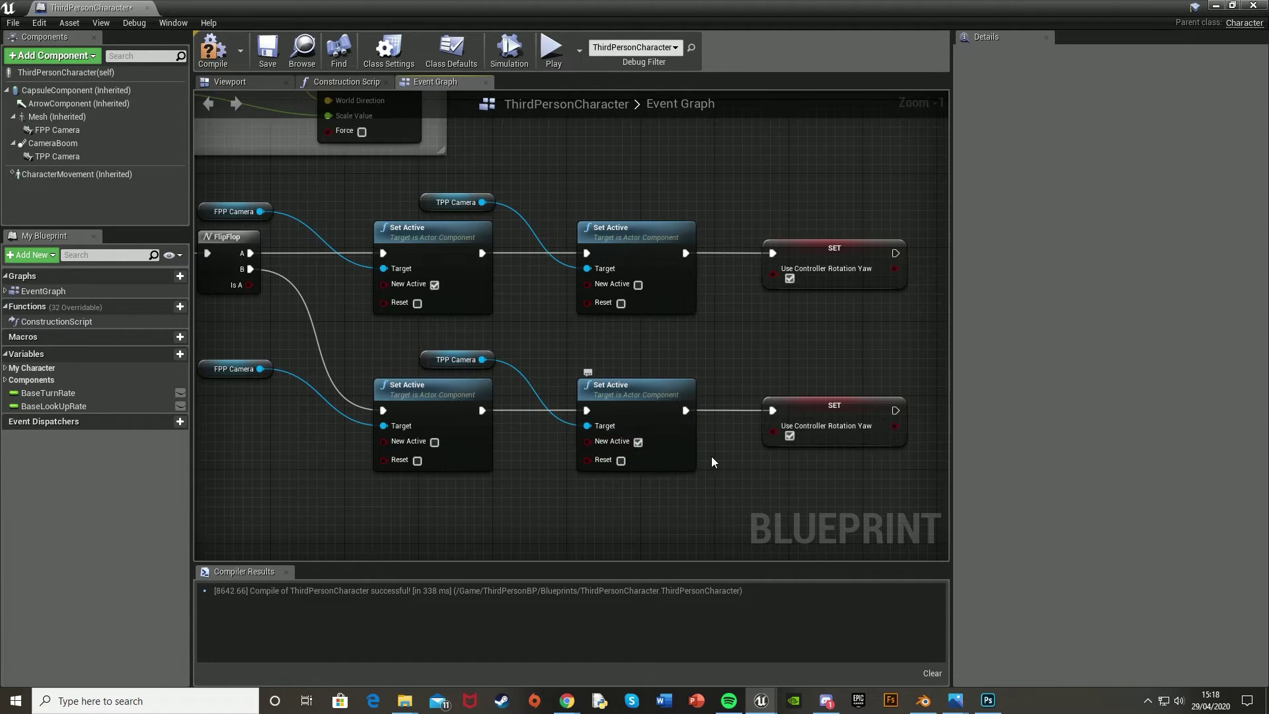
{"action": "left_click", "coordinate": [790, 436]}
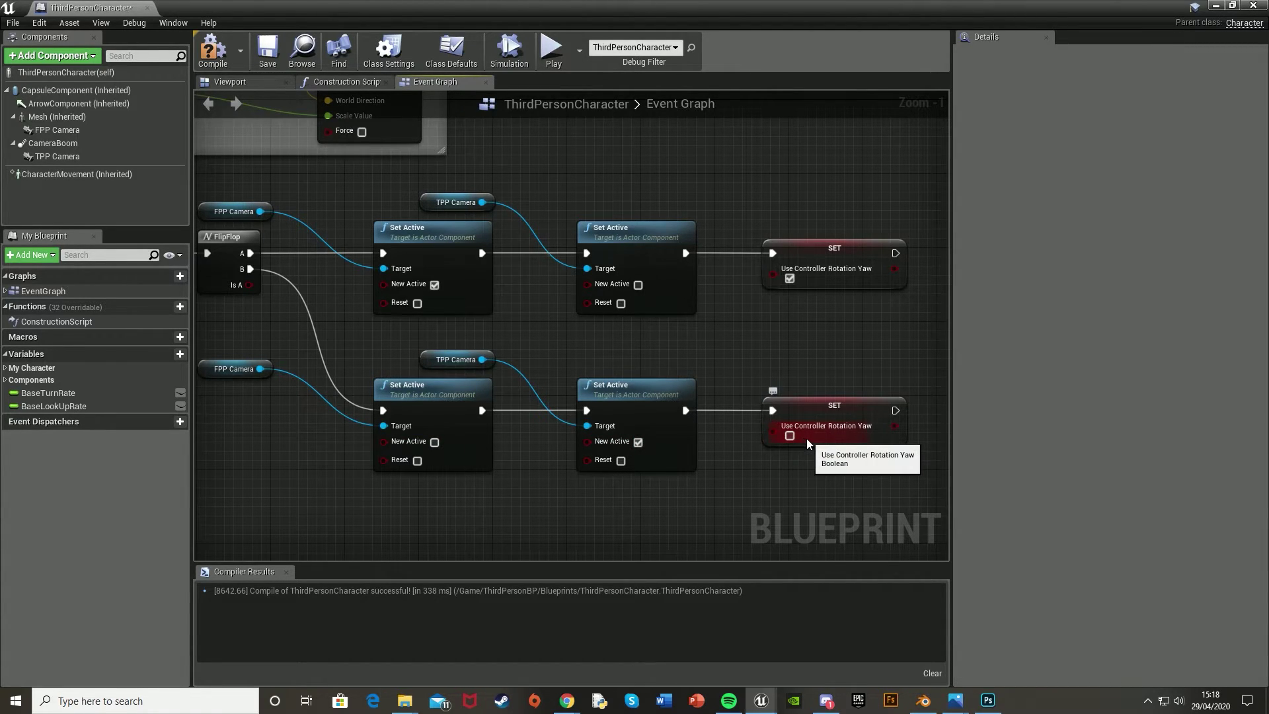
Enable Use Pawn Control Rotation on the FPP Camera and compile the blueprint
{"action": "left_click", "coordinate": [233, 84]}
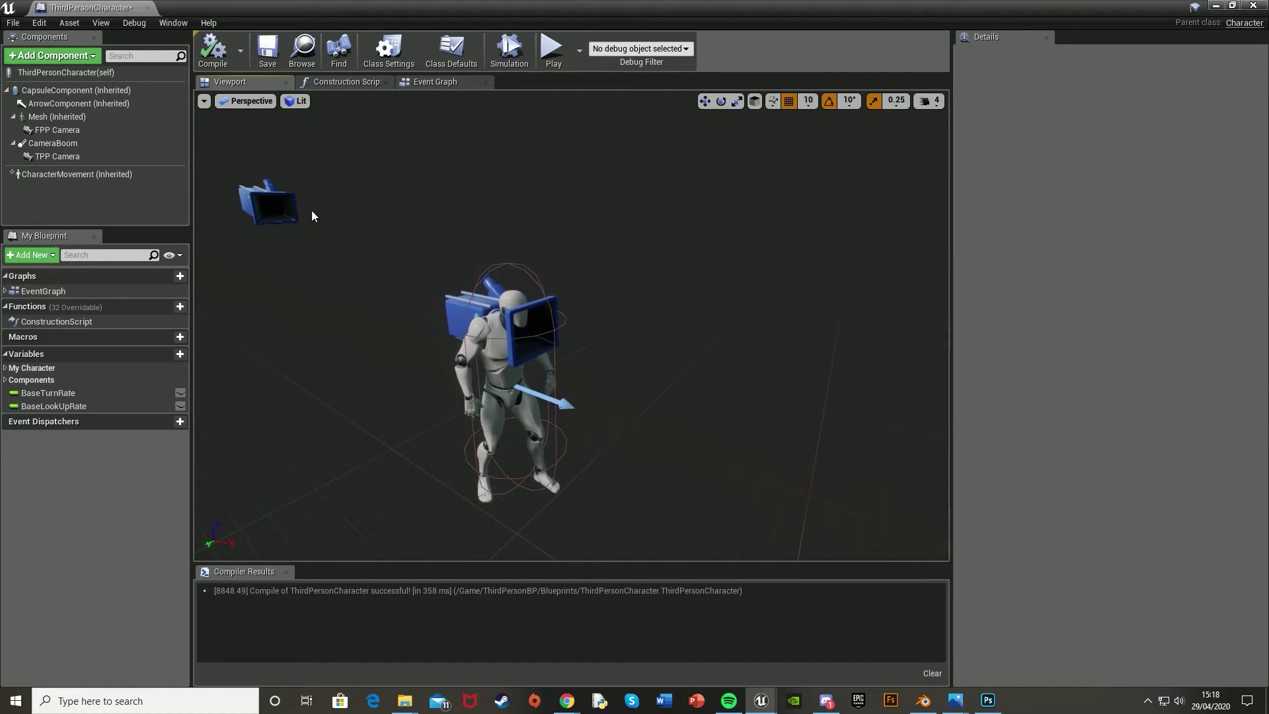
{"action": "left_click", "coordinate": [452, 309]}
{"action": "scroll", "coordinate": [1065, 342], "scroll_direction": "down", "scroll_amount": 1}
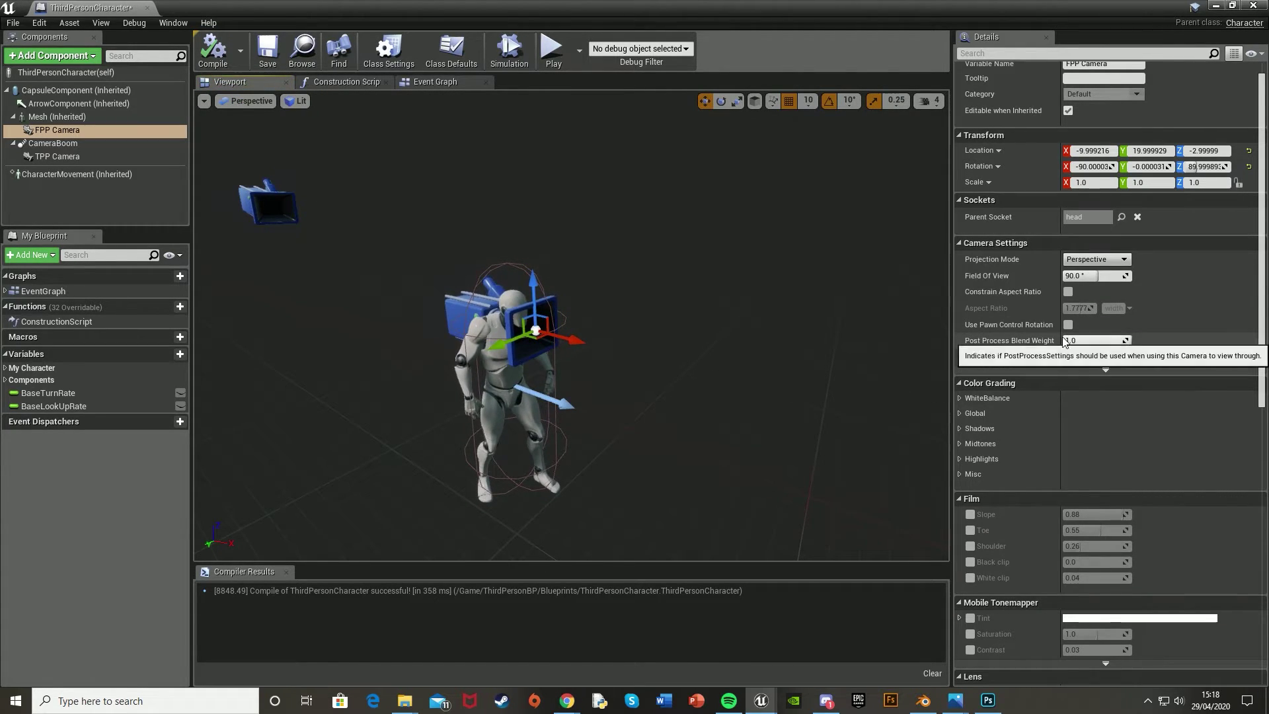
{"action": "left_click", "coordinate": [1067, 325]}
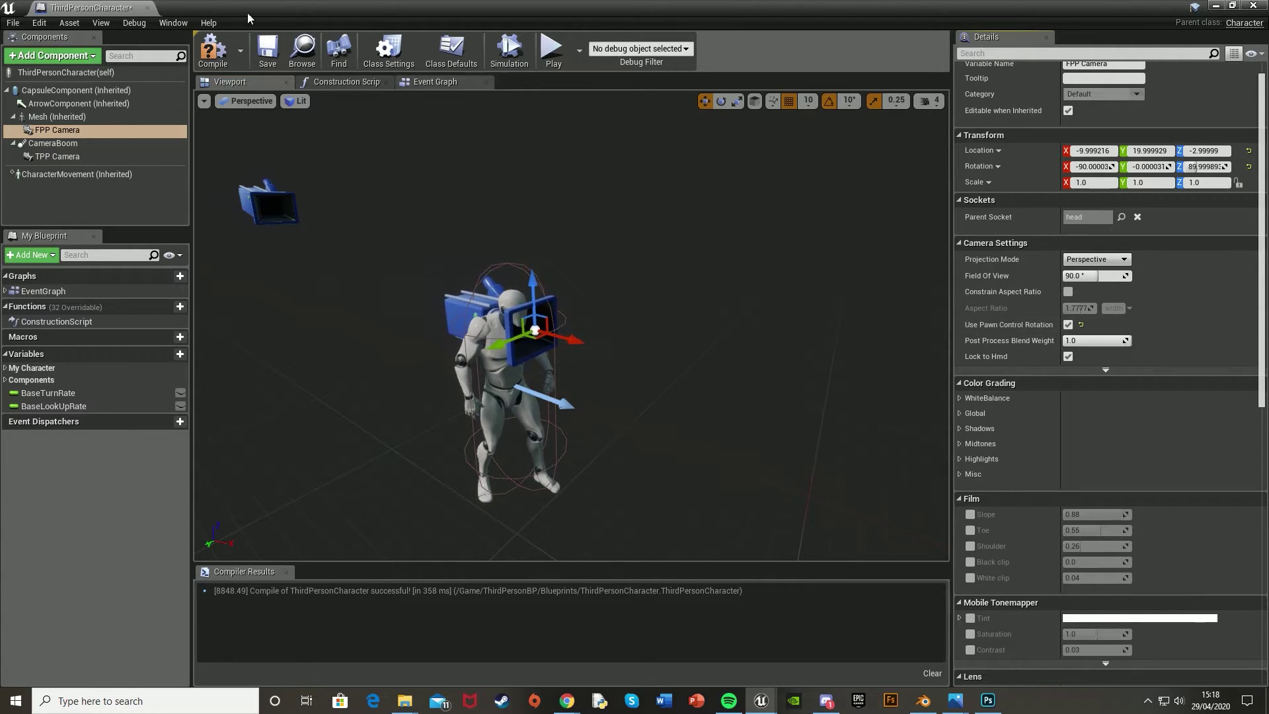
{"action": "left_click", "coordinate": [211, 55]}
Play-test the level, toggling between first- and third-person cameras with V, then stop
{"action": "left_click", "coordinate": [1212, 6]}
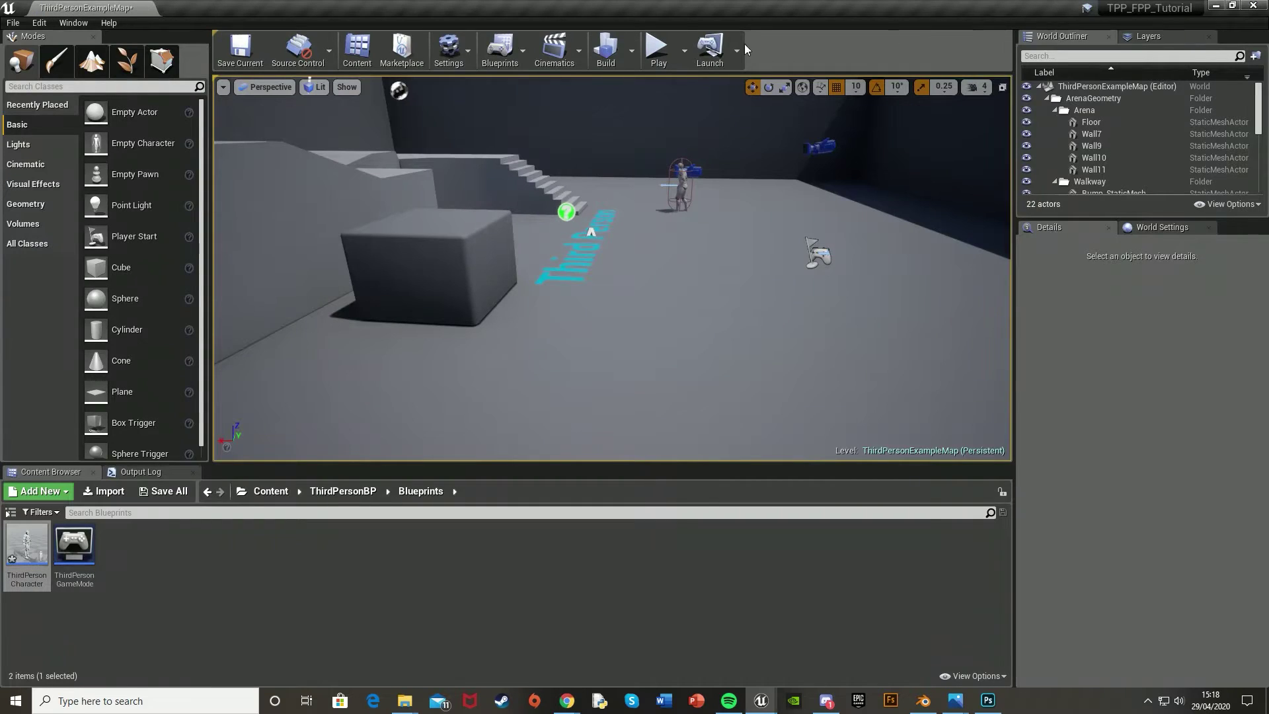
{"action": "left_click", "coordinate": [655, 50]}
{"action": "left_click", "coordinate": [660, 198]}
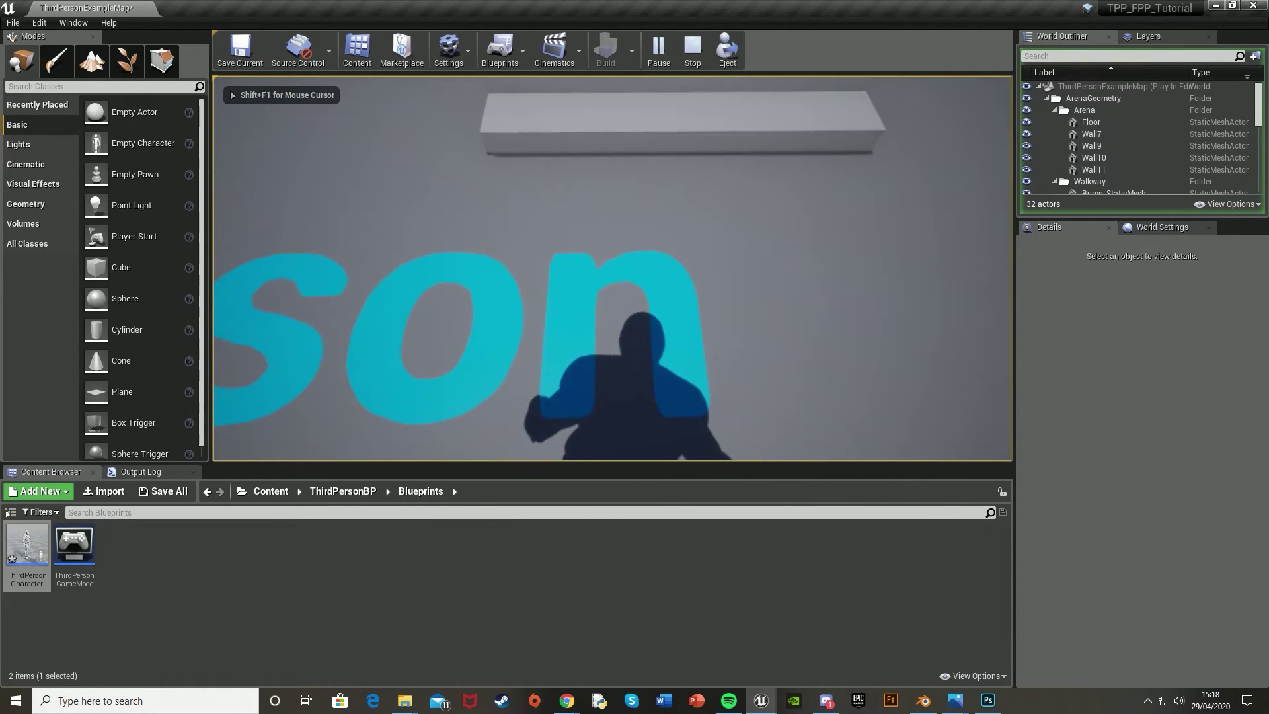
{"action": "key", "text": "w"}
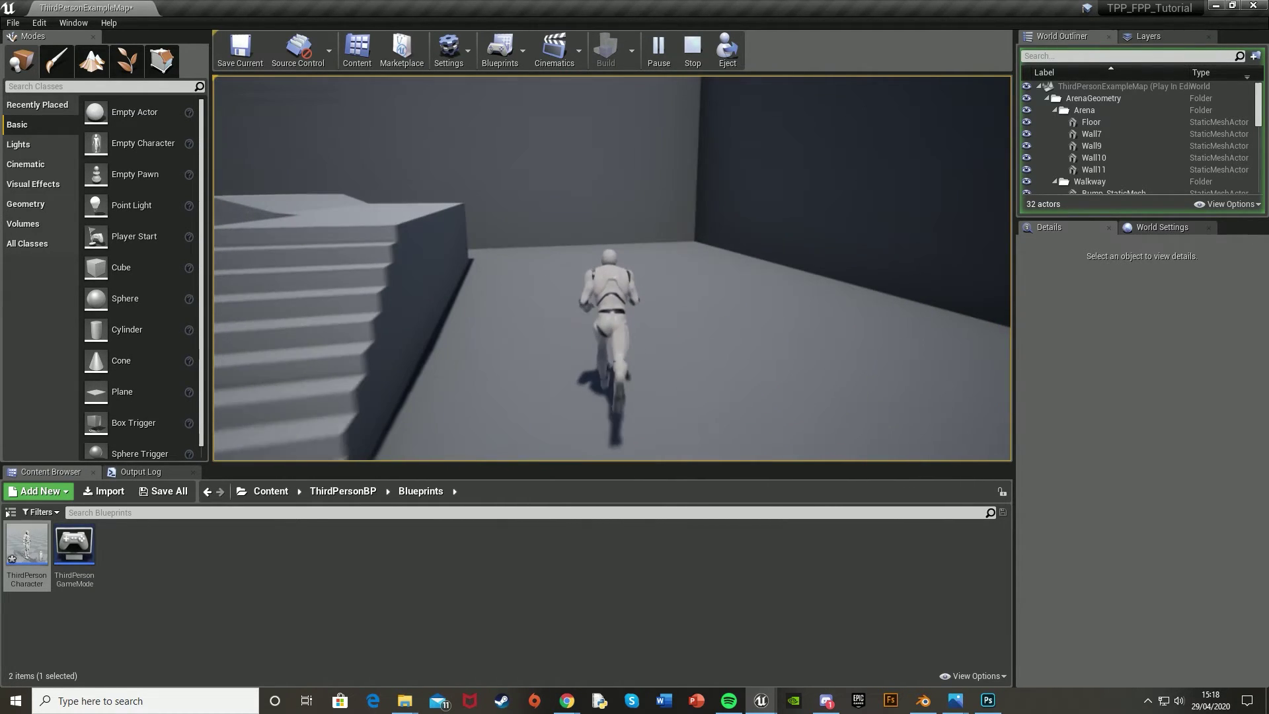
{"action": "key", "text": "v"}
{"action": "key", "text": "v"}
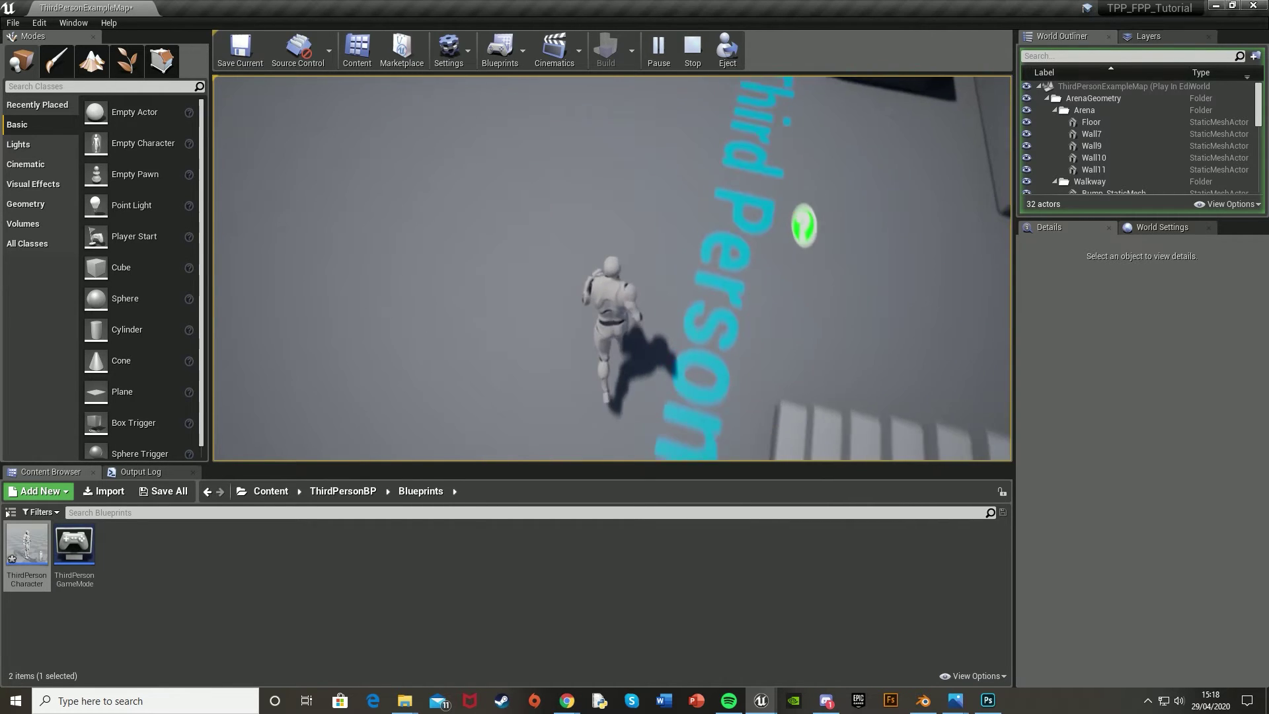
{"action": "key", "text": "v"}
{"action": "key", "text": "v"}
{"action": "key", "text": "v"}
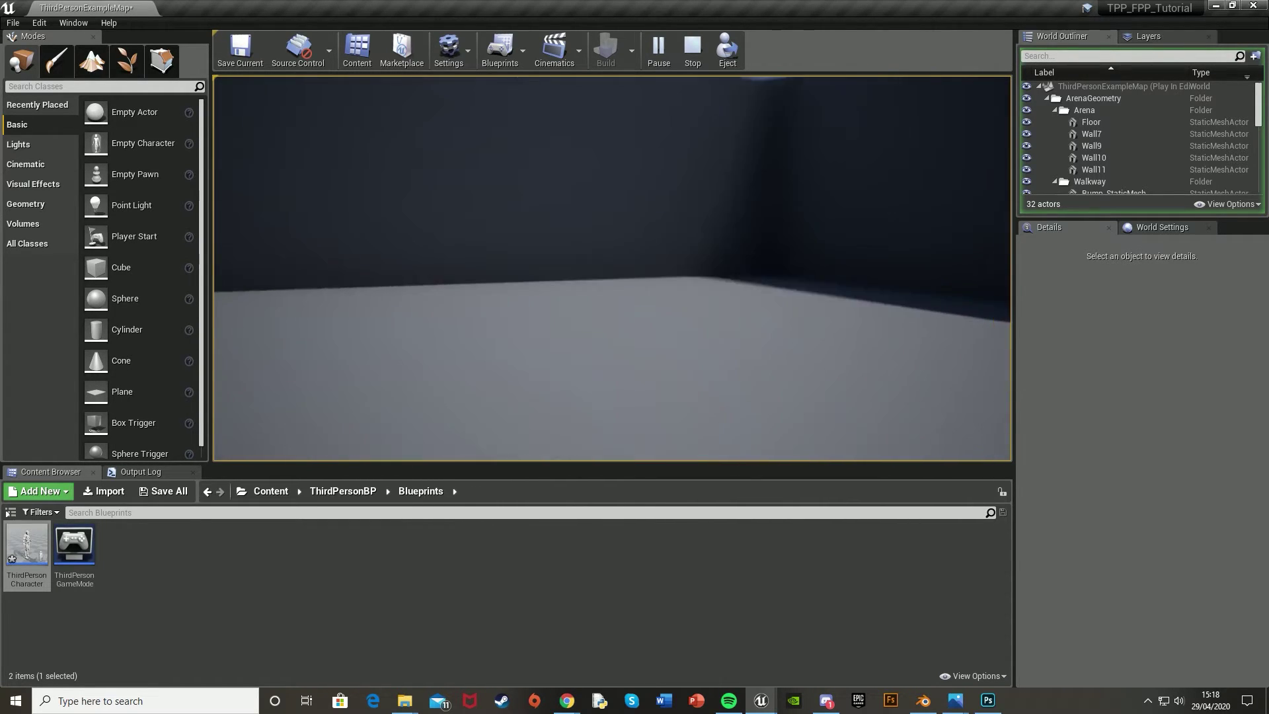
{"action": "key", "text": "v"}
{"action": "key", "text": "v"}
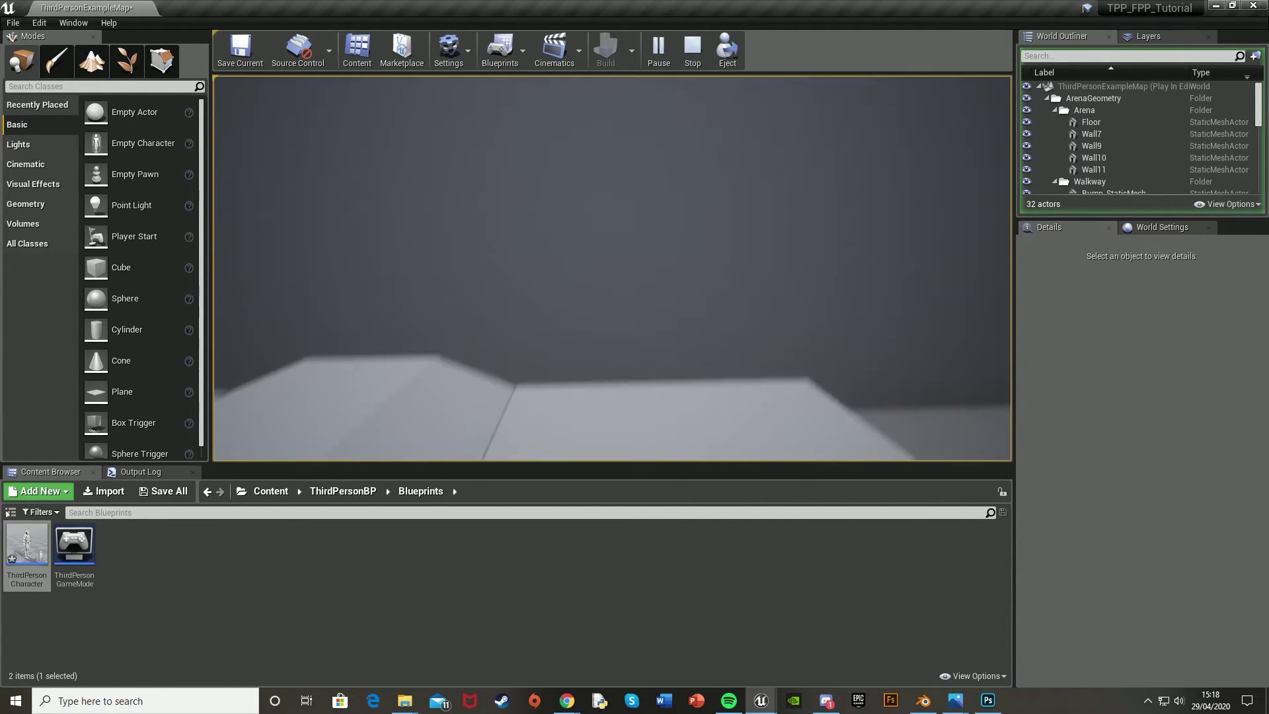
{"action": "key", "text": "v"}
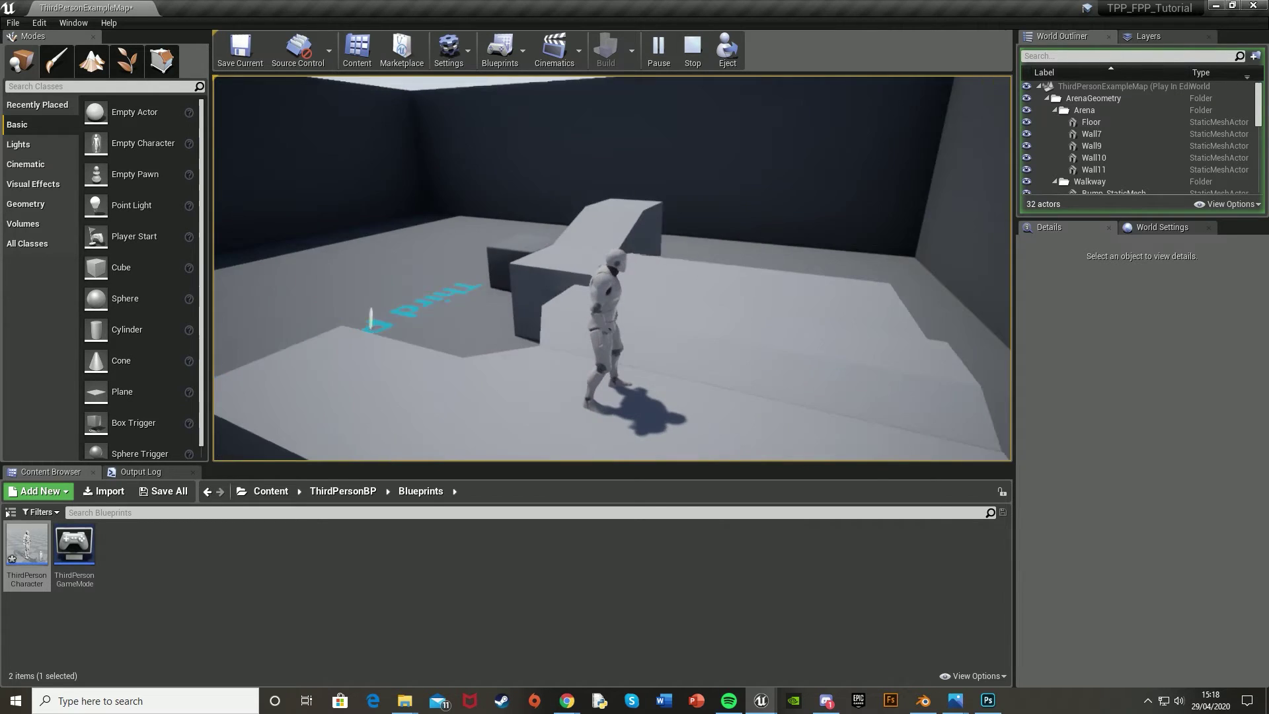
{"action": "key", "text": "v"}
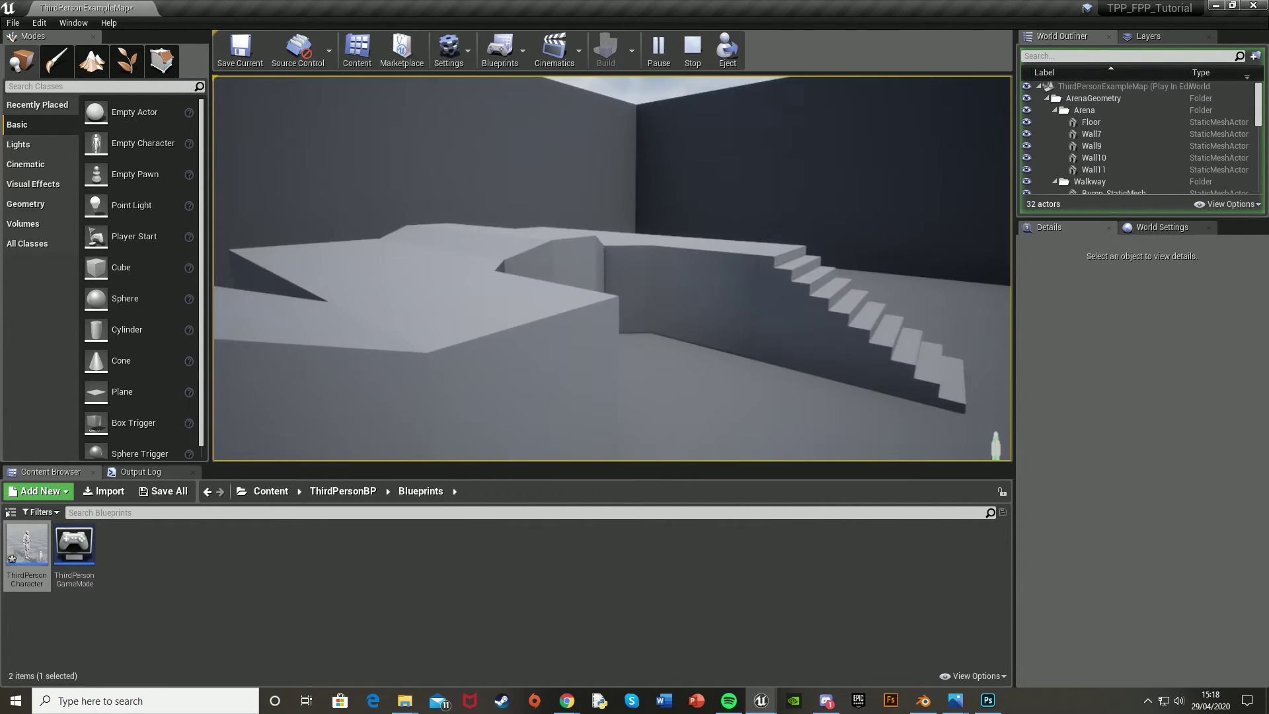
{"action": "key", "text": "v"}
{"action": "key", "text": "v"}
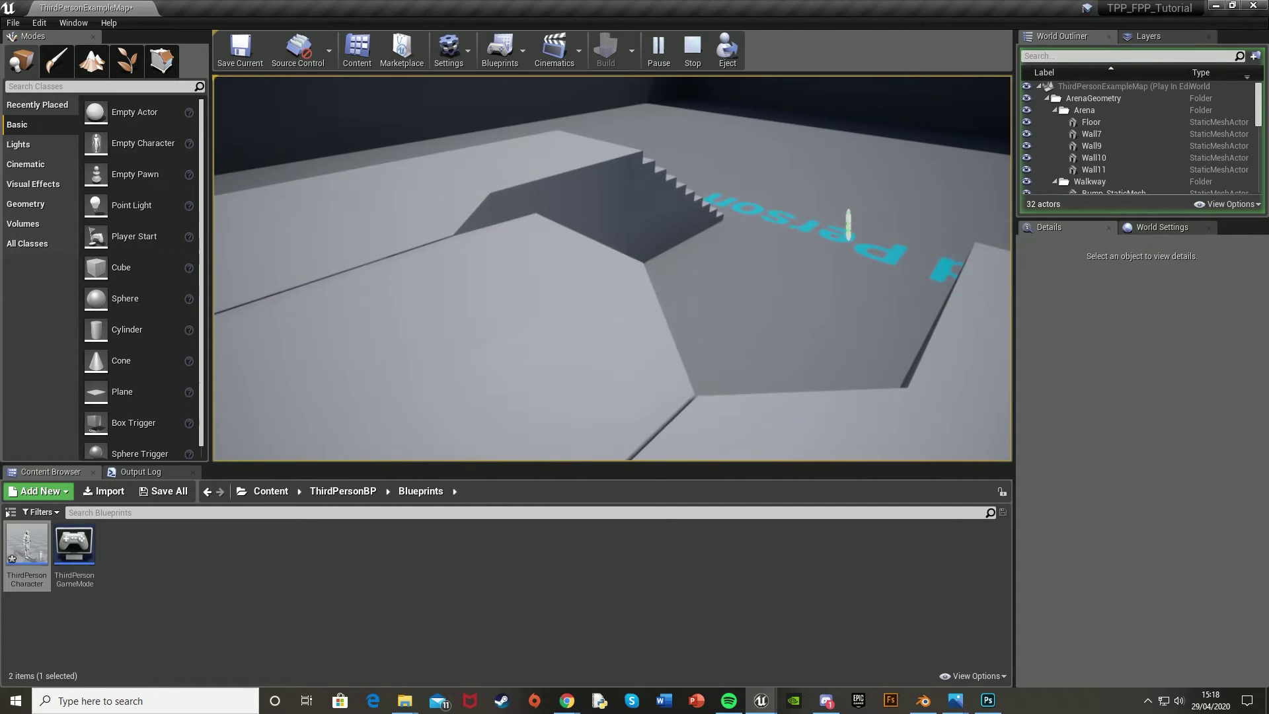
{"action": "key", "text": "v"}
{"action": "key", "text": "v"}
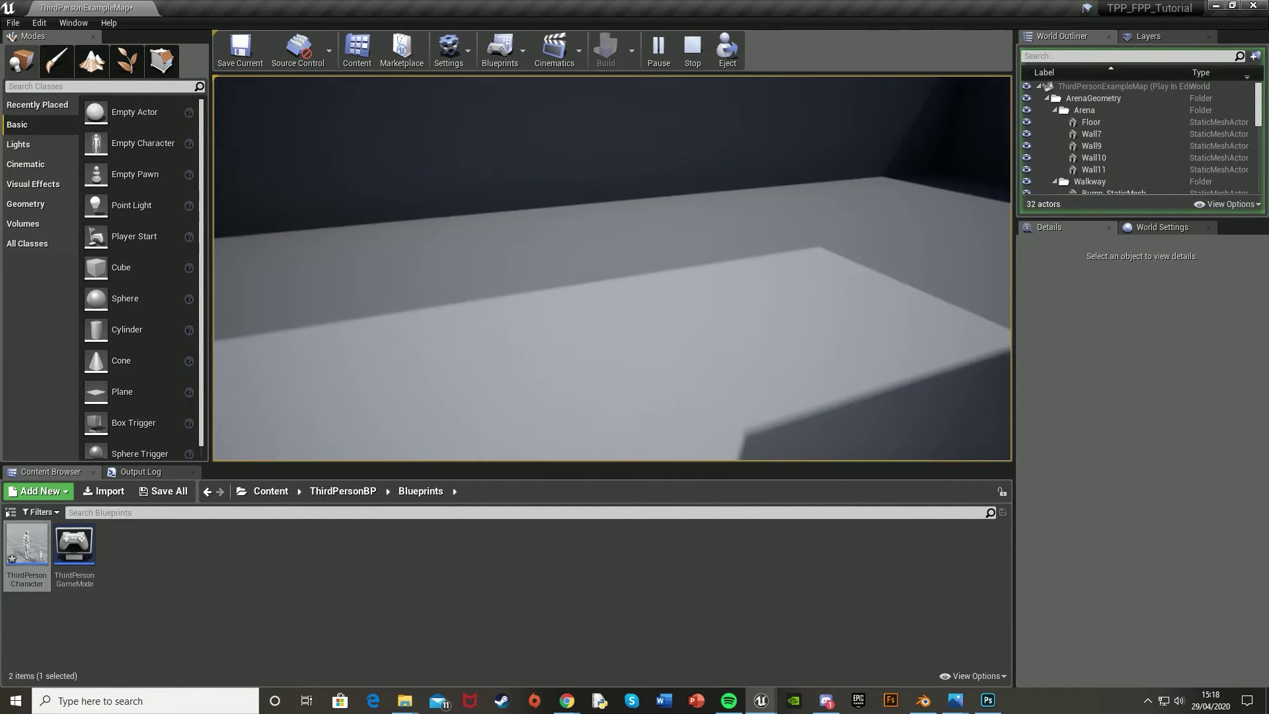
{"action": "key", "text": "Escape"}
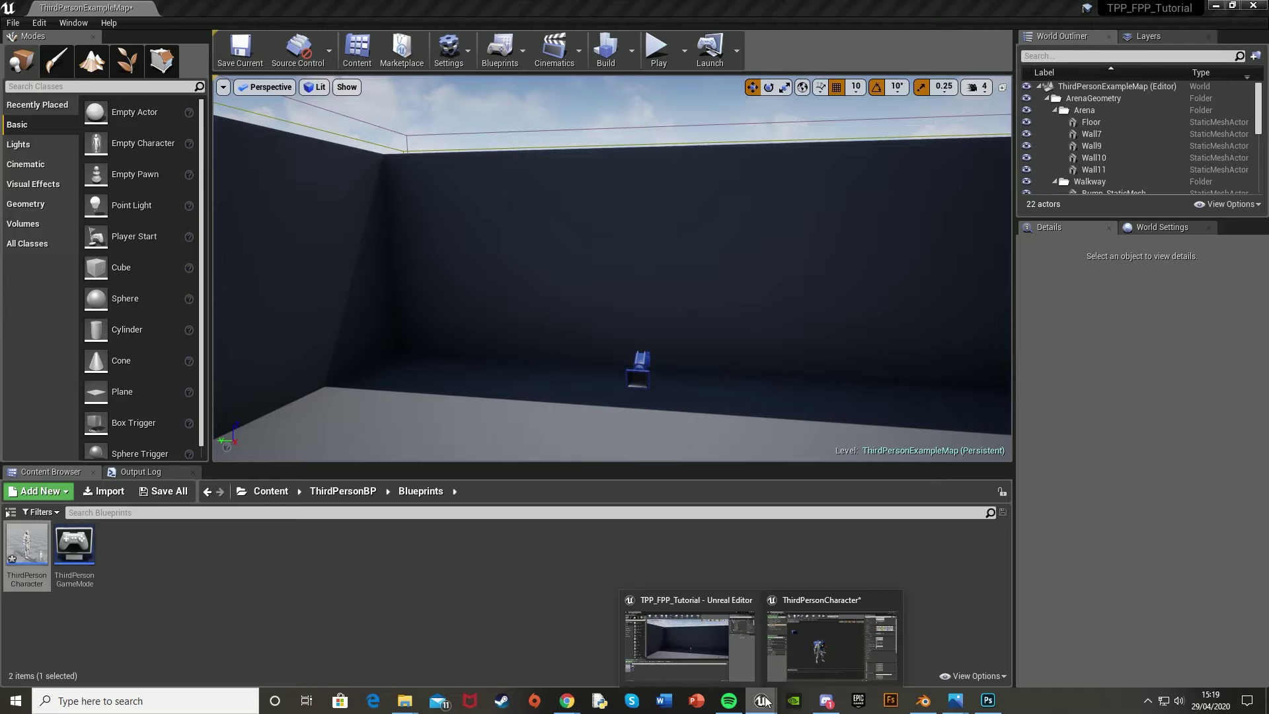
Move the FPP Camera further back along X, to about (-20, 10, -3)
{"action": "key", "text": "alt+Tab"}
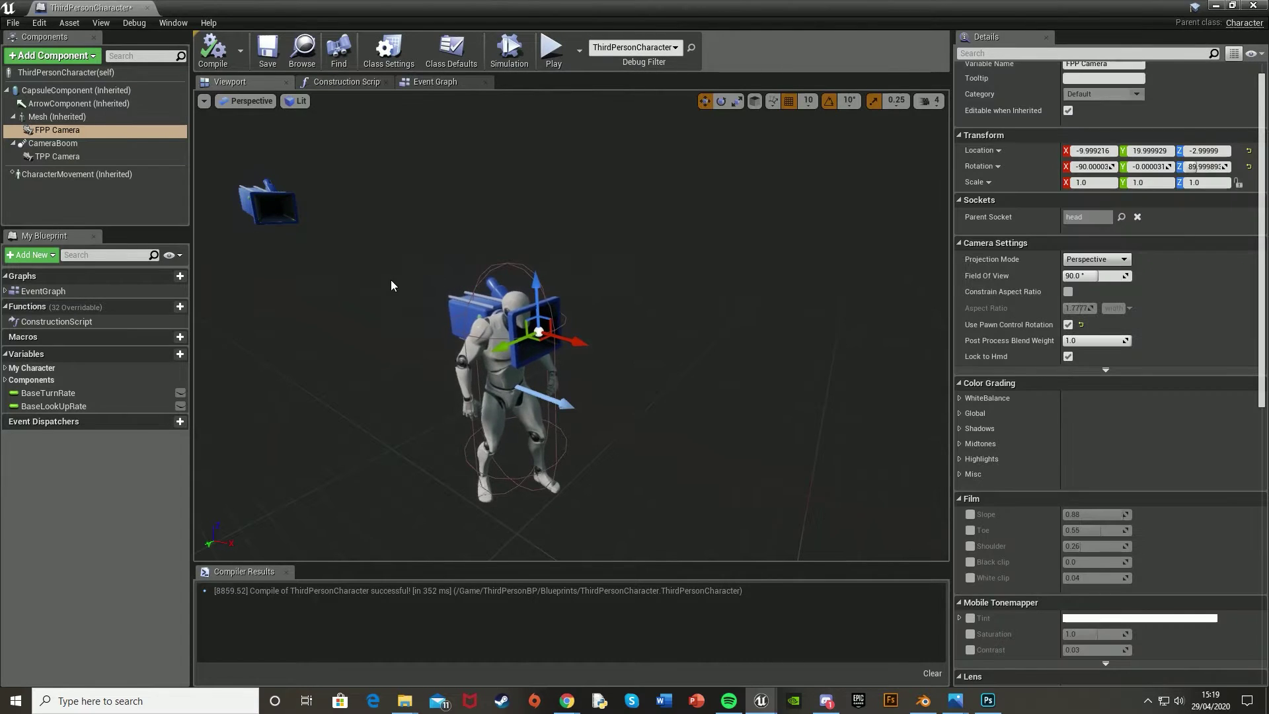
{"action": "left_click_drag", "start_coordinate": [546, 288], "coordinate": [538, 304]}
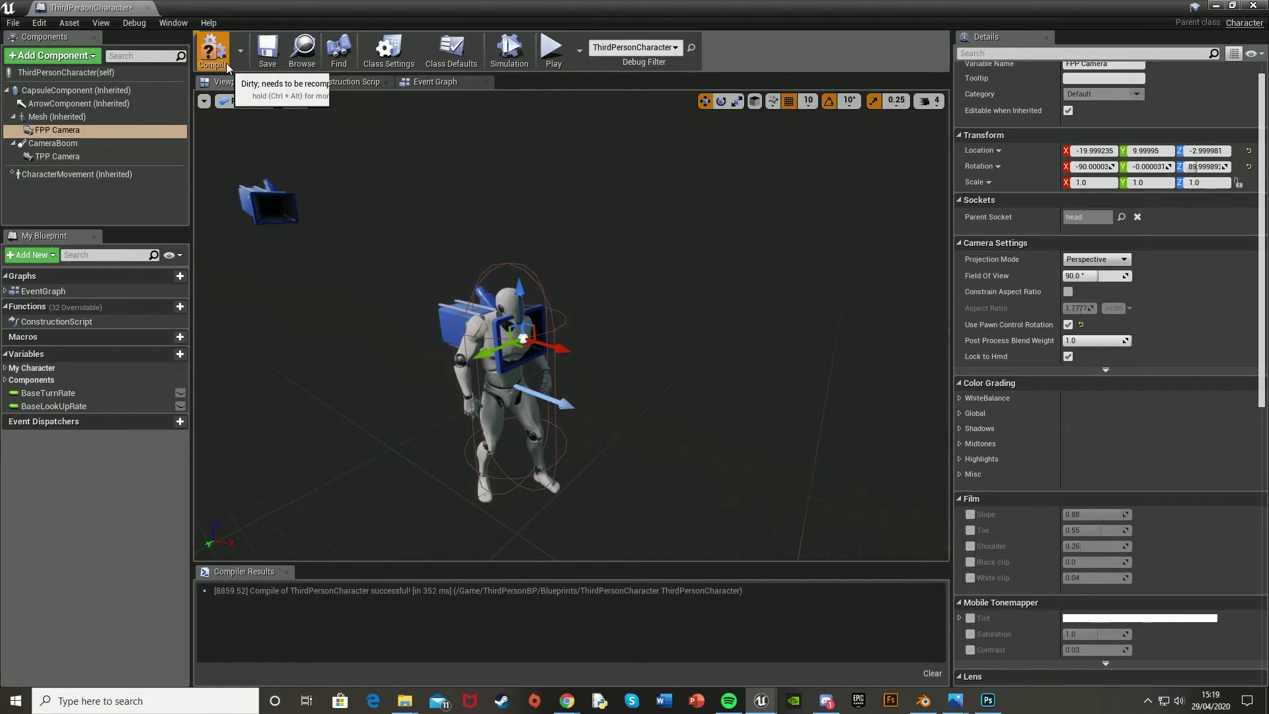
{"action": "key", "text": "alt+Tab"}
Run another brief play test, stop it, and return to the ThirdPersonCharacter editor
{"action": "left_click", "coordinate": [657, 57]}
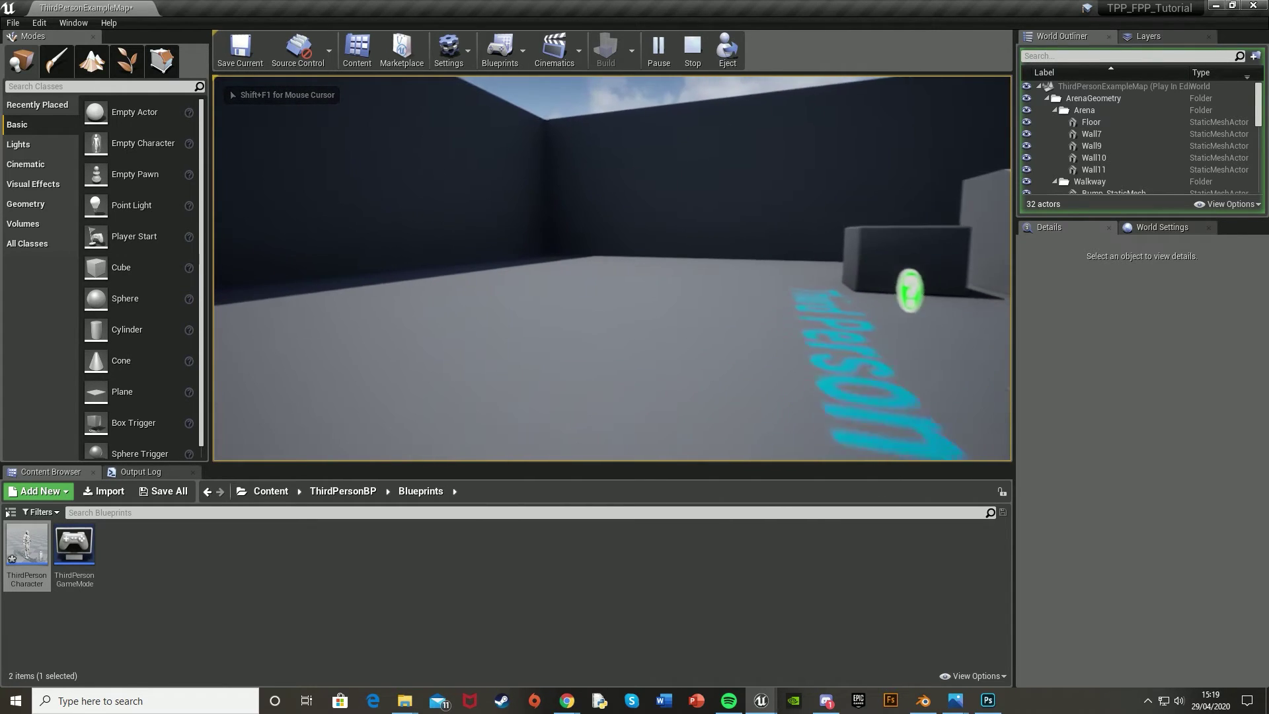
{"action": "key", "text": "Escape"}
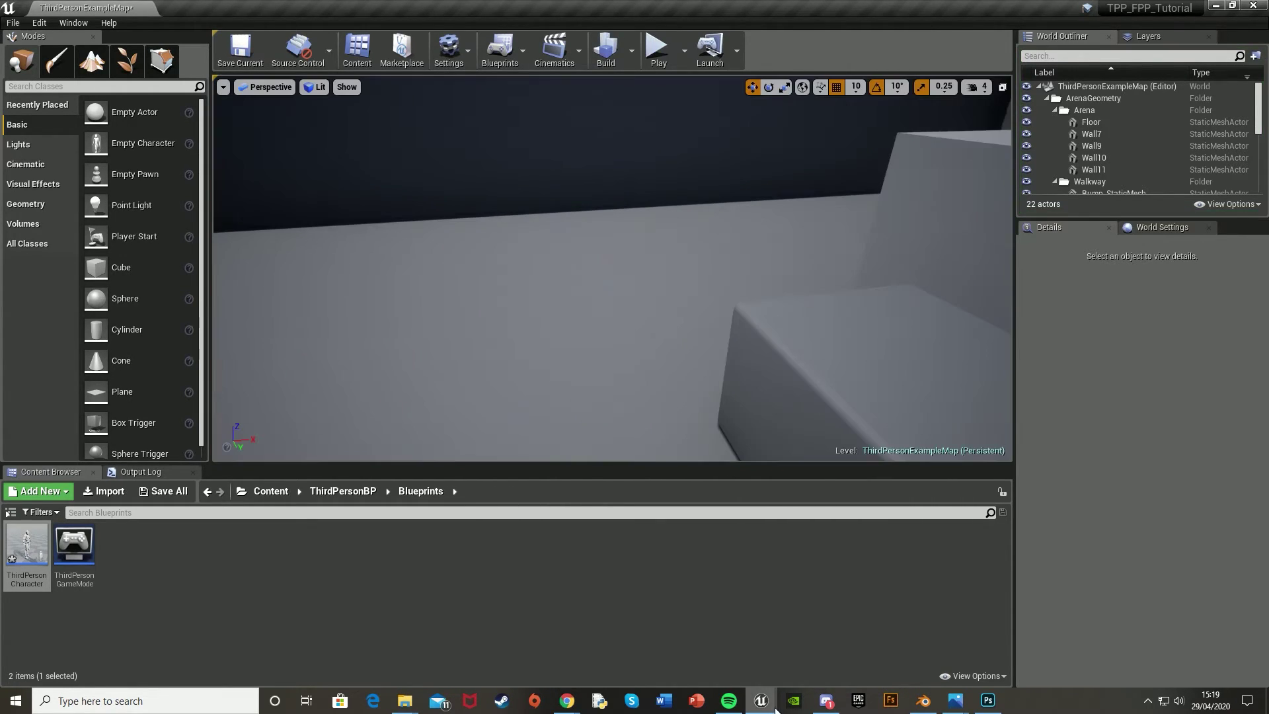
{"action": "left_click", "coordinate": [709, 639]}
{"action": "mouse_move", "coordinate": [760, 699]}
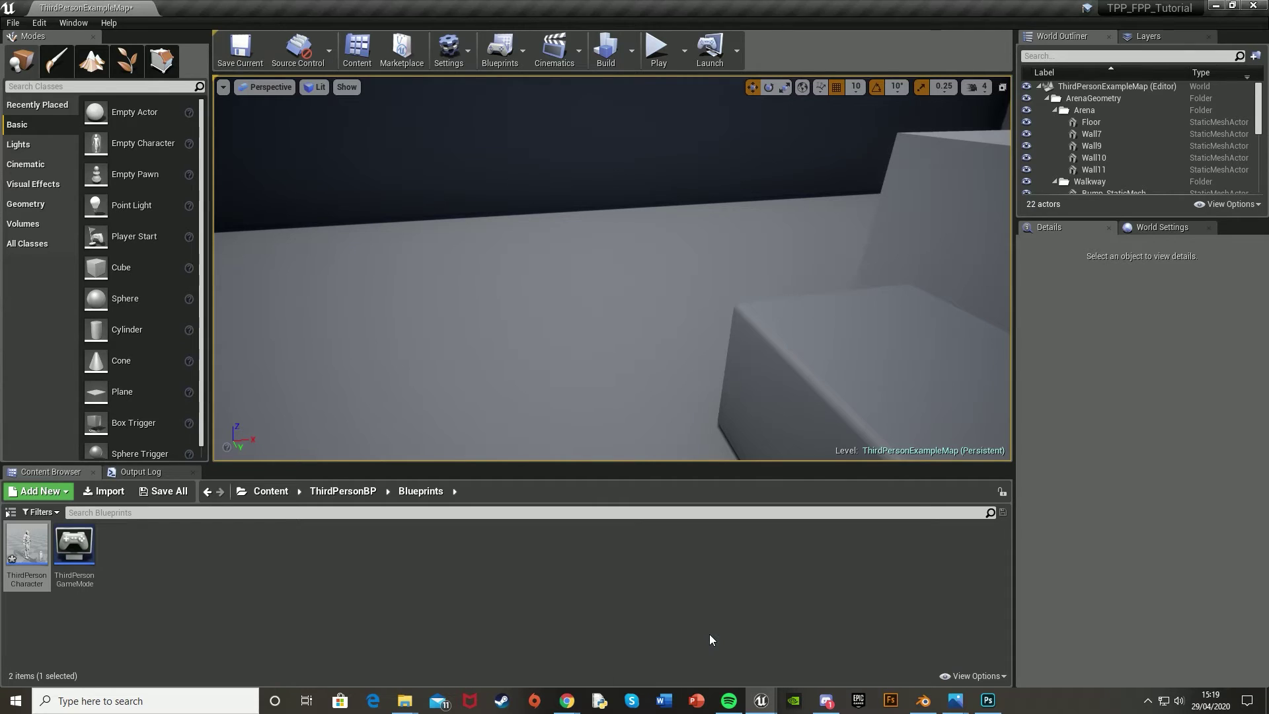
{"action": "left_click", "coordinate": [841, 647]}
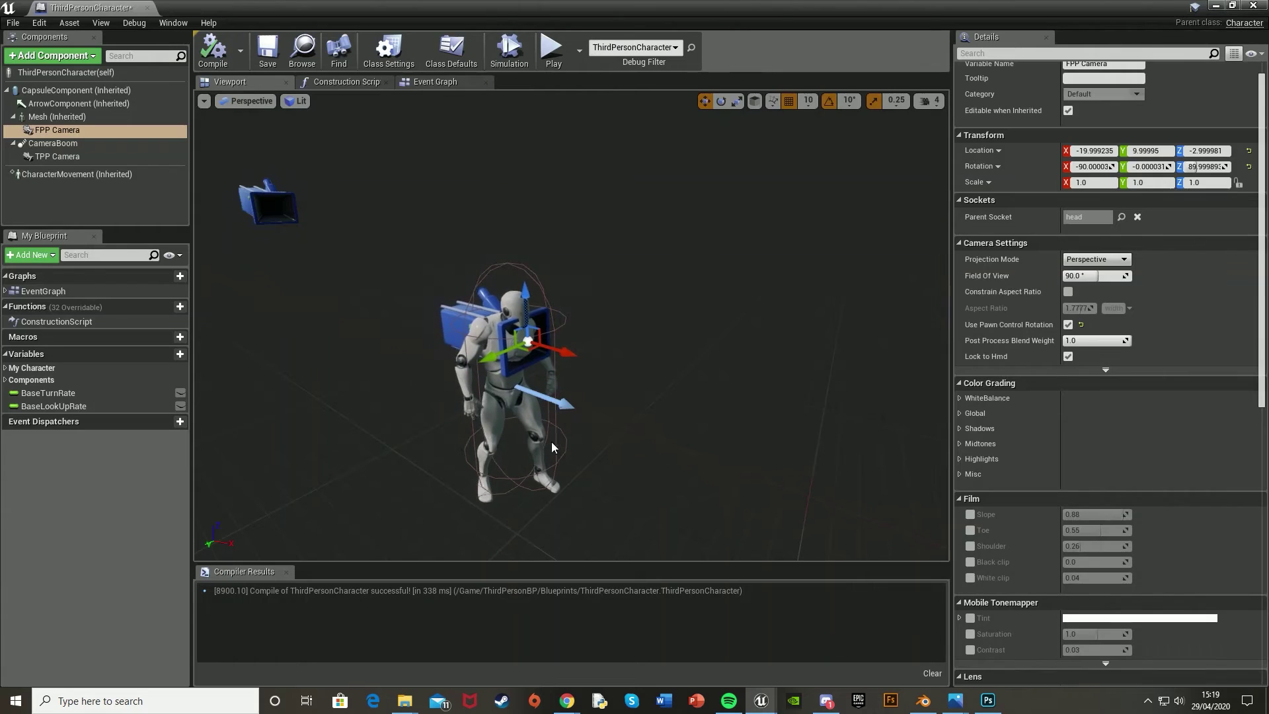
In the Event Graph, connect FlipFlop A to the lower Set Active and B to the upper one
{"action": "left_click", "coordinate": [424, 79]}
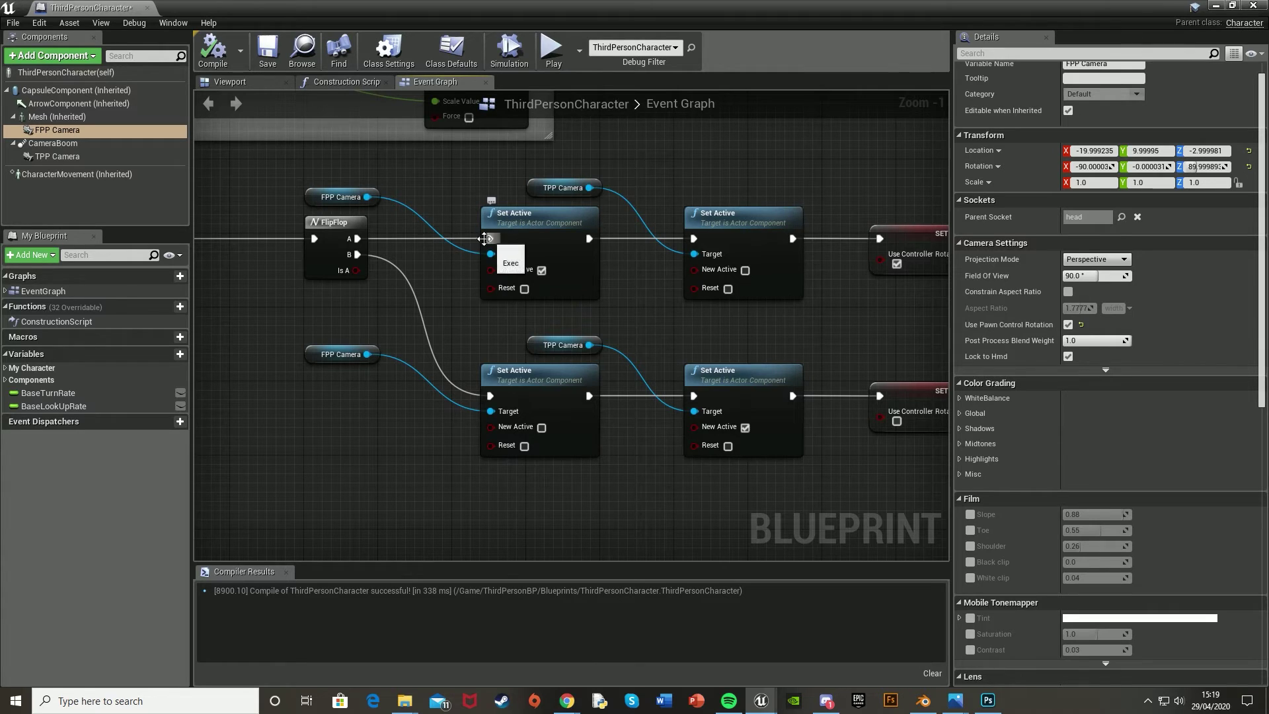
{"action": "right_click_drag", "start_coordinate": [561, 429], "coordinate": [429, 345]}
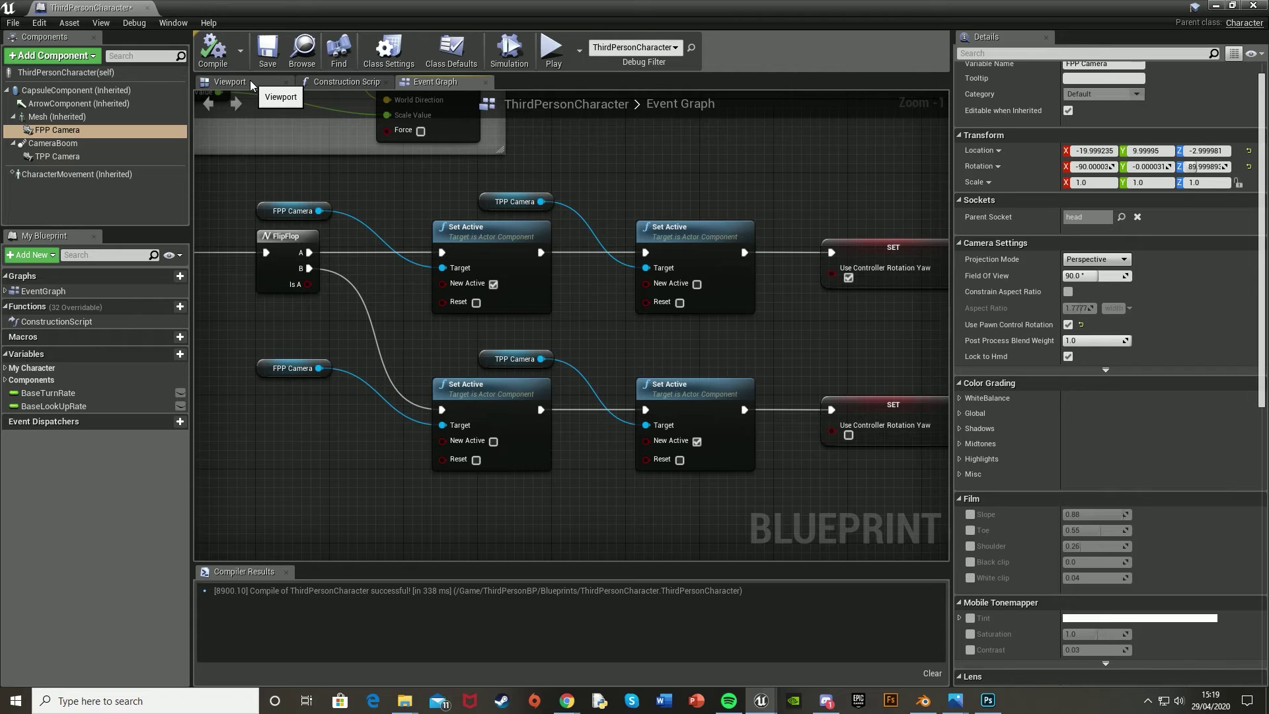
{"action": "right_click_drag", "start_coordinate": [324, 282], "coordinate": [365, 289]}
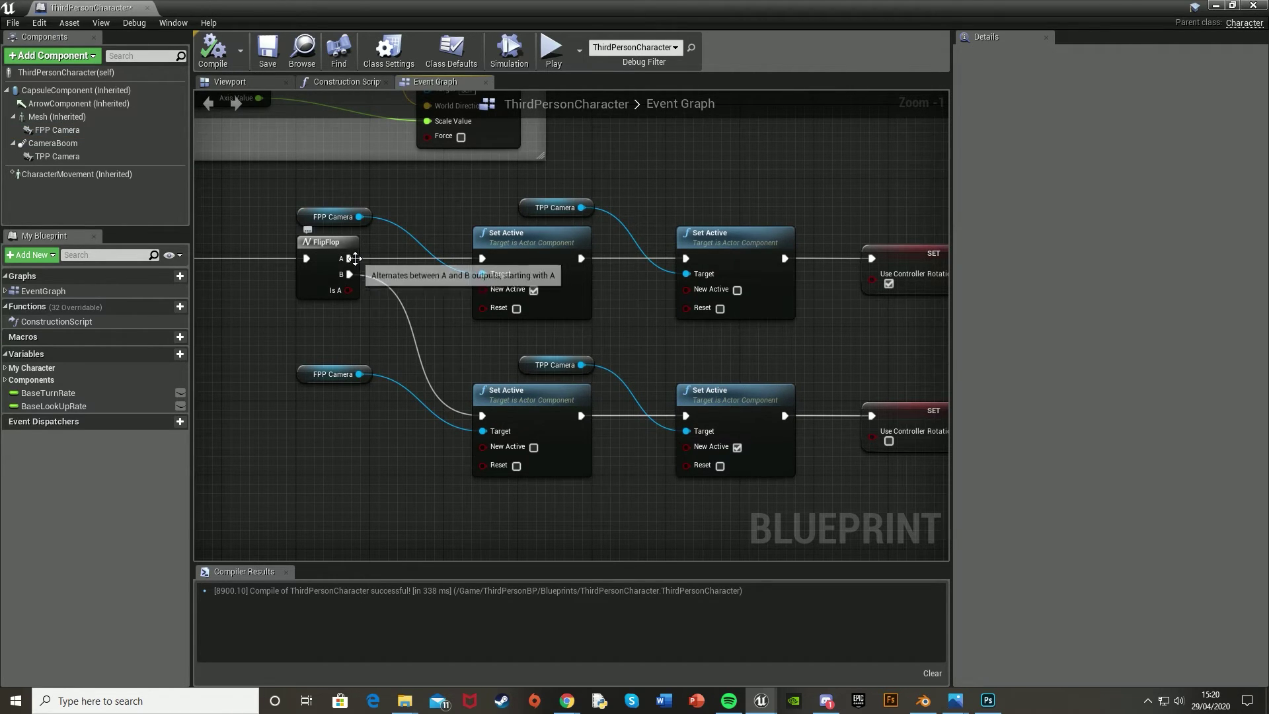
{"action": "left_click_drag", "start_coordinate": [345, 257], "coordinate": [419, 322]}
{"action": "left_click_drag", "start_coordinate": [482, 417], "coordinate": [482, 416]}
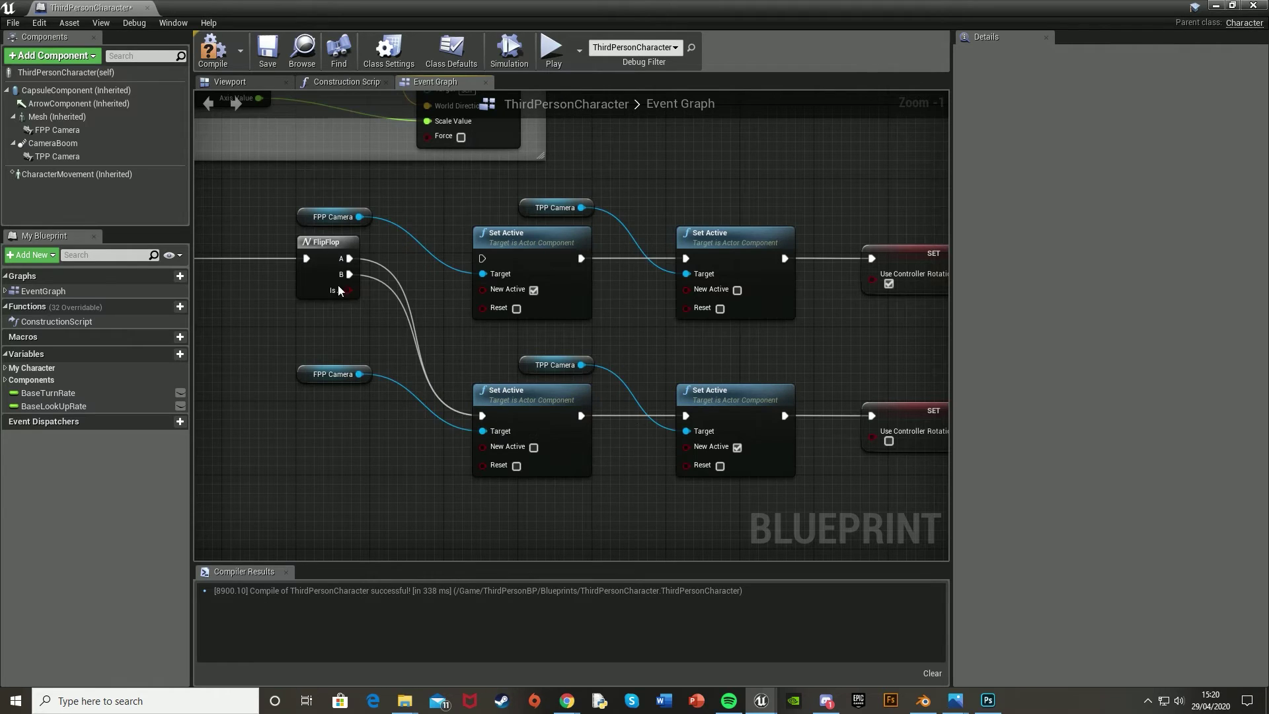
{"action": "left_click_drag", "start_coordinate": [346, 274], "coordinate": [482, 259]}
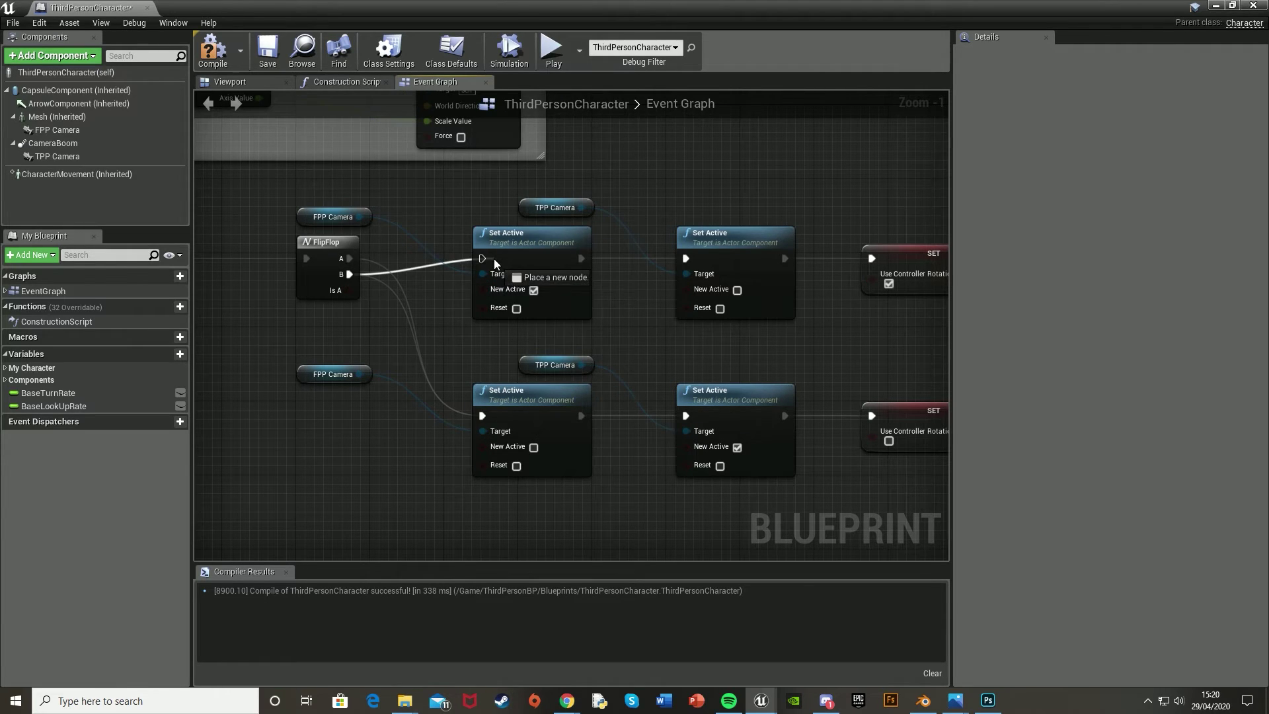
Recompile, start a play-in-editor test, and toggle the camera with V several times
{"action": "left_click", "coordinate": [212, 54]}
{"action": "left_click", "coordinate": [1215, 6]}
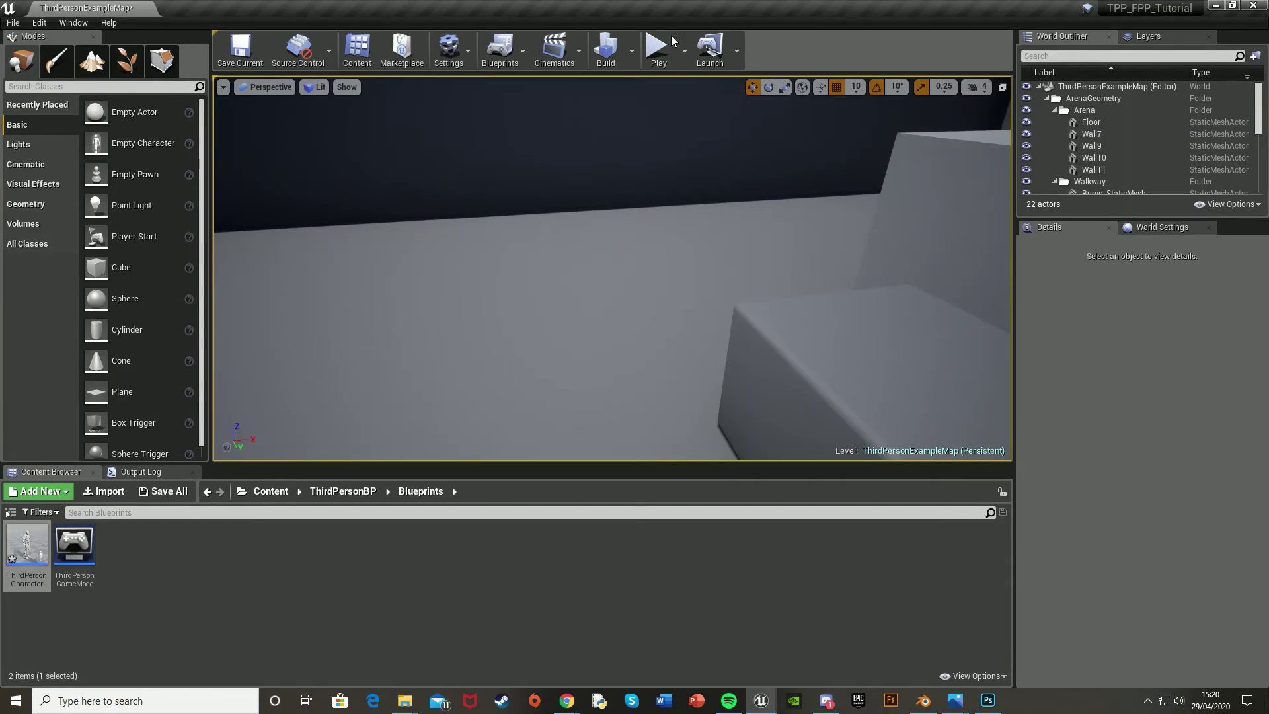
{"action": "left_click", "coordinate": [658, 48]}
{"action": "key", "text": "v"}
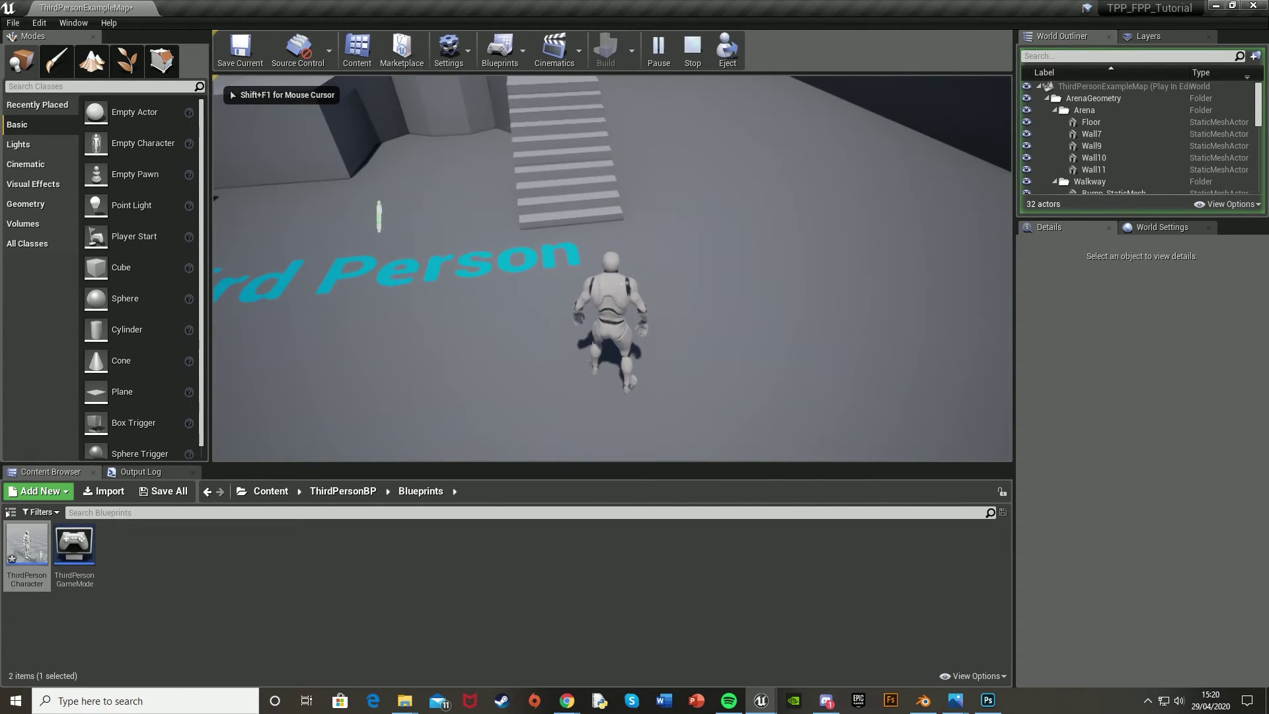
{"action": "key", "text": "v"}
{"action": "key", "text": "v"}
{"action": "key", "text": "v"}
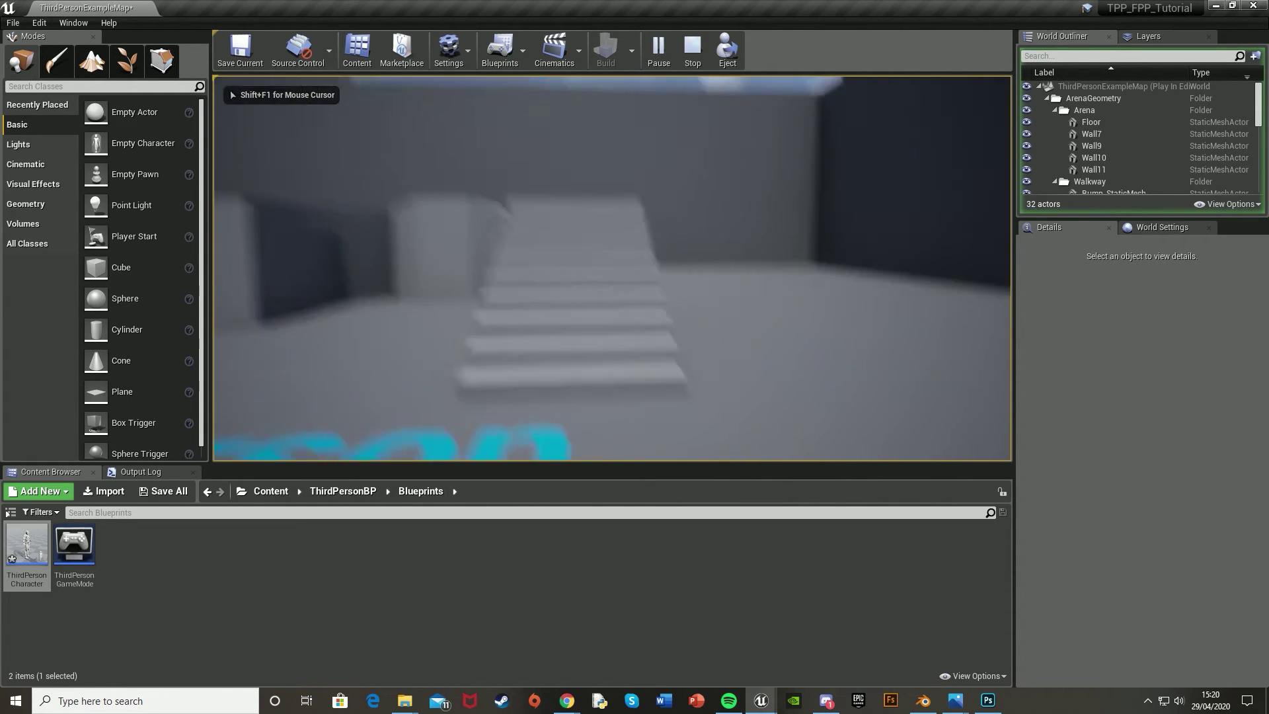
{"action": "key", "text": "v"}
{"action": "key", "text": "v"}
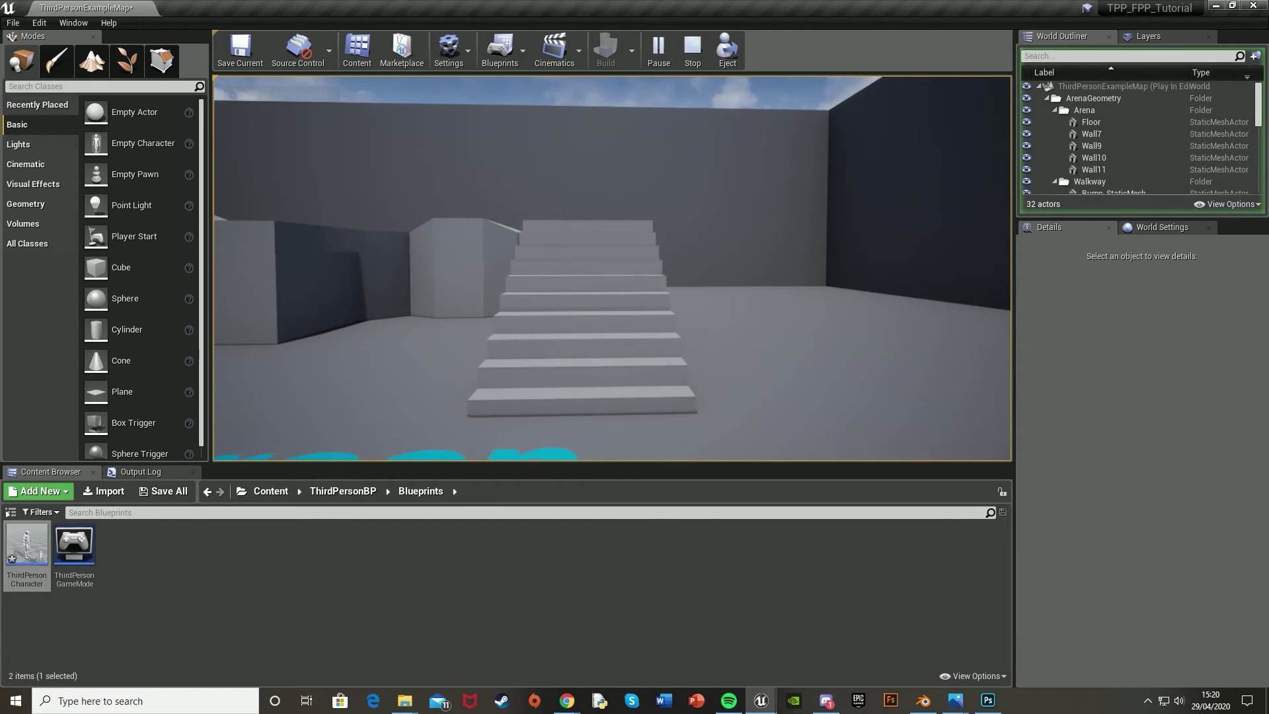
Run the character up the stairs and across the walkway, switching between camera views
{"action": "key", "text": "v"}
{"action": "key", "text": "w"}
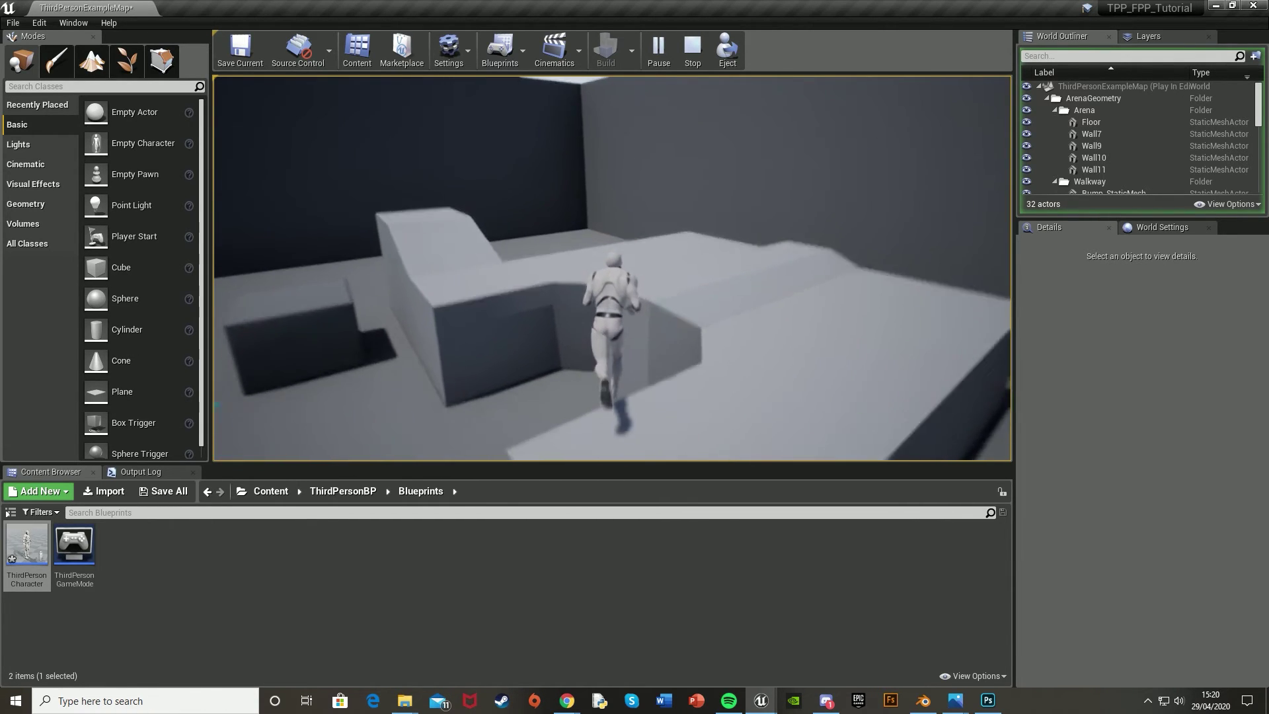
{"action": "key", "text": "v"}
{"action": "key", "text": "v"}
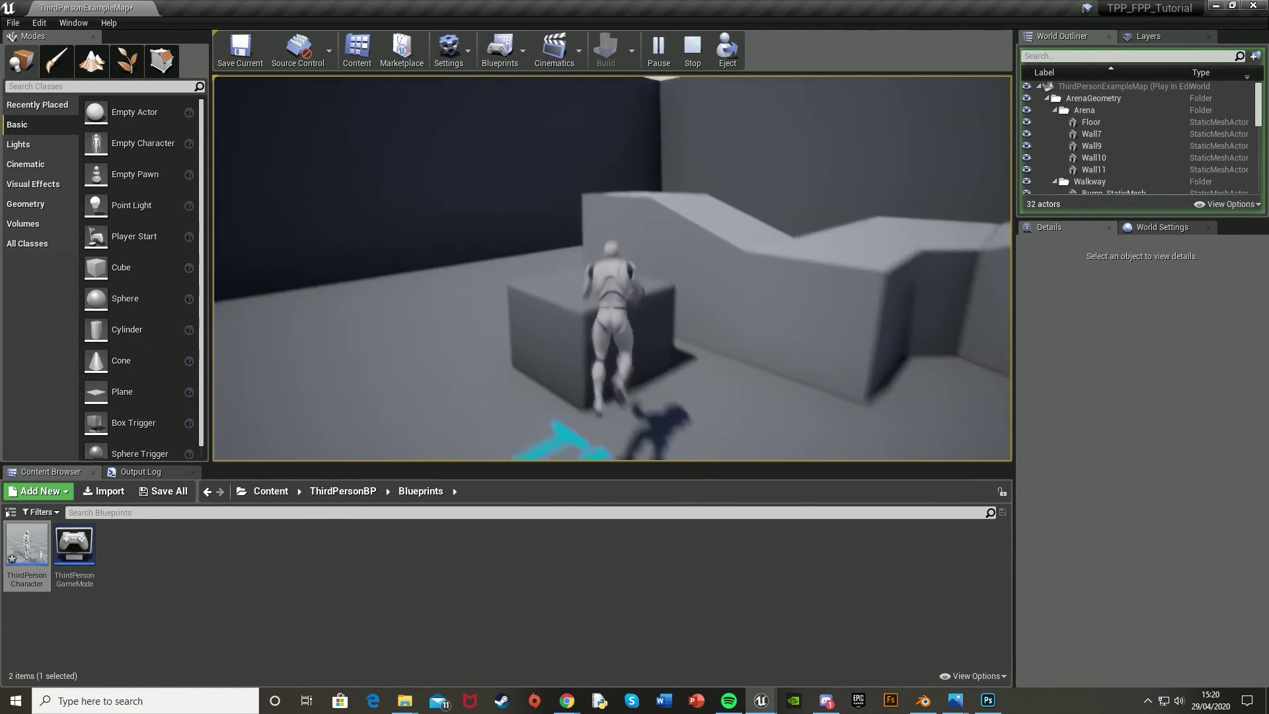
{"action": "key", "text": "w"}
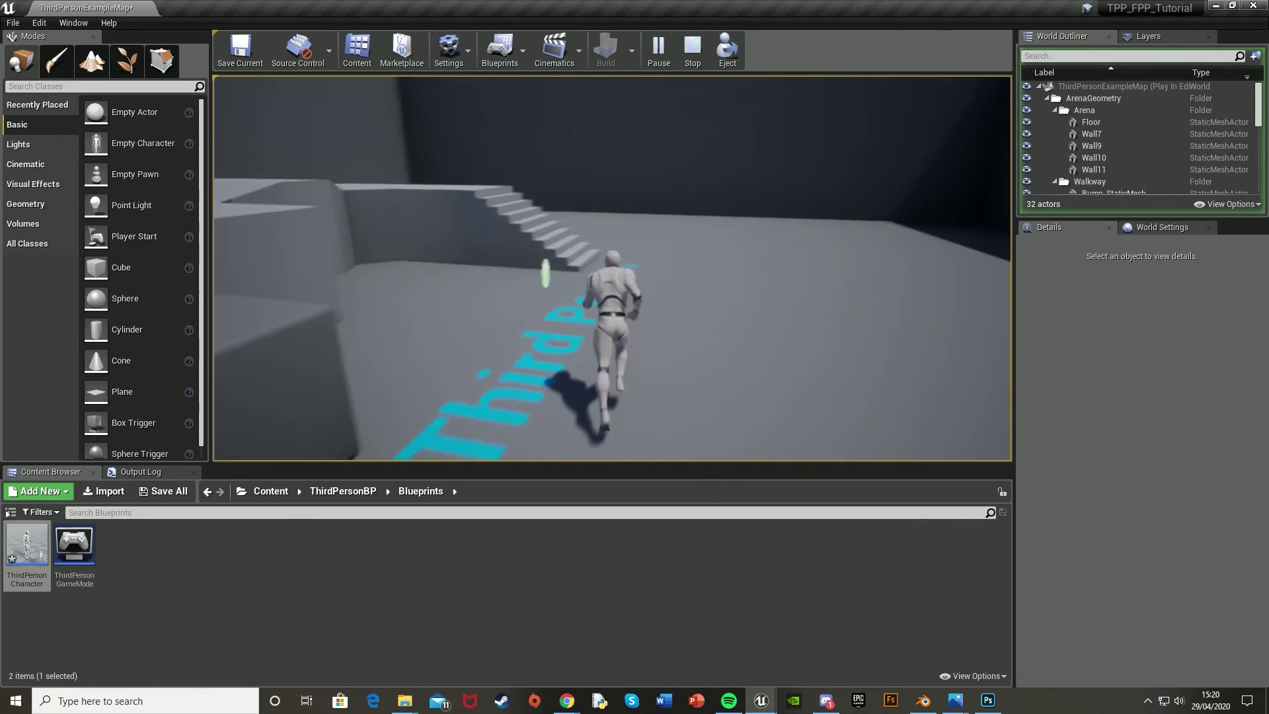
{"action": "key", "text": "w"}
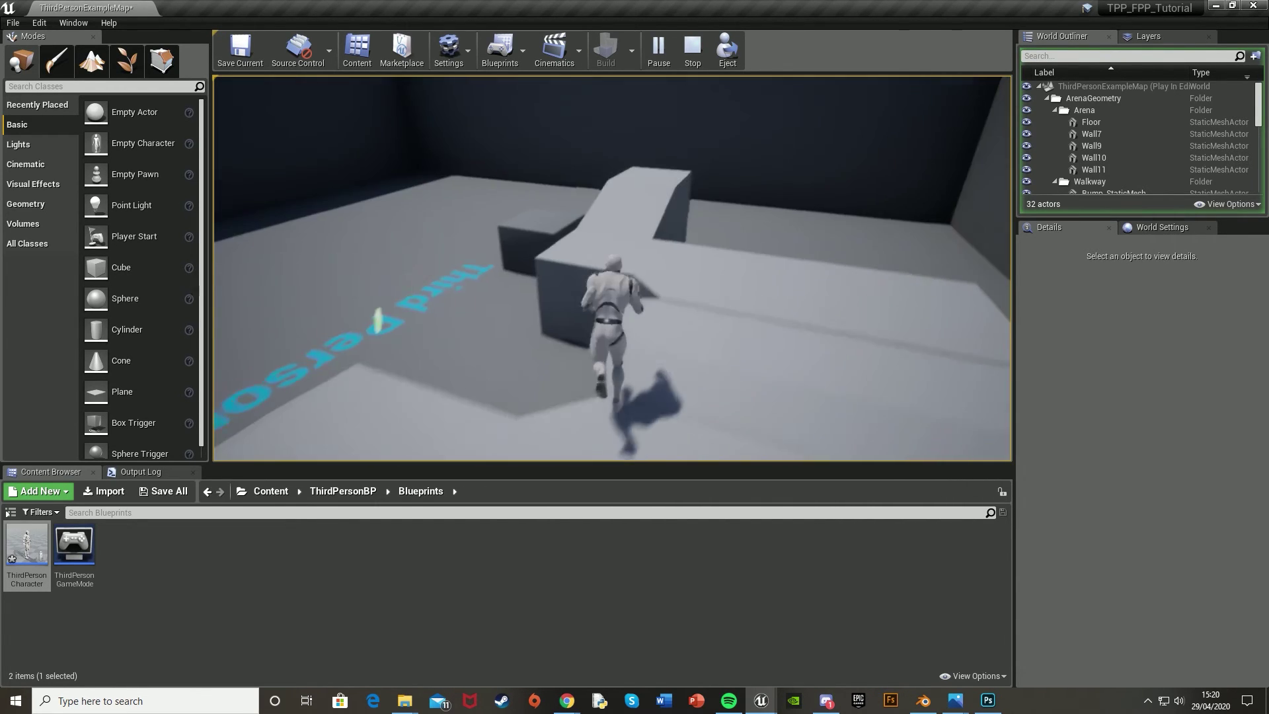
{"action": "key", "text": "v"}
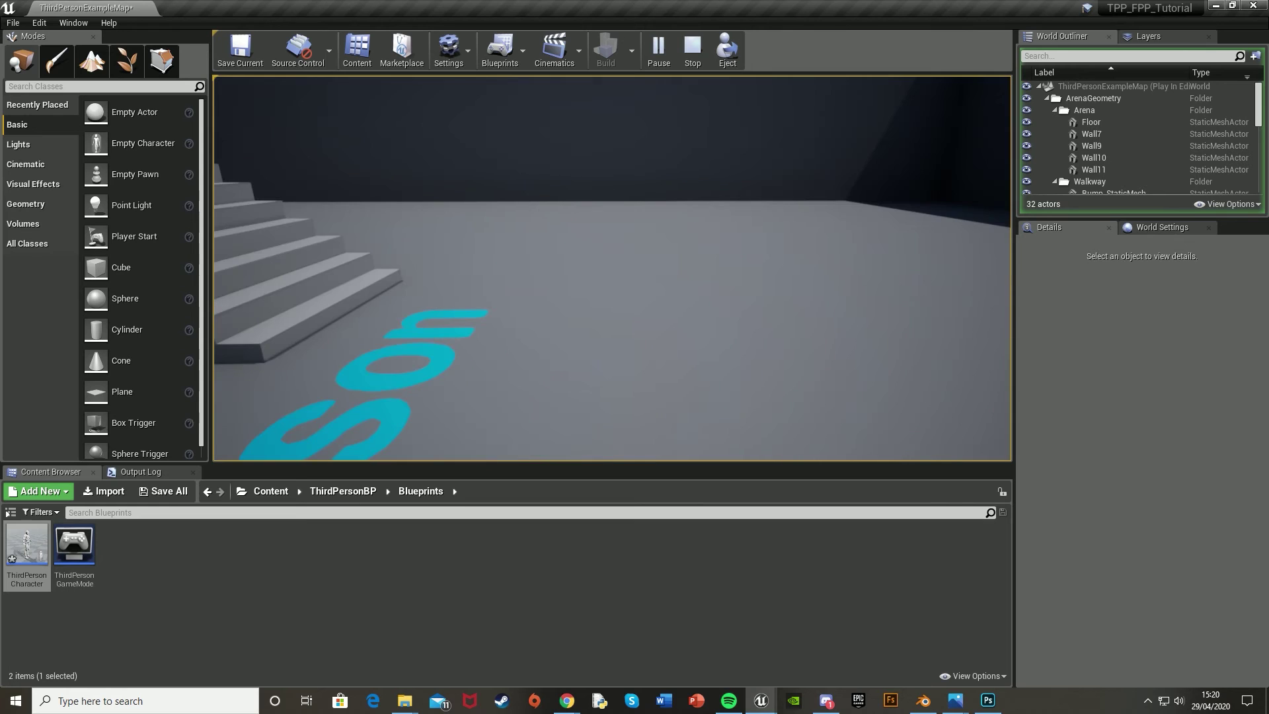
{"action": "key", "text": "v"}
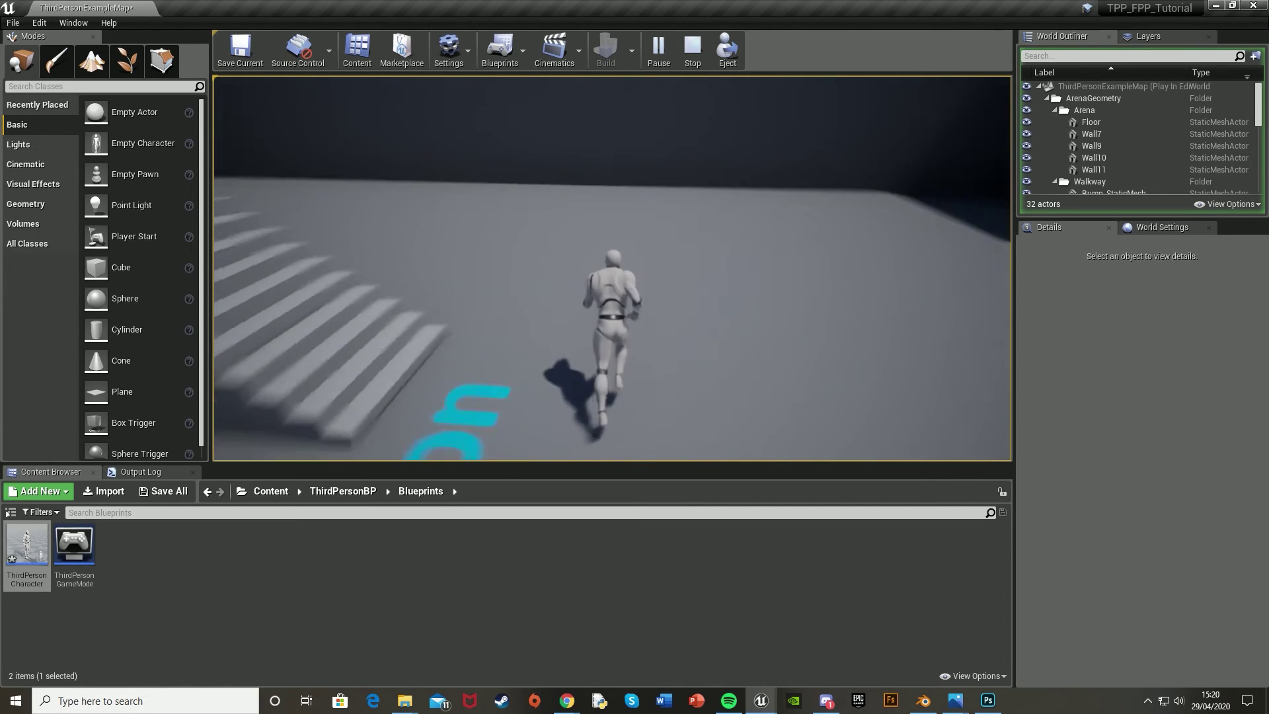
Climb onto the upper platform while toggling cameras, ending in first person
{"action": "key", "text": "w"}
{"action": "key", "text": "v"}
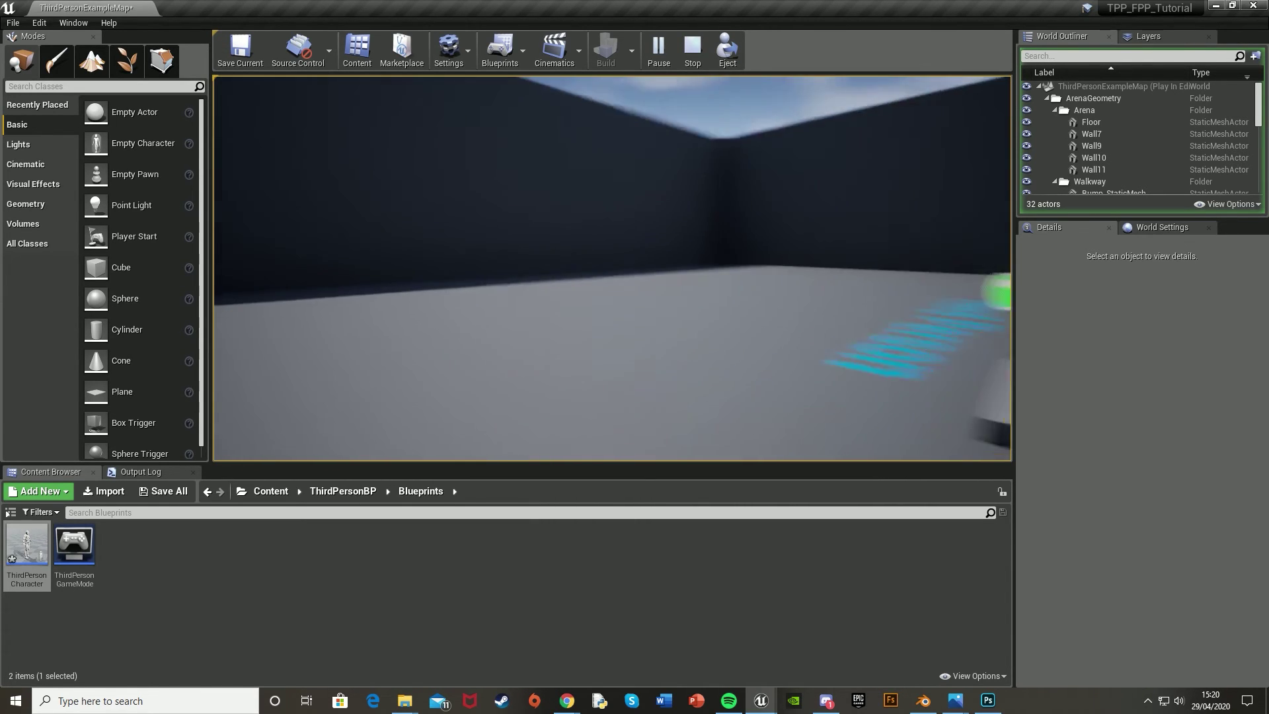
{"action": "key", "text": "v"}
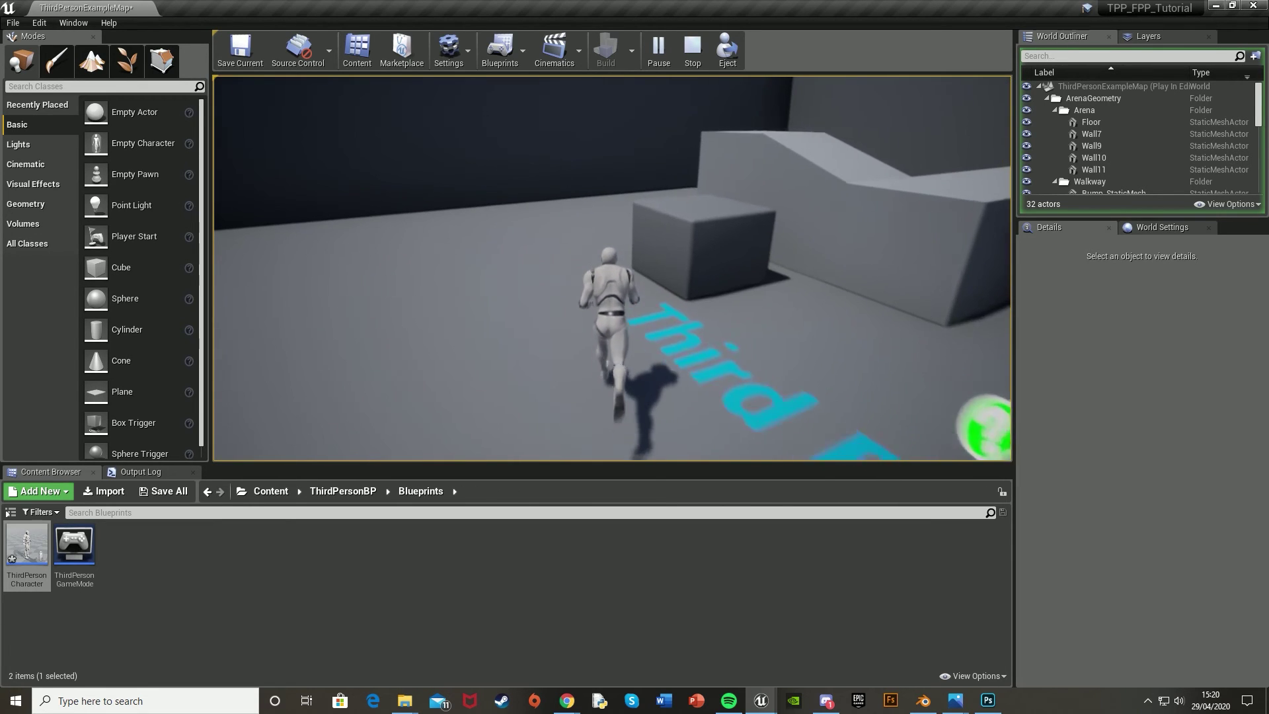
{"action": "key", "text": "v"}
{"action": "key", "text": "v"}
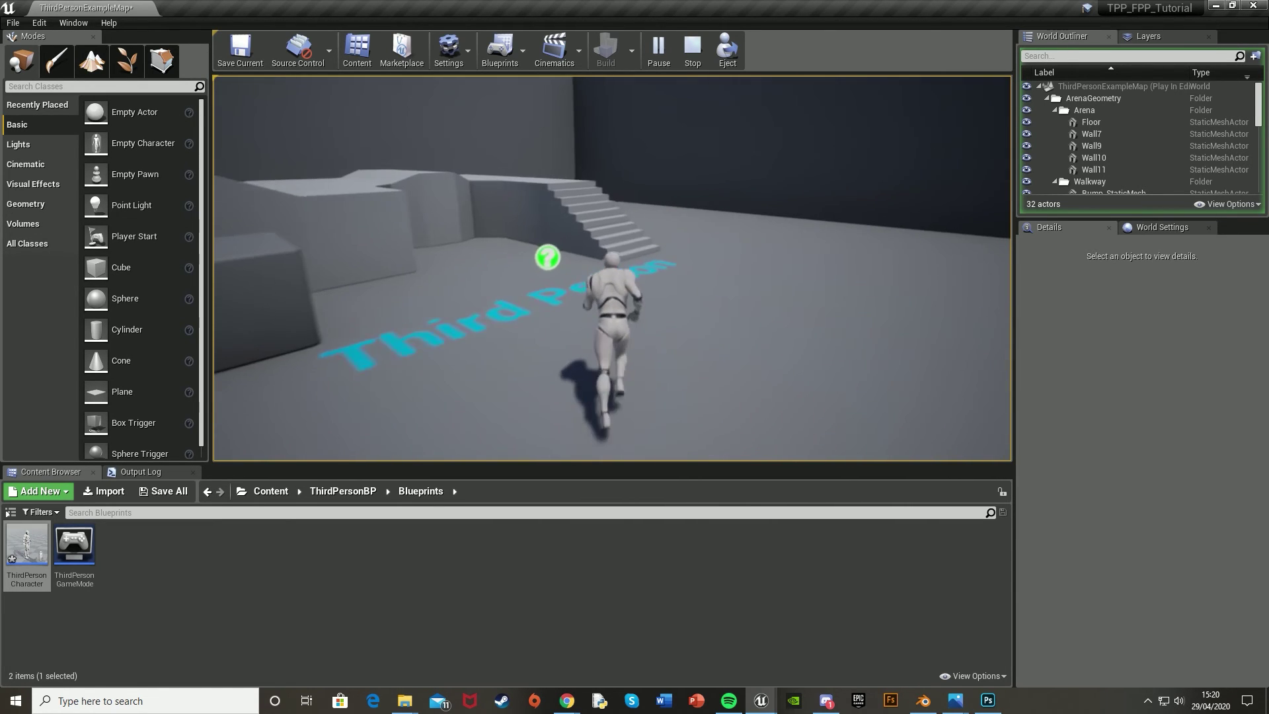
{"action": "key", "text": "w"}
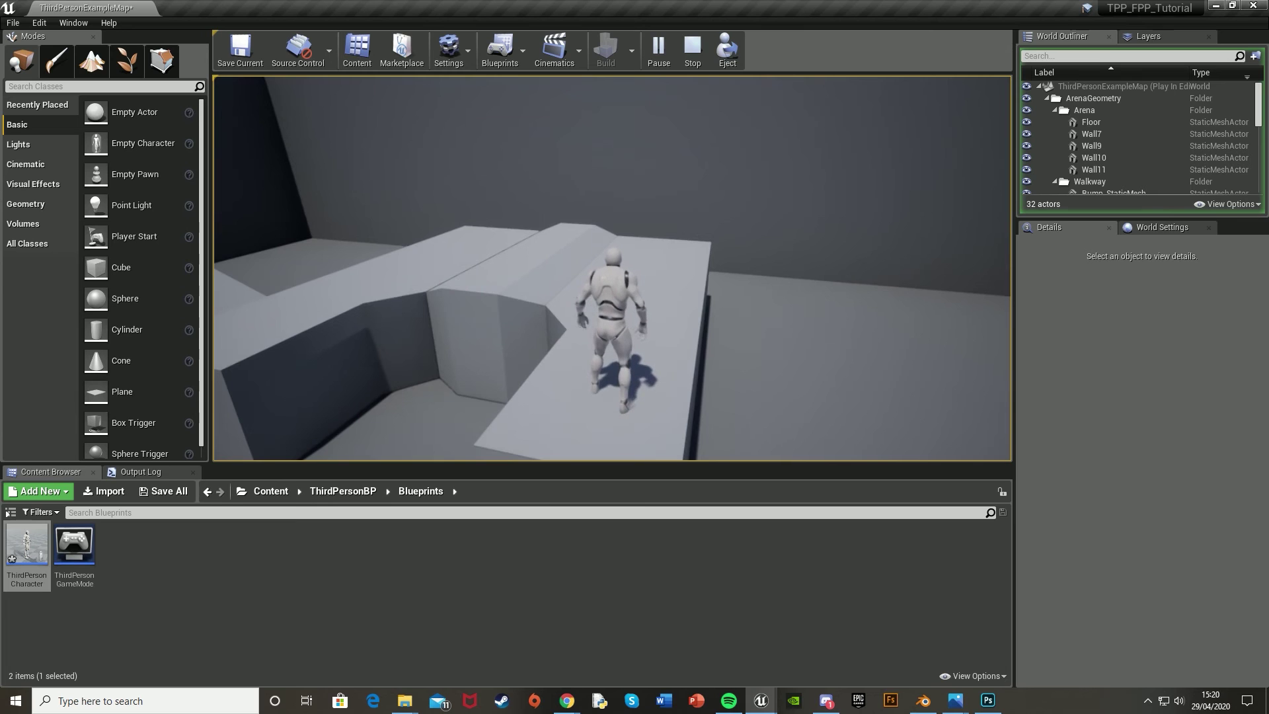
{"action": "key", "text": "w"}
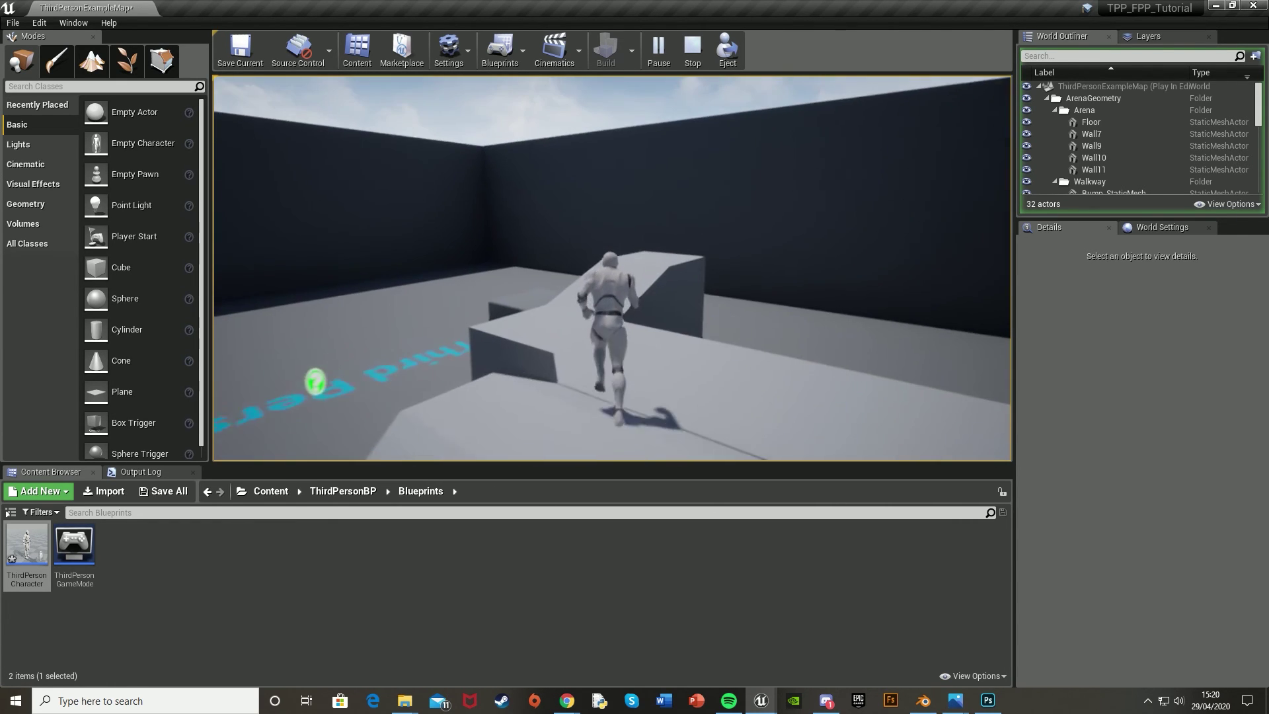
{"action": "key", "text": "v"}
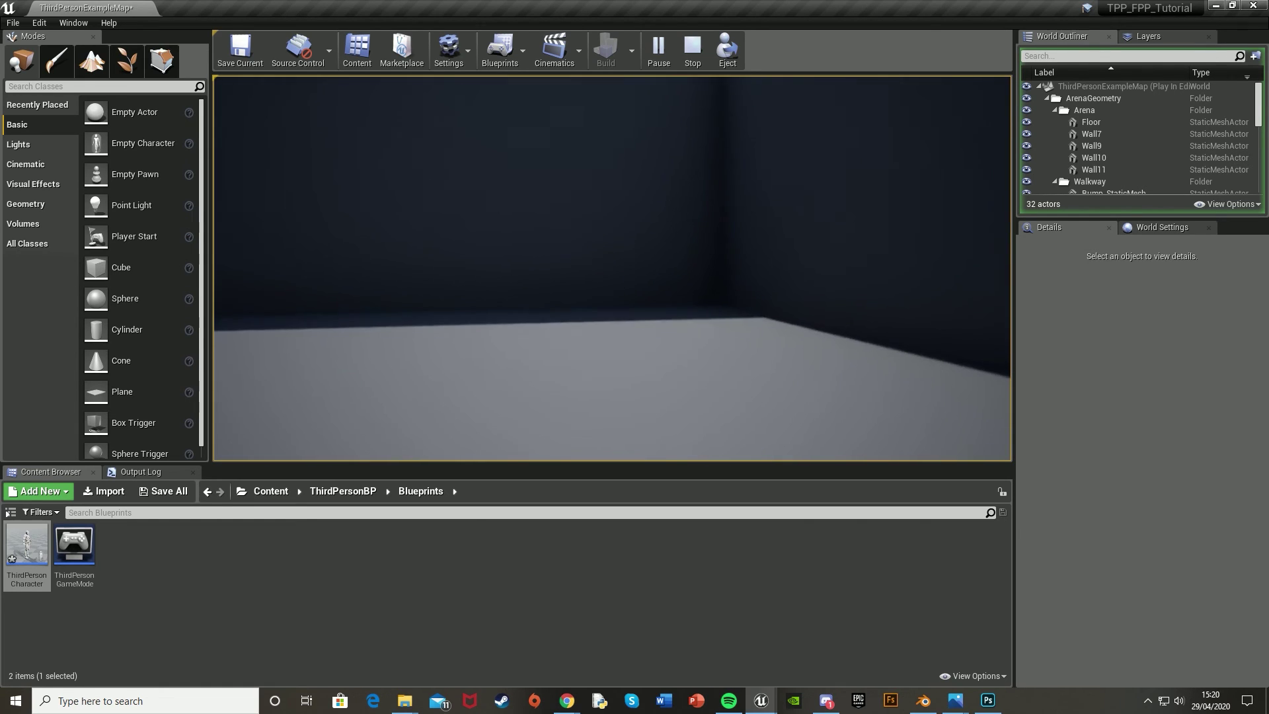